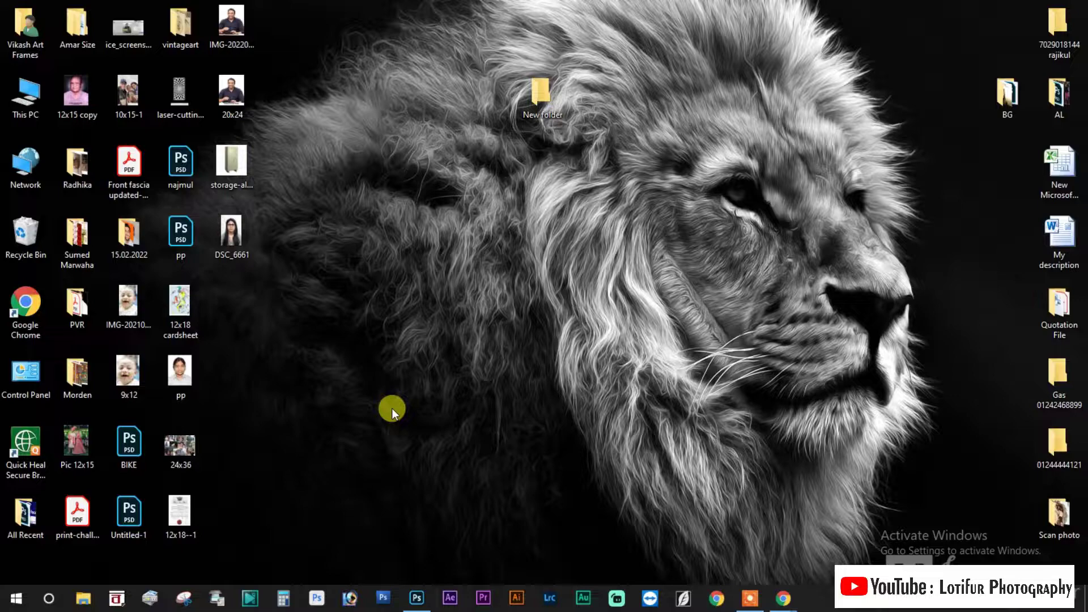
Bring up the man-at-the-tree portrait in Photoshop with the Move tool selected
click(419, 595)
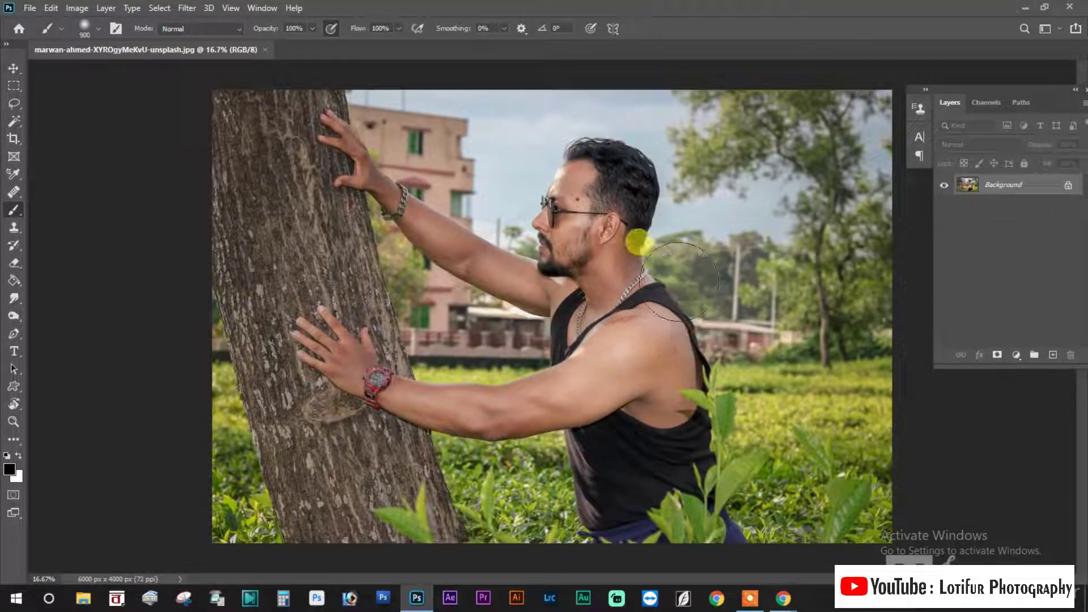
key(v)
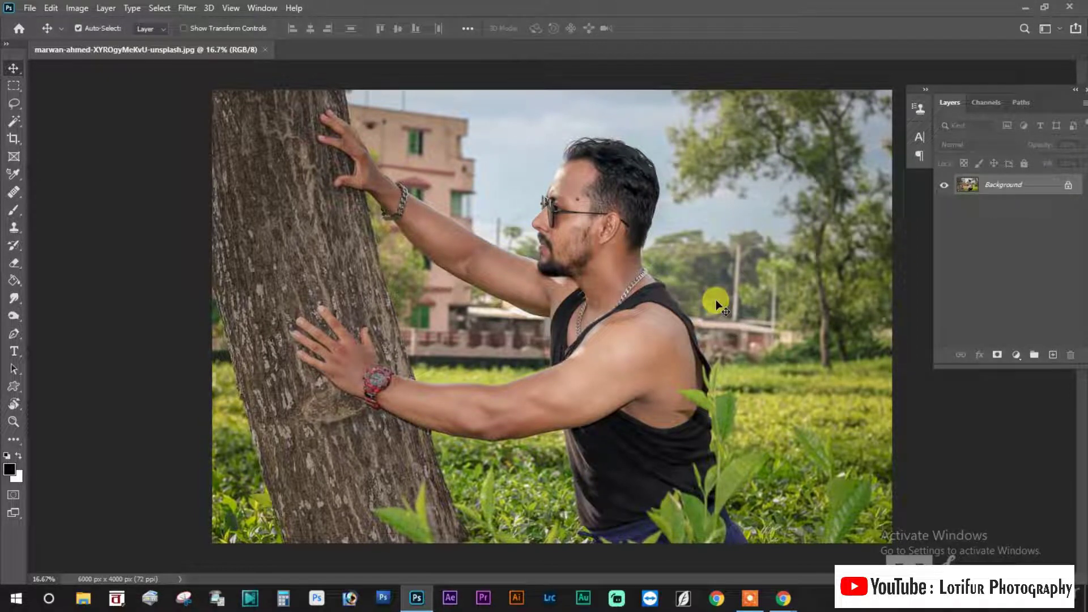
right_click(179, 50)
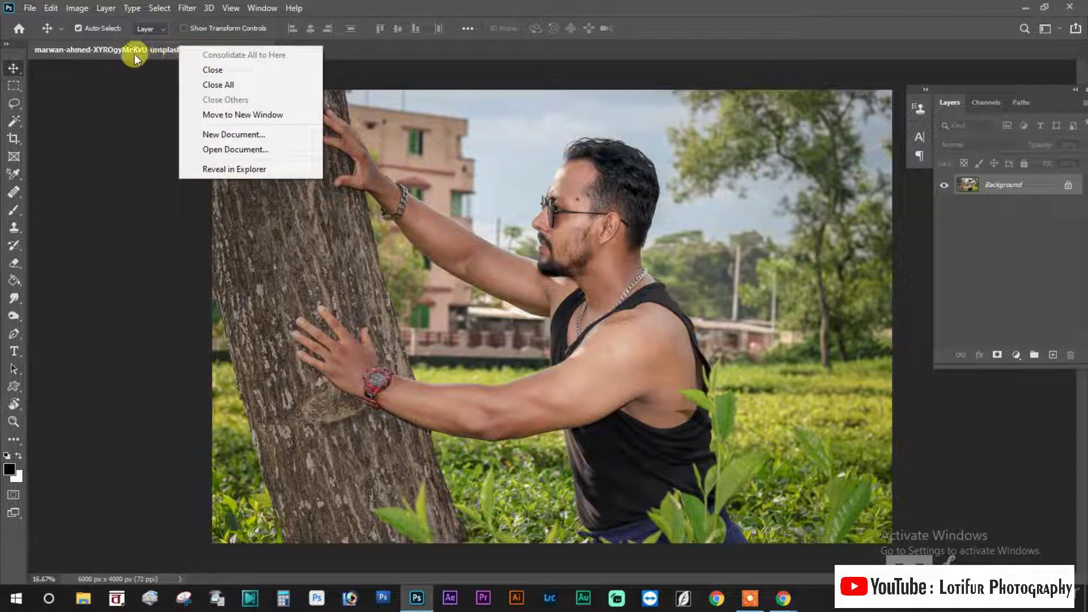
click(607, 80)
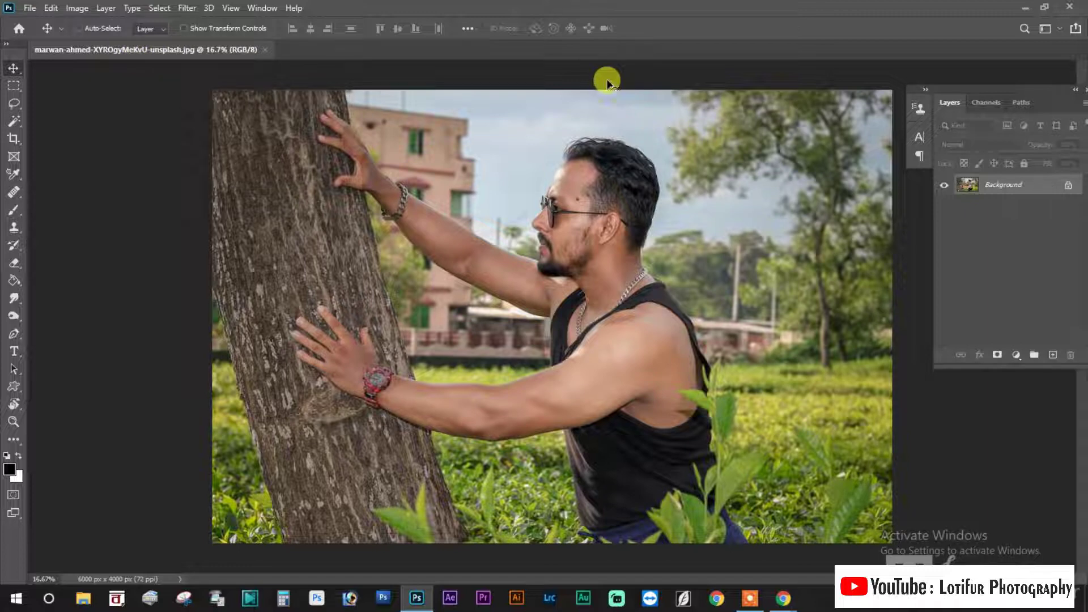
key(ctrl+alt+i)
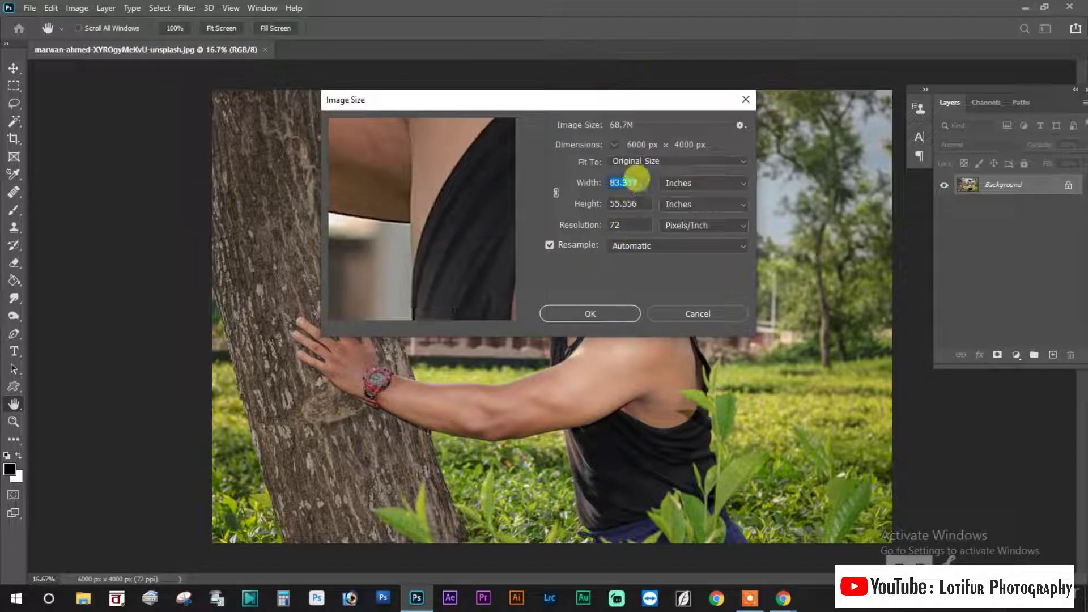
Resample the photo to 20 inches high at 300 pixels/inch, giving 9000 × 6000 px
click(579, 245)
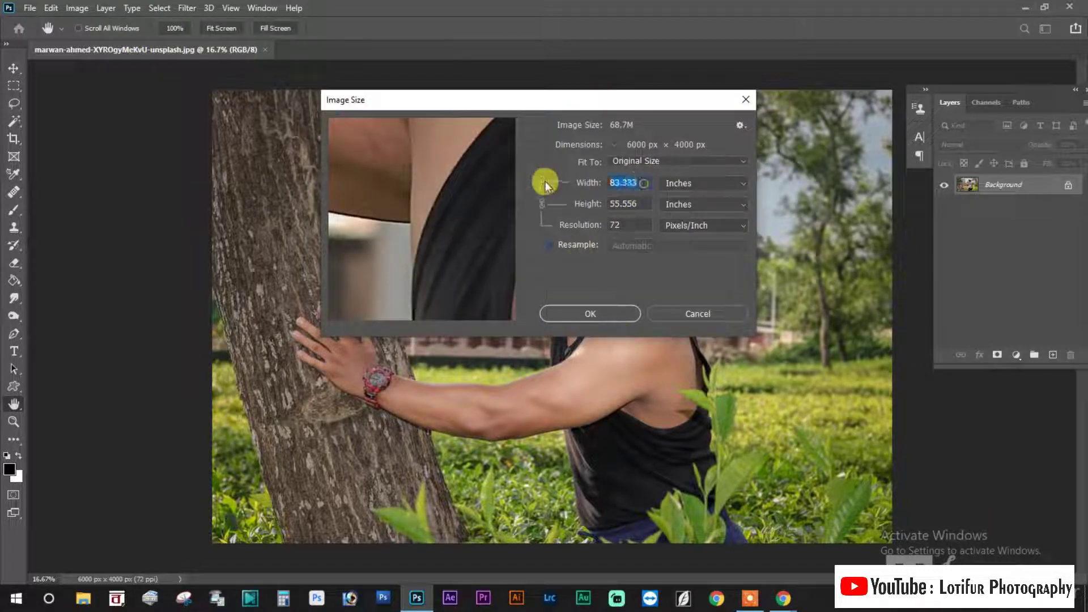
text(20)
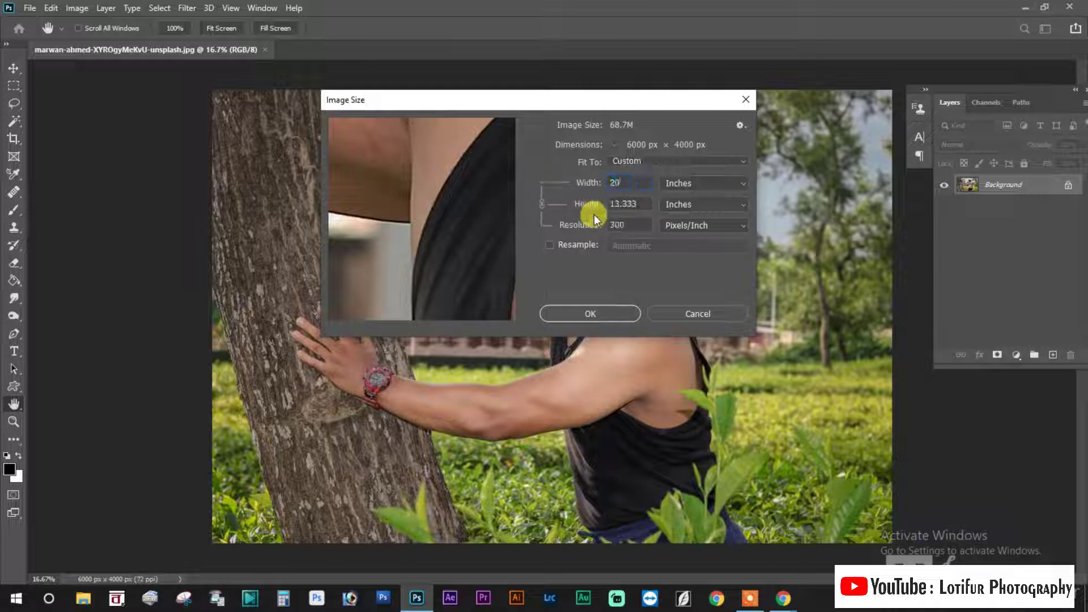
double_click(632, 205)
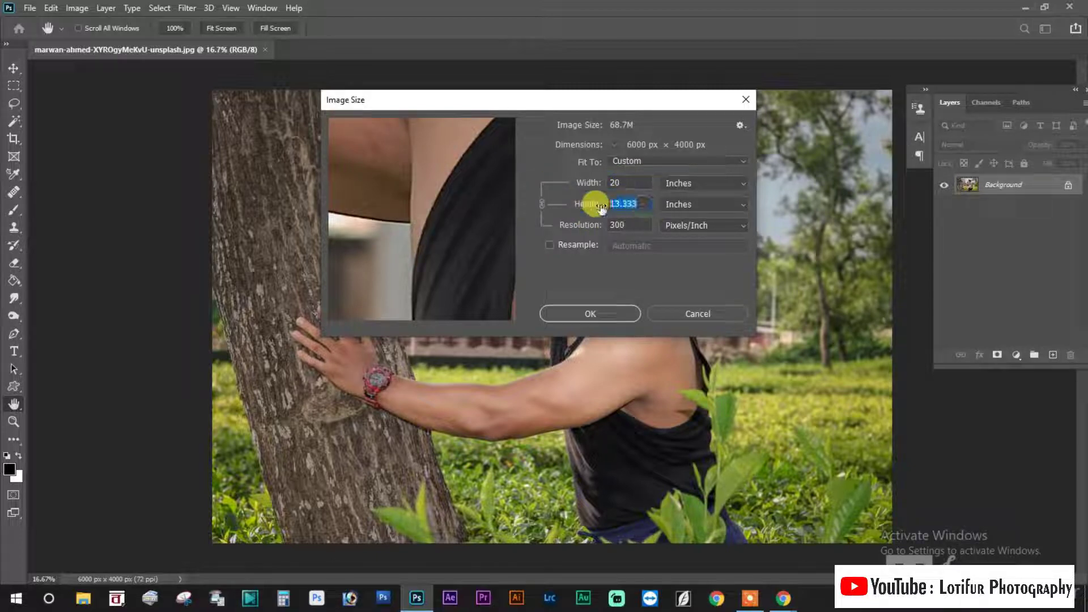
text(20)
click(575, 244)
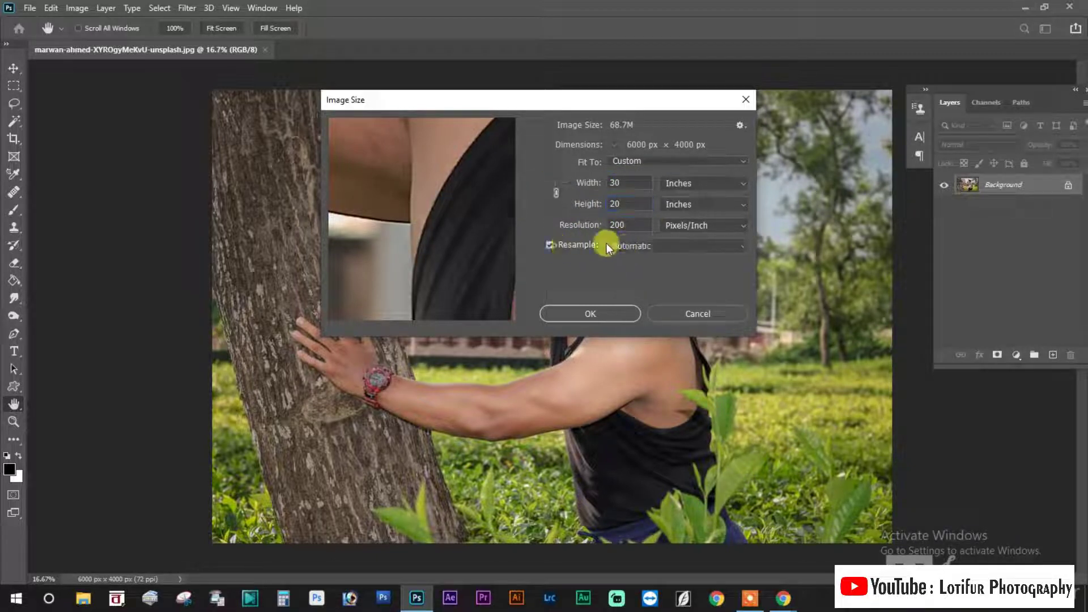
click(581, 225)
text(300)
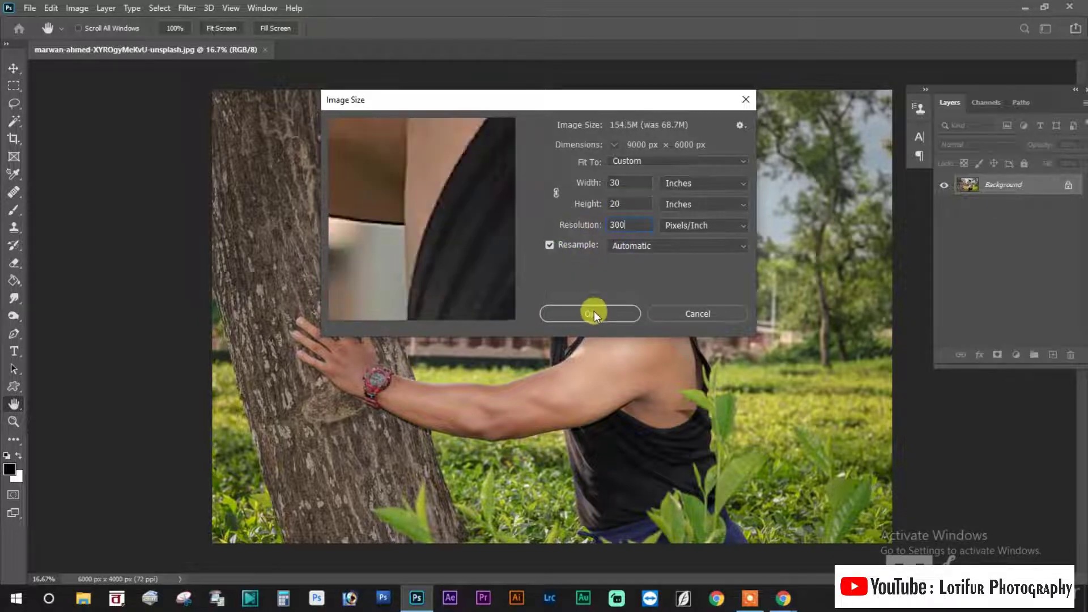
click(596, 315)
key(v)
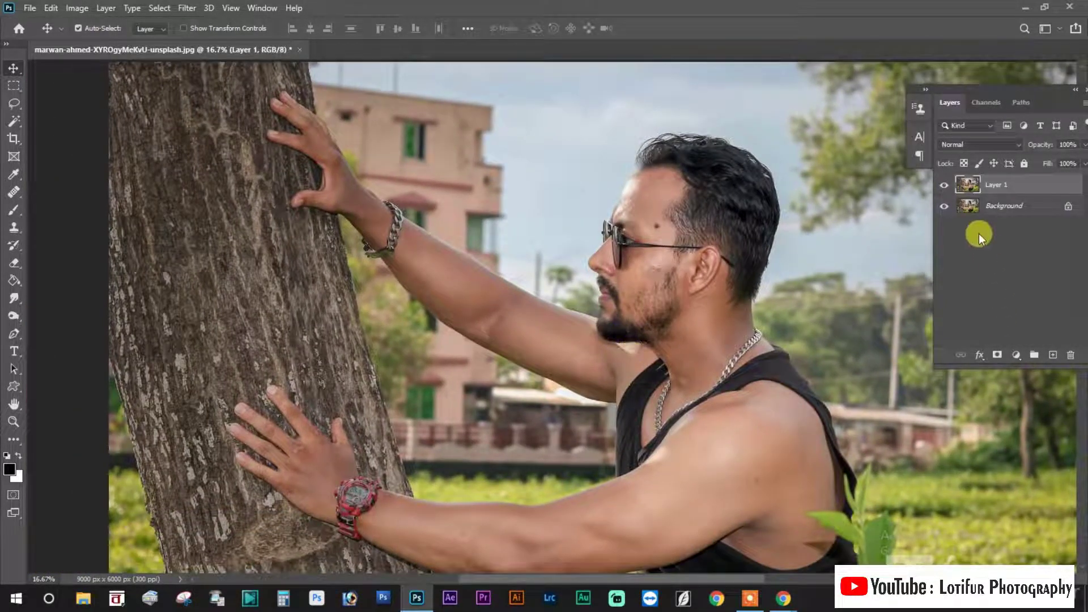
Hide the Background layer so only Layer 1 shows, then zoom to inspect
click(944, 205)
scroll(655, 327, down, 1)
scroll(655, 327, down, 1)
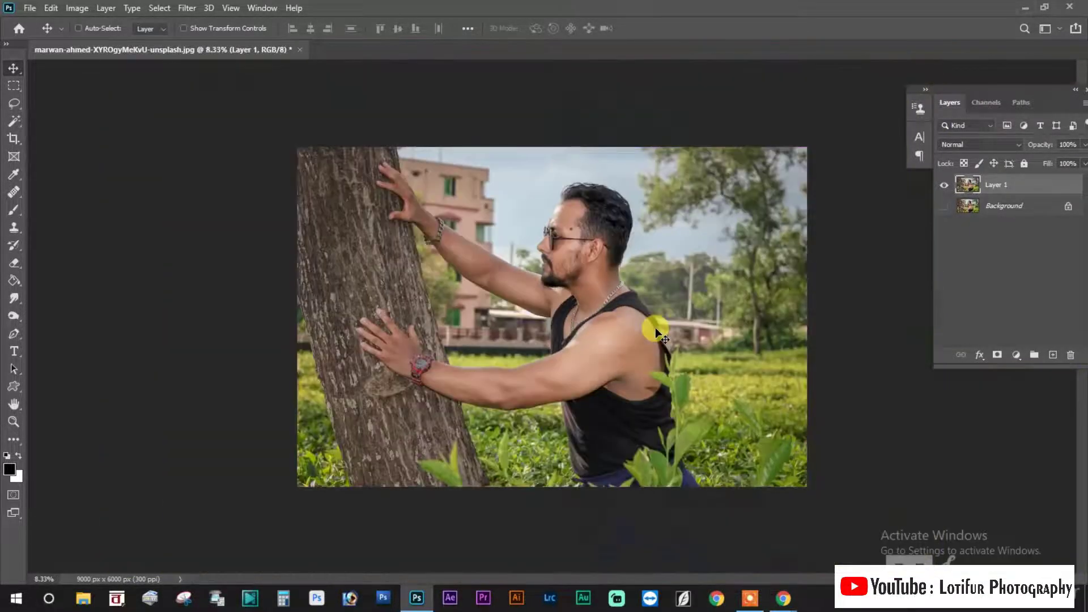
scroll(655, 327, up, 2)
scroll(655, 328, up, 2)
scroll(417, 243, down, 2)
scroll(425, 242, down, 1)
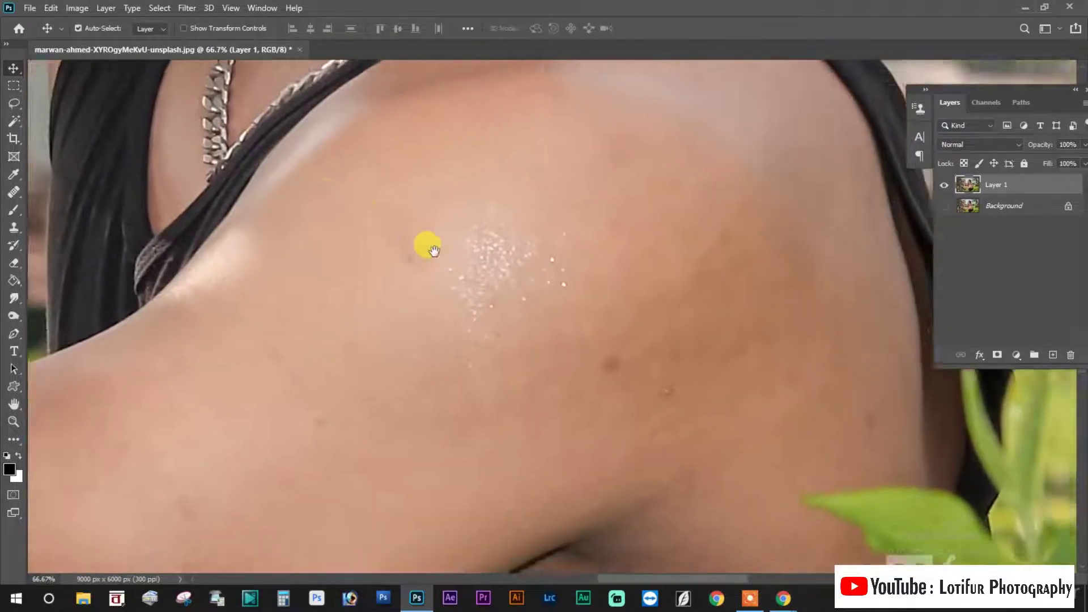
scroll(437, 253, down, 1)
scroll(441, 261, down, 1)
scroll(441, 261, down, 1)
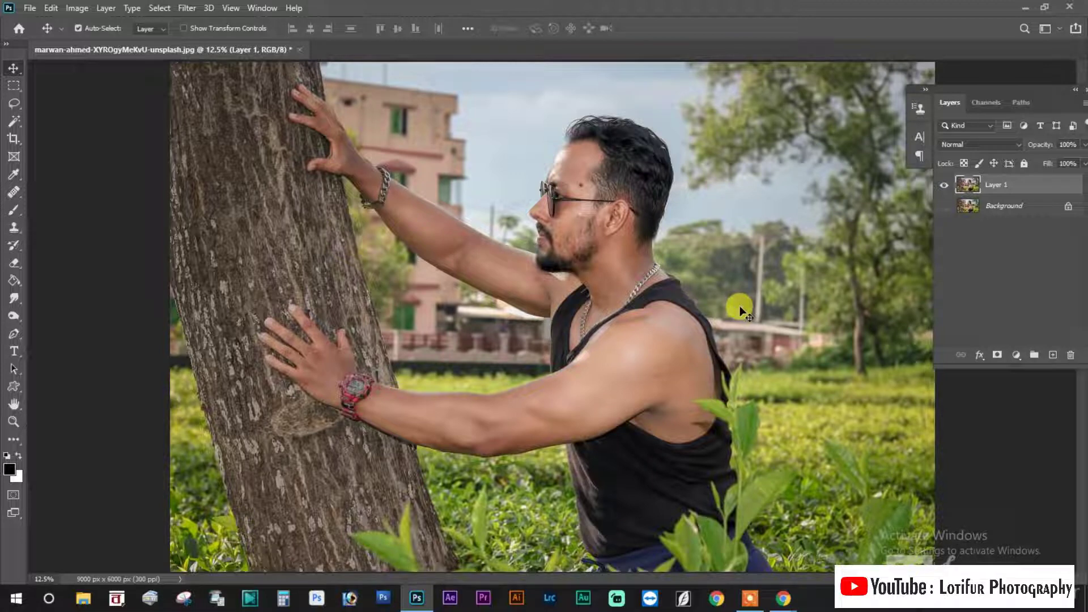
Add a Hue/Saturation adjustment layer and set Greens to hue +27, saturation −41
click(1016, 354)
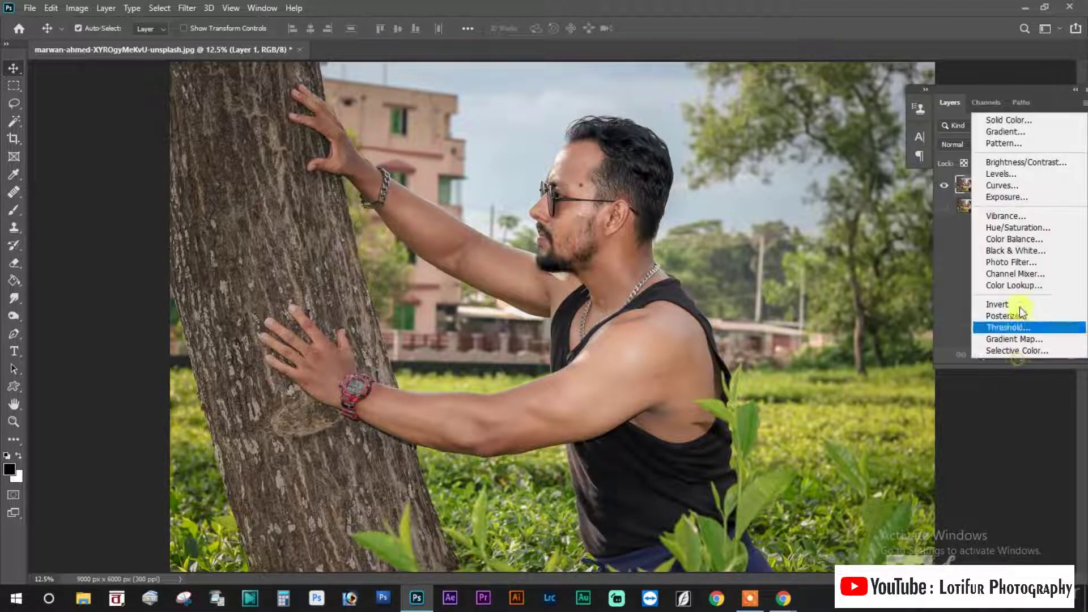
click(1011, 227)
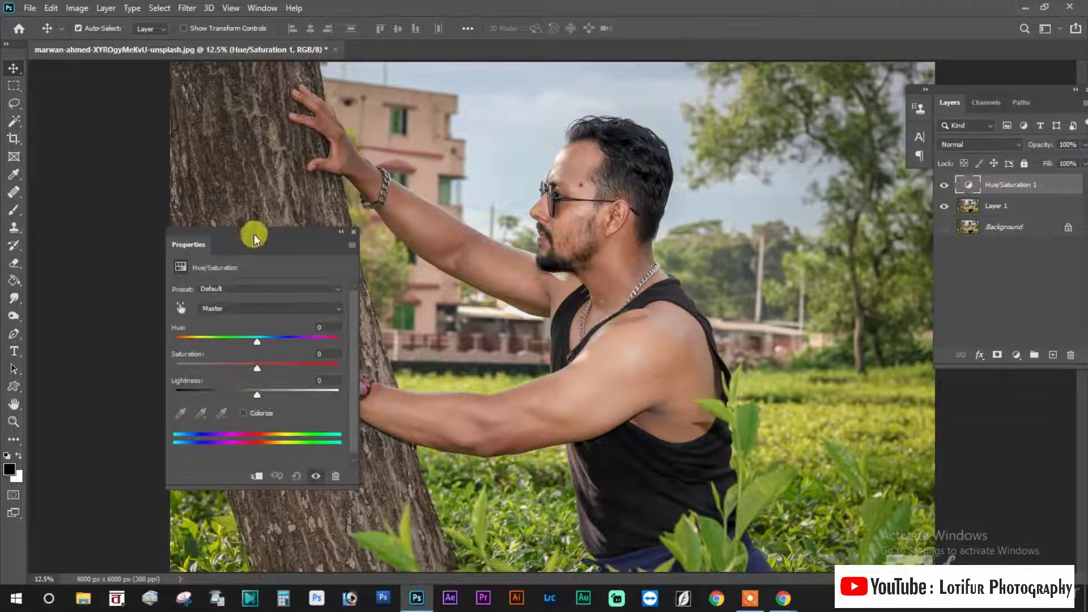
drag(316, 240, 753, 267)
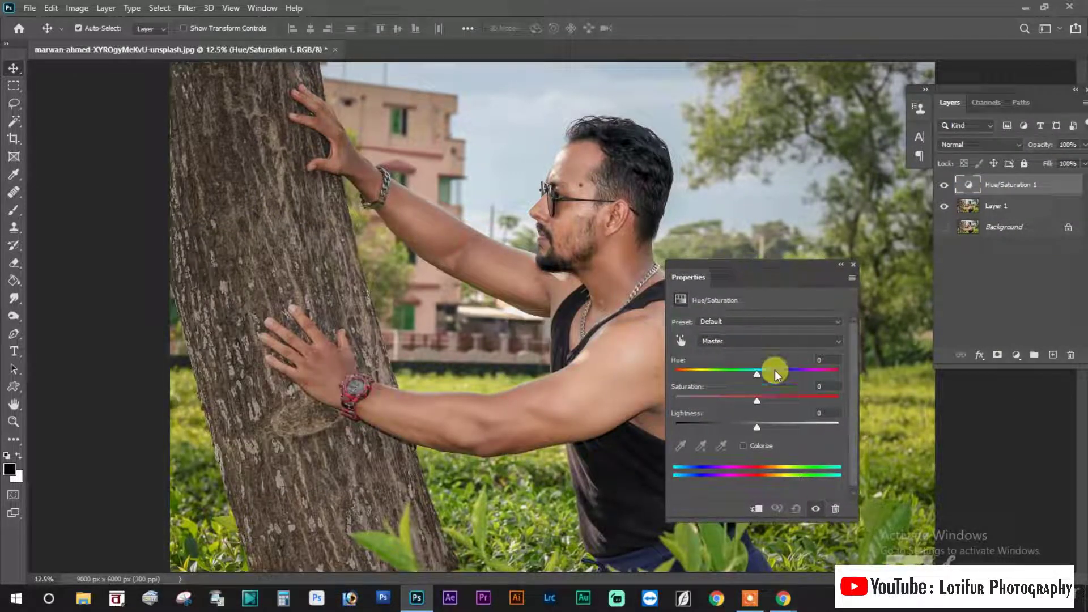
click(734, 343)
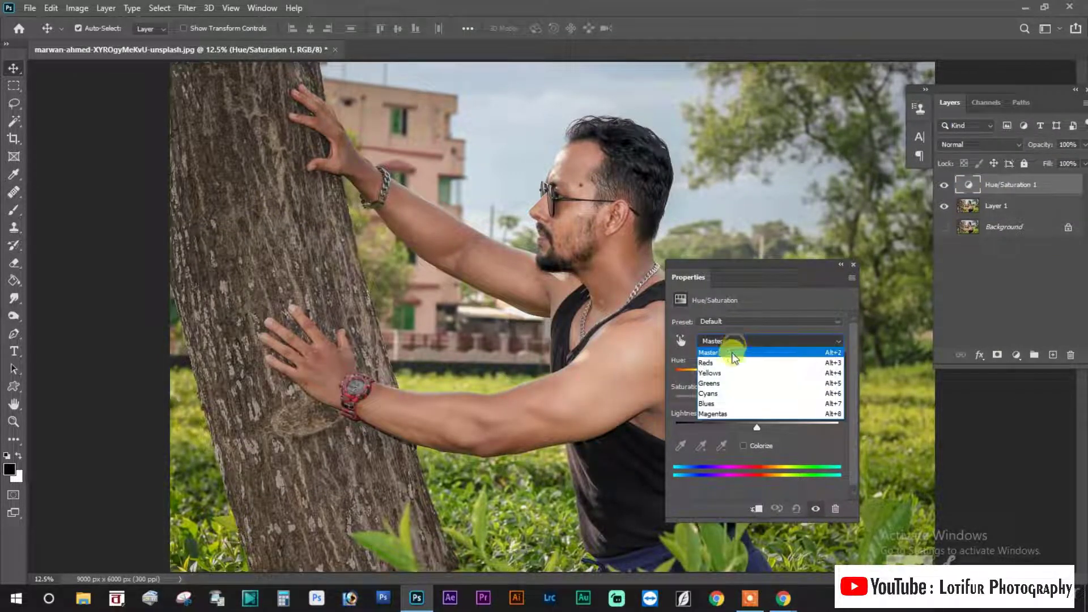
click(718, 383)
drag(755, 371, 783, 377)
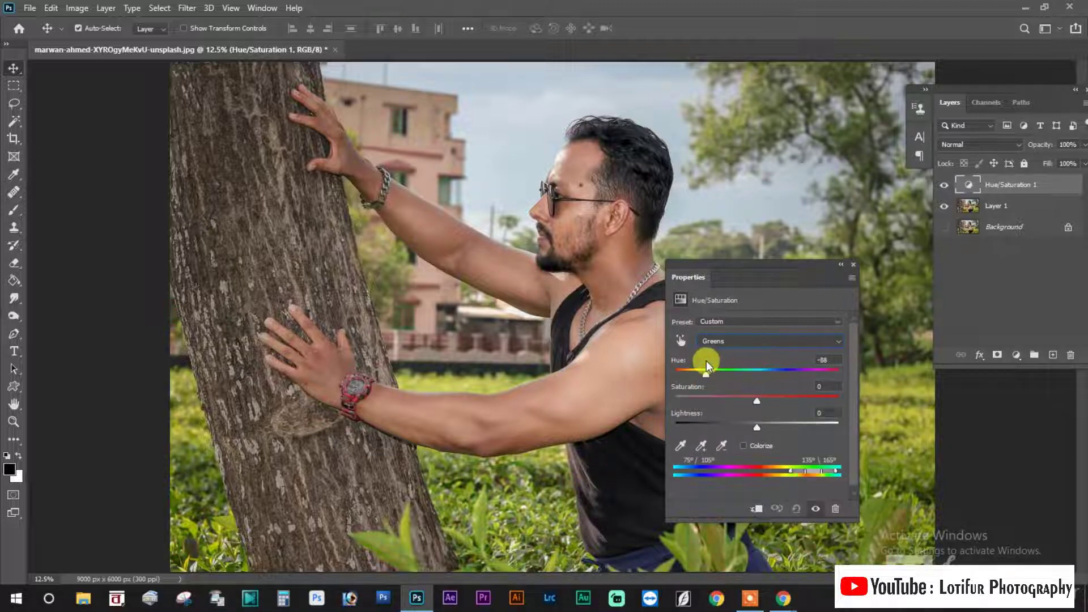
mouse_move(706, 361)
mouse_down()
mouse_move(833, 396)
mouse_move(723, 386)
mouse_up()
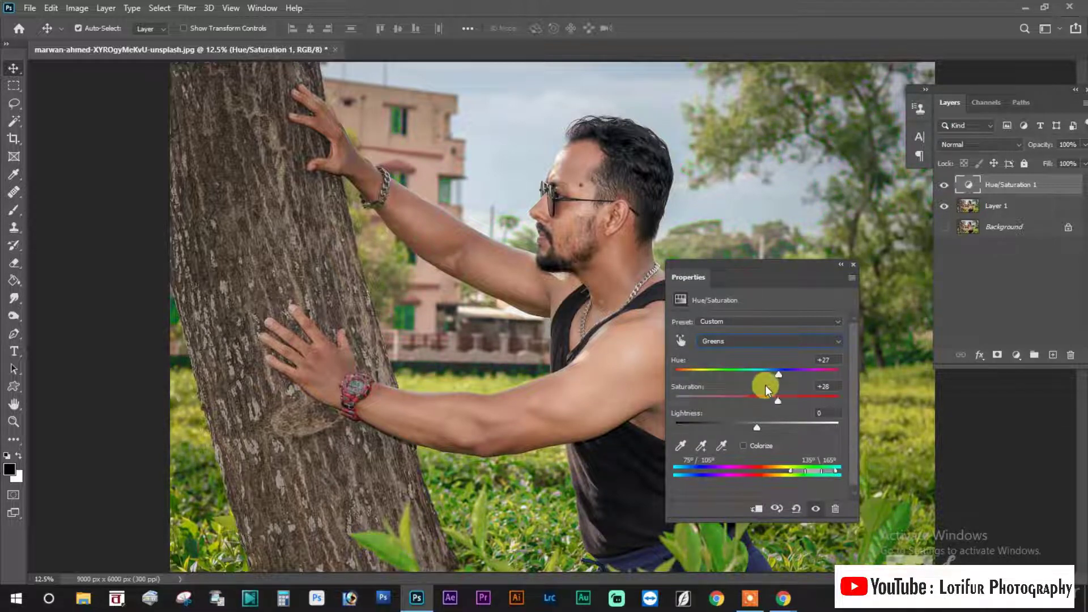
drag(753, 427, 769, 426)
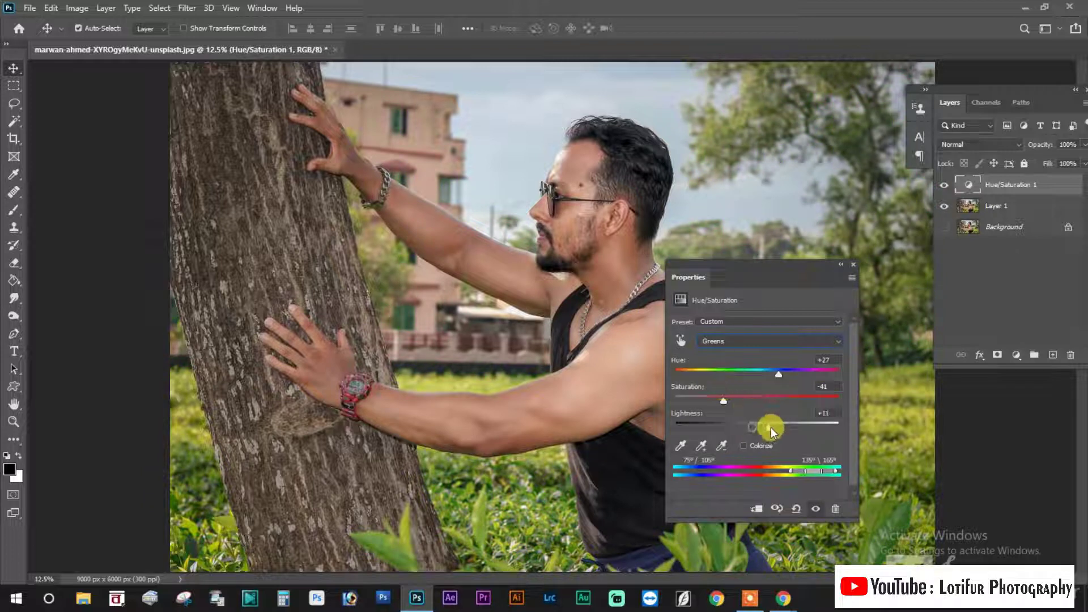
Set the Yellows range to Hue +25 and Saturation +11
click(715, 341)
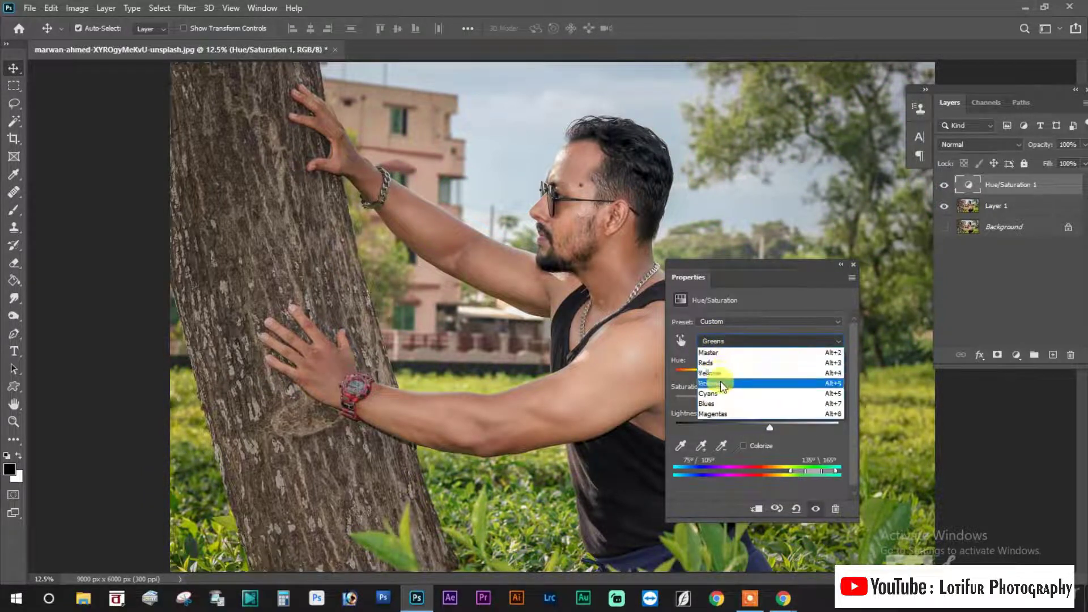
click(719, 378)
drag(756, 369, 794, 372)
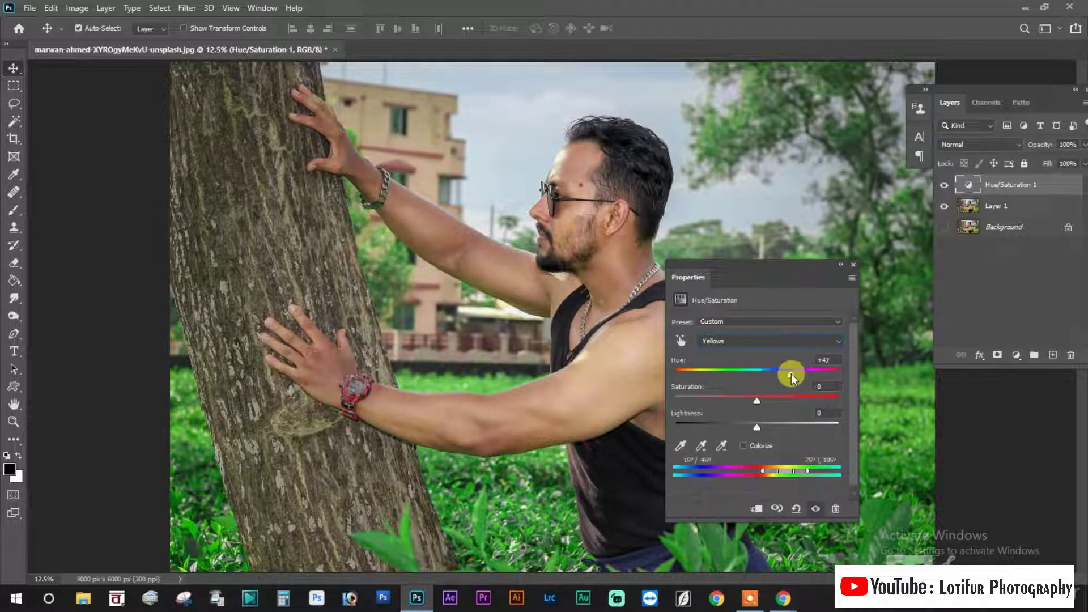
mouse_move(794, 372)
mouse_down()
mouse_move(783, 377)
mouse_move(780, 361)
mouse_up()
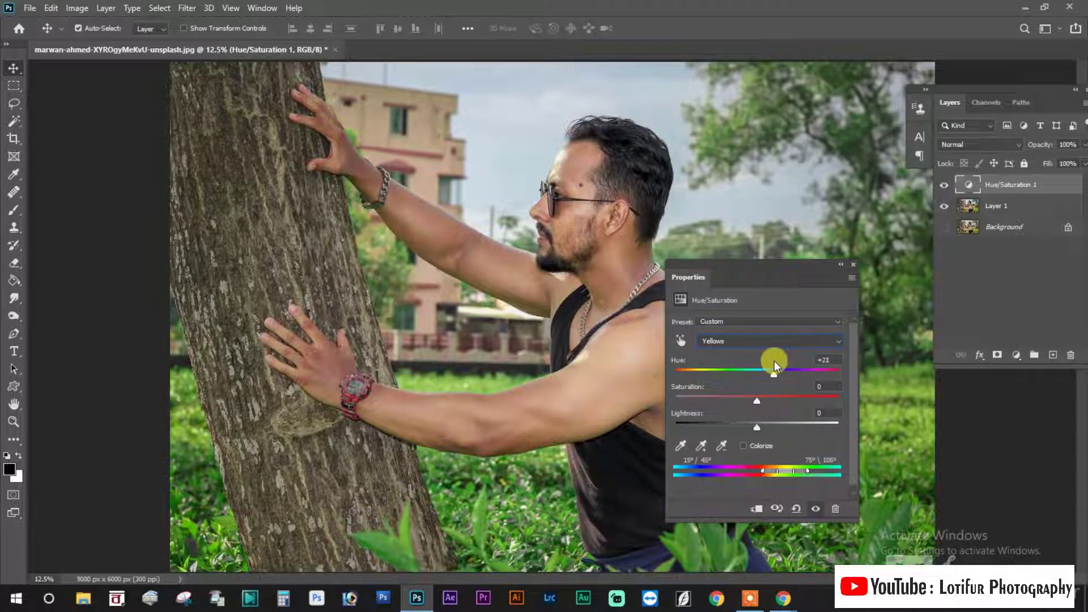
mouse_move(780, 360)
mouse_down()
mouse_move(754, 357)
mouse_move(777, 357)
mouse_up()
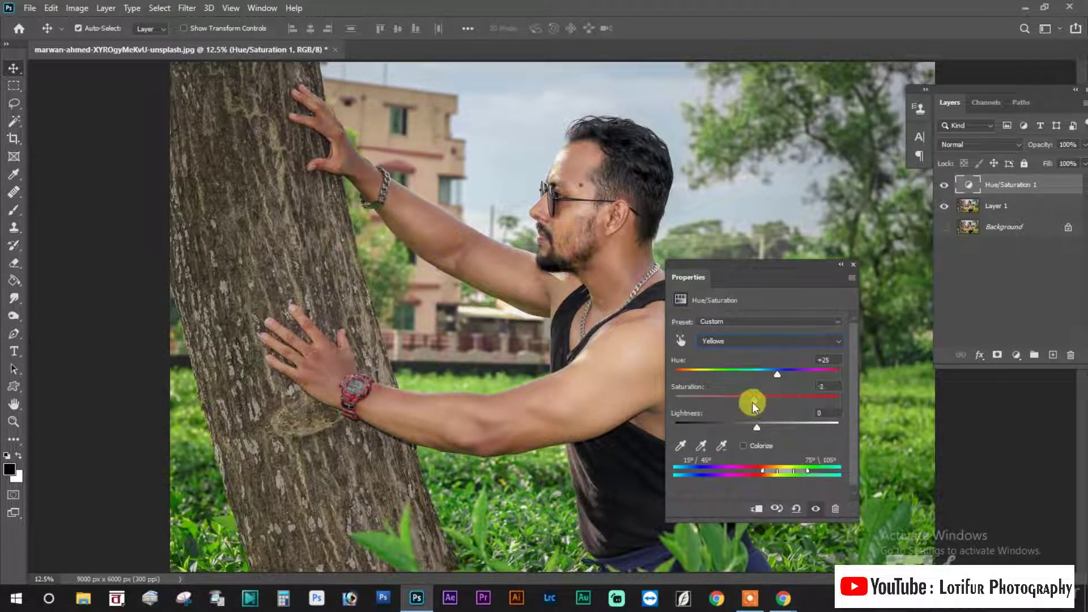
mouse_move(757, 403)
mouse_down()
mouse_move(676, 387)
mouse_move(763, 384)
mouse_up()
Shift the Cyans hue and lightness, turning the sky purple
click(712, 341)
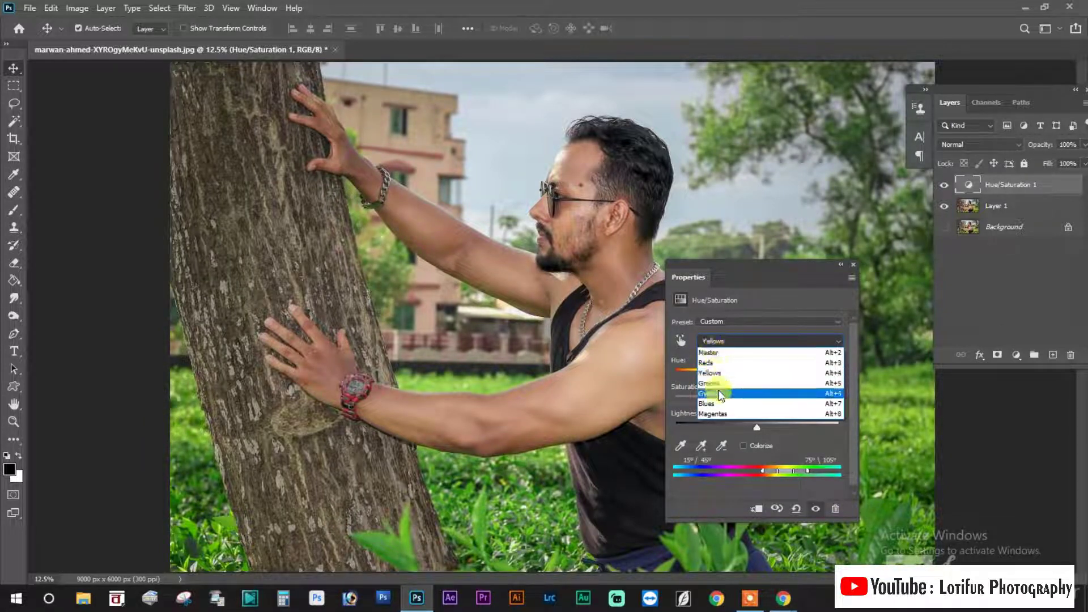
click(715, 394)
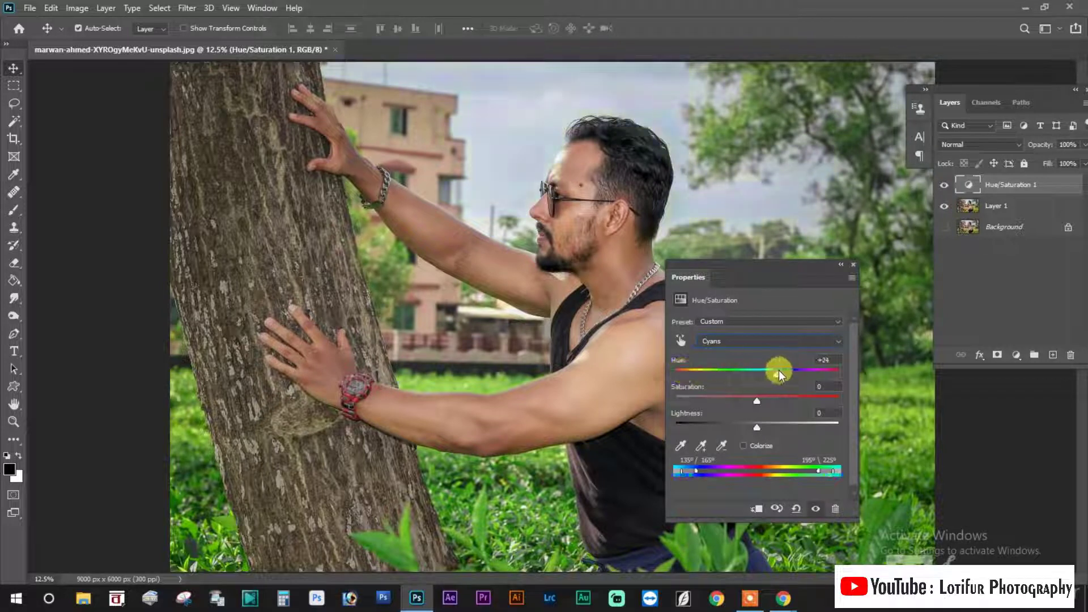
mouse_move(746, 374)
mouse_down()
mouse_move(815, 371)
mouse_move(791, 377)
mouse_move(814, 400)
mouse_move(801, 397)
mouse_up()
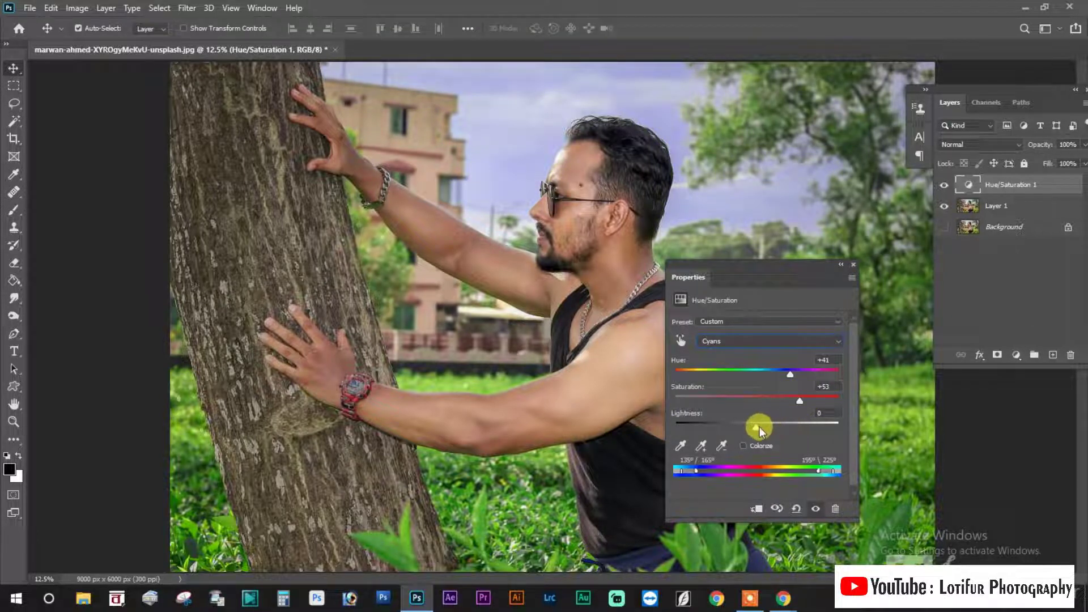
mouse_move(756, 427)
mouse_down()
mouse_move(777, 426)
mouse_move(738, 422)
mouse_up()
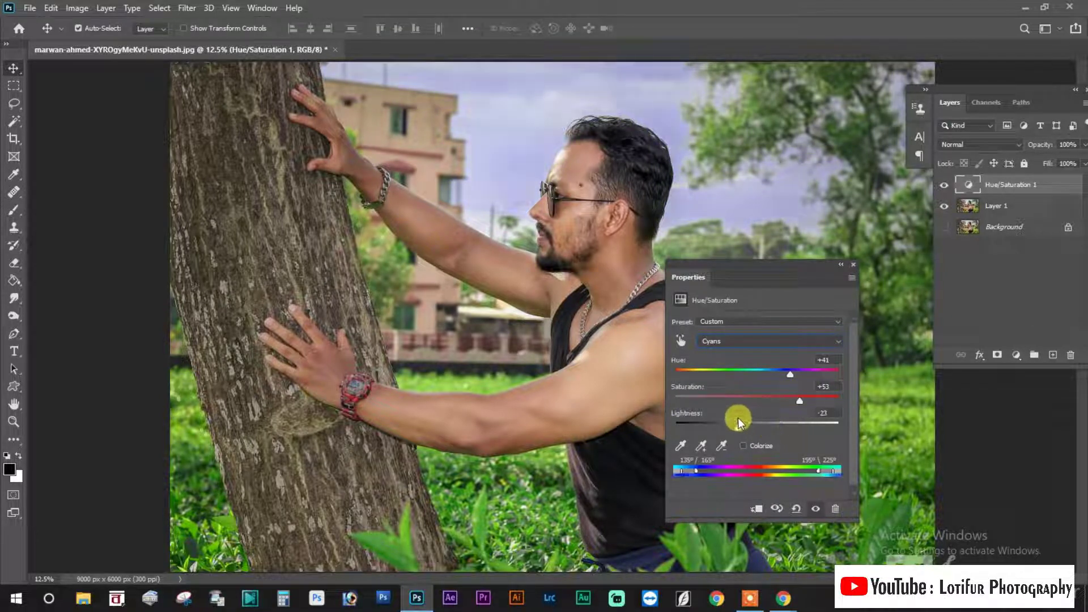
Set Blues to Saturation −33 and Hue +92 for a soft lavender sky
click(730, 343)
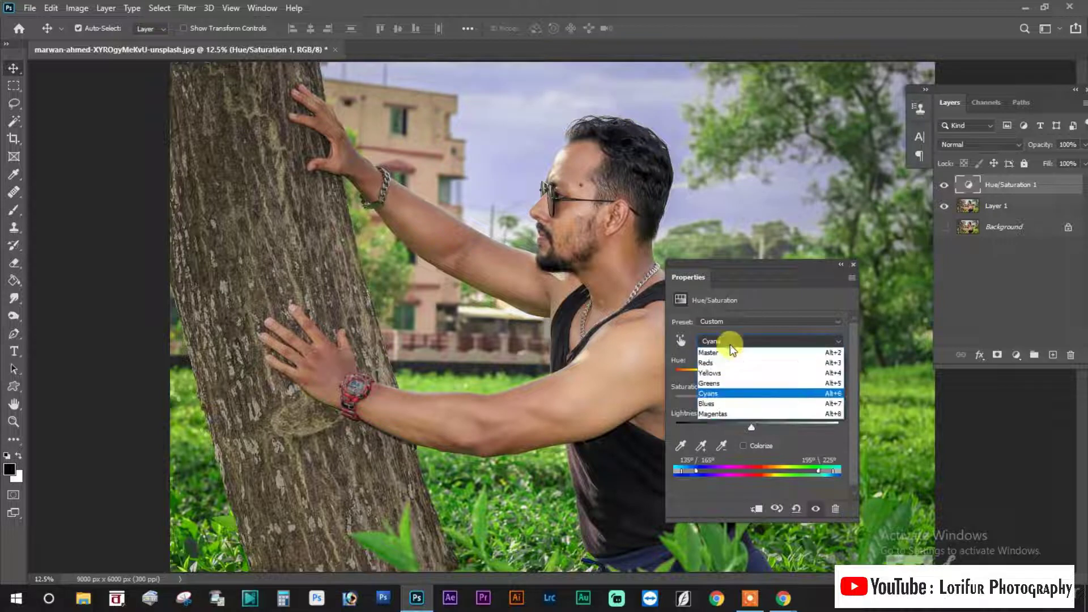
click(716, 406)
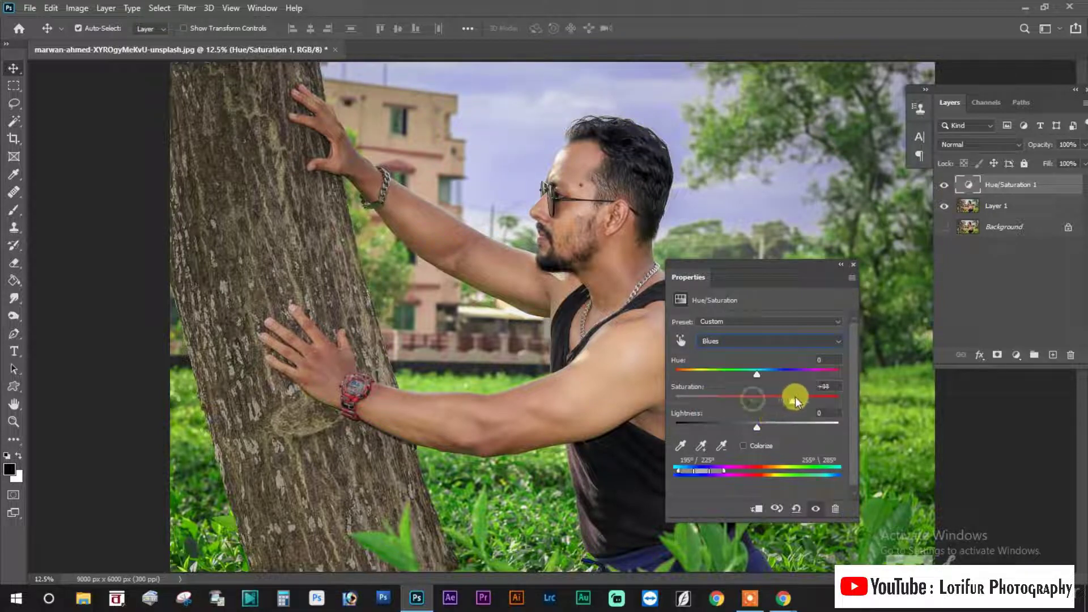
mouse_move(795, 401)
mouse_down()
mouse_move(730, 400)
mouse_move(789, 378)
mouse_up()
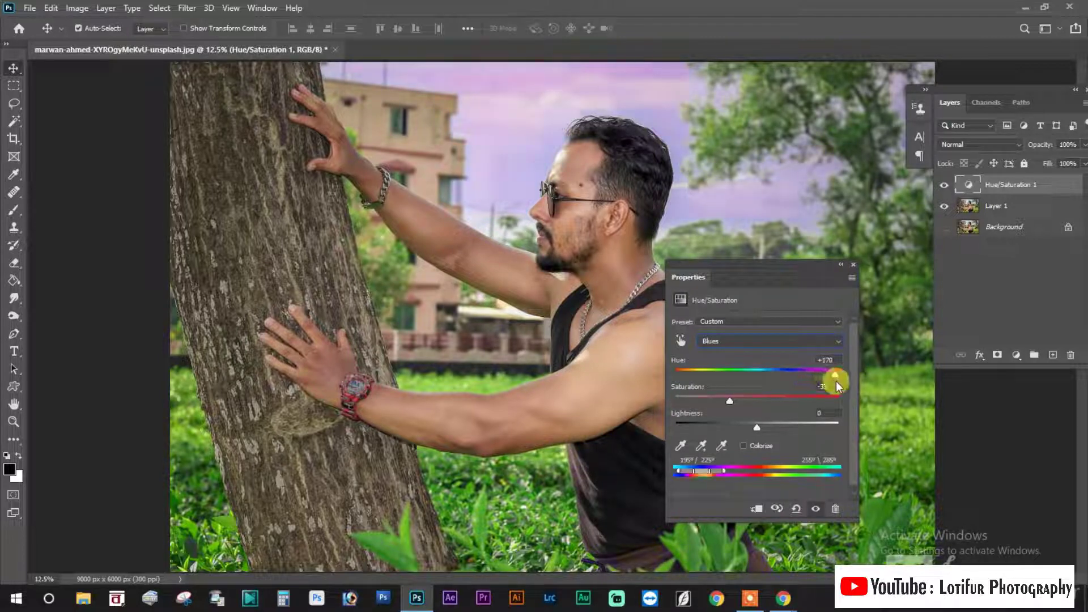
mouse_move(842, 381)
mouse_down()
mouse_move(694, 374)
mouse_move(809, 379)
mouse_up()
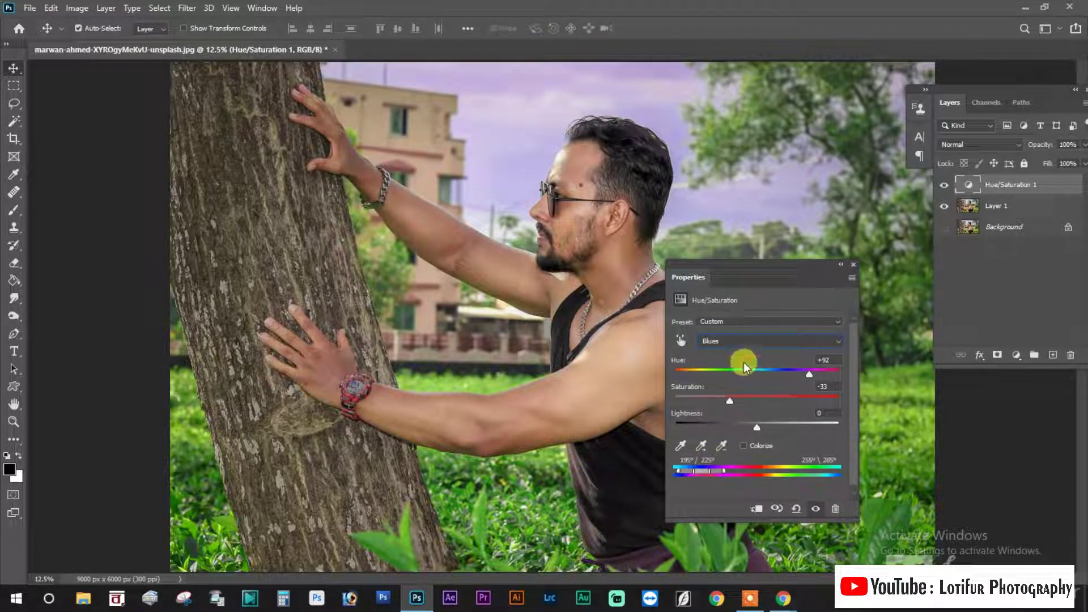
Shift the Magentas range hue to −15
click(736, 341)
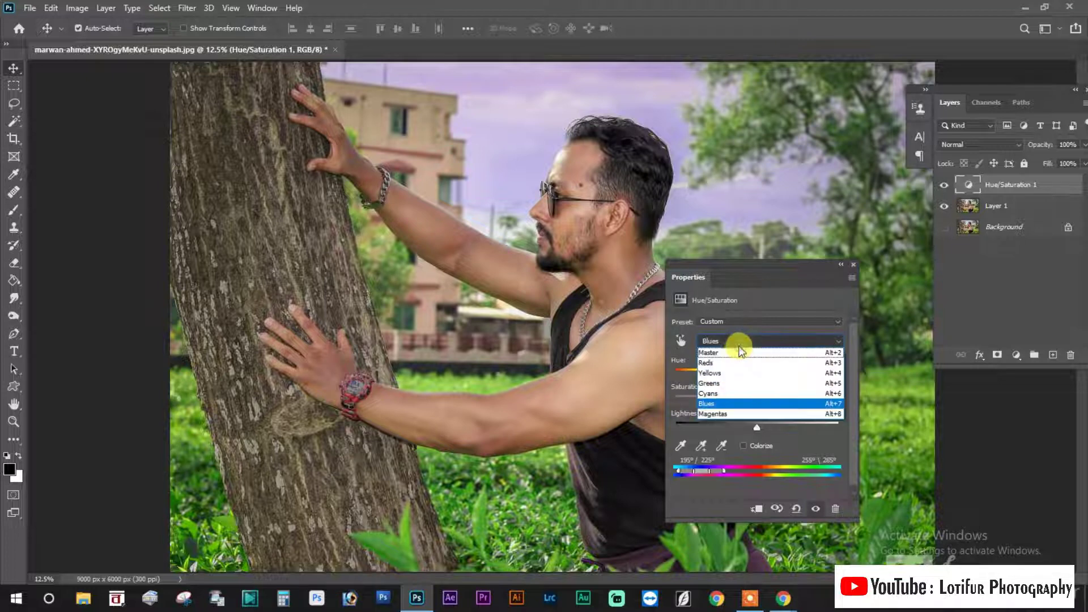
click(712, 413)
mouse_move(757, 373)
mouse_down()
mouse_move(804, 375)
mouse_move(708, 373)
mouse_move(809, 396)
mouse_move(761, 401)
mouse_up()
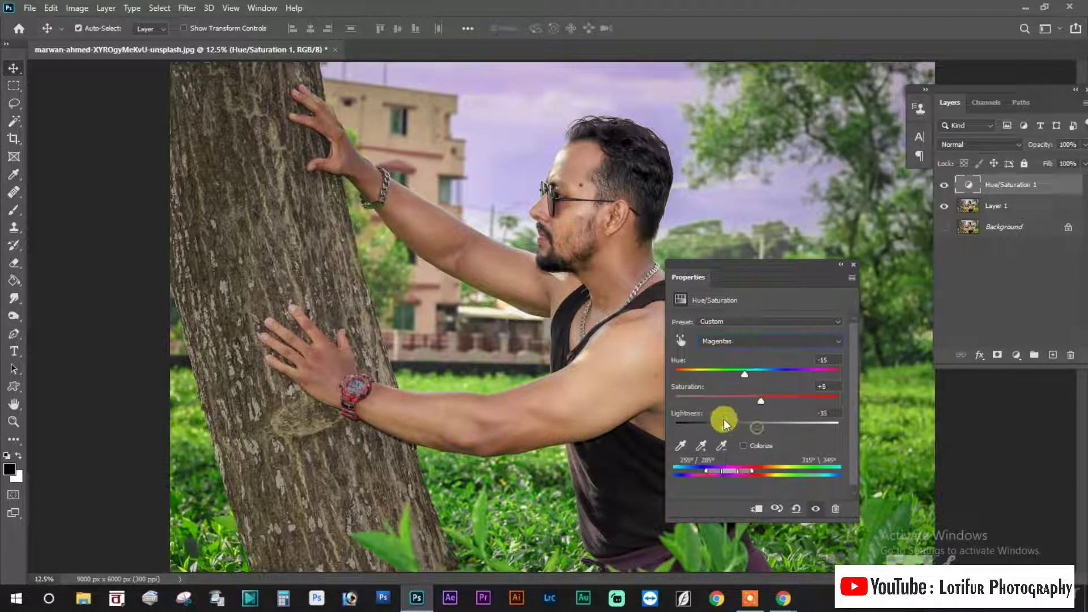
Warm the Master hue to +30 and raise the overall saturation
click(740, 341)
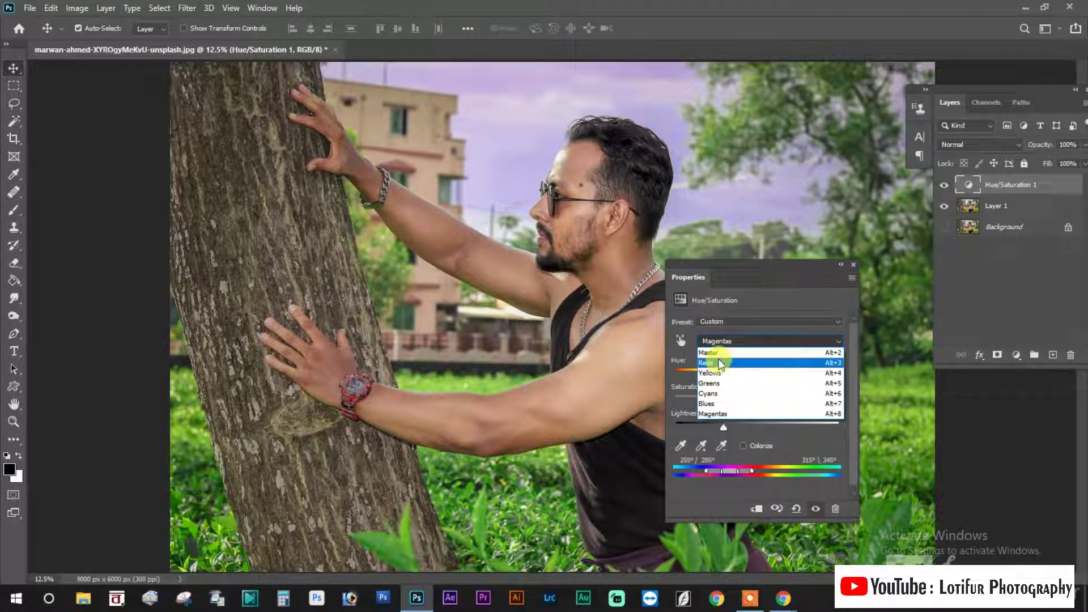
click(715, 353)
mouse_move(761, 373)
mouse_down()
mouse_move(784, 377)
mouse_move(710, 366)
mouse_move(802, 357)
mouse_move(777, 357)
mouse_up()
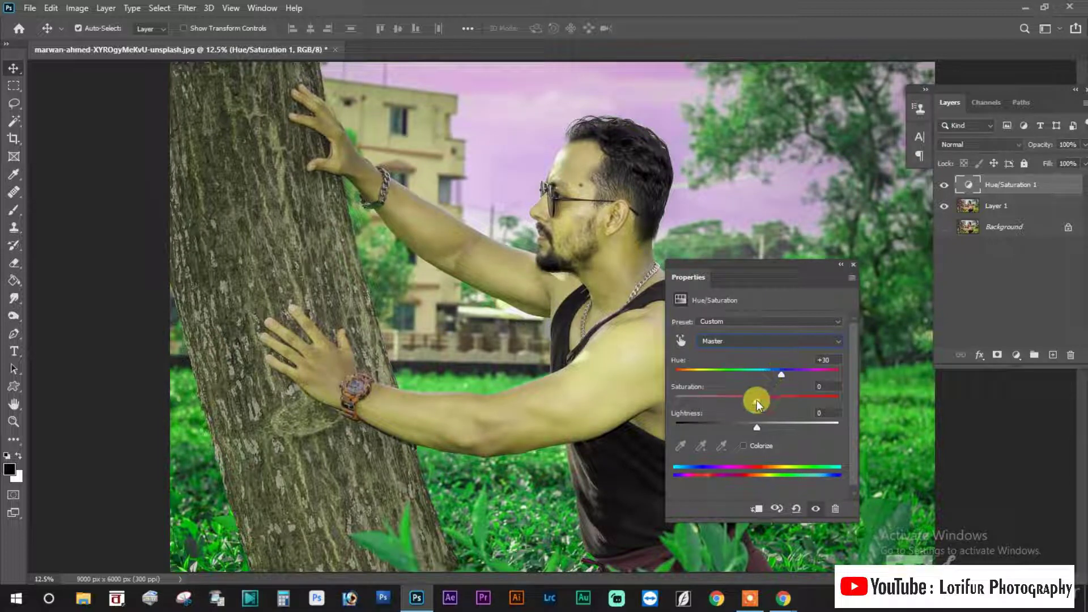
mouse_move(756, 399)
mouse_down()
mouse_move(720, 394)
mouse_move(791, 388)
mouse_move(762, 385)
mouse_up()
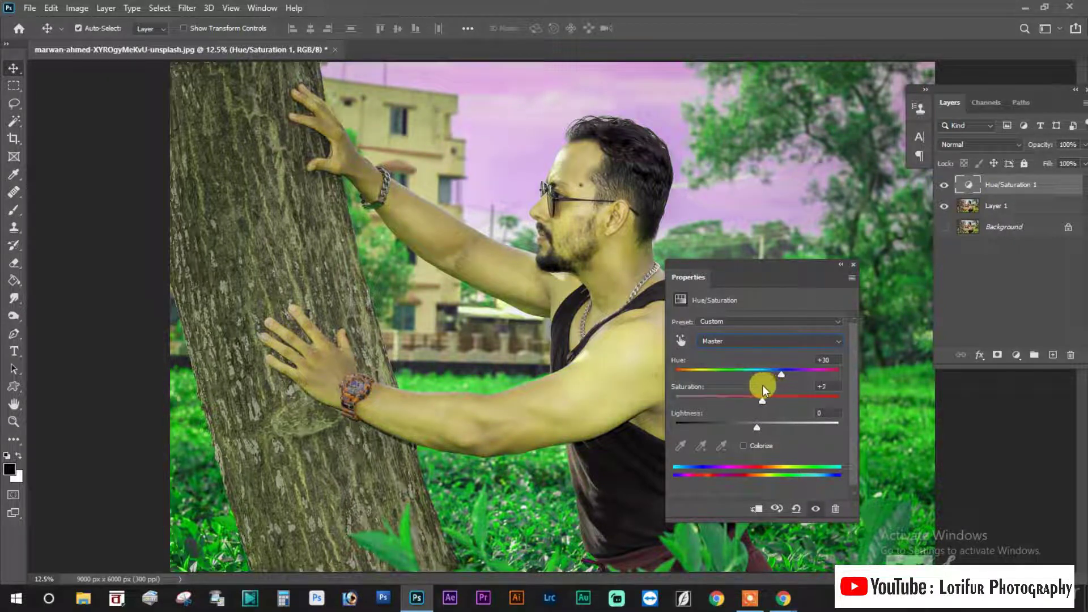
Rework Cyans to Hue −23, Saturation +46, Lightness −34 and close the settings
click(735, 338)
click(717, 398)
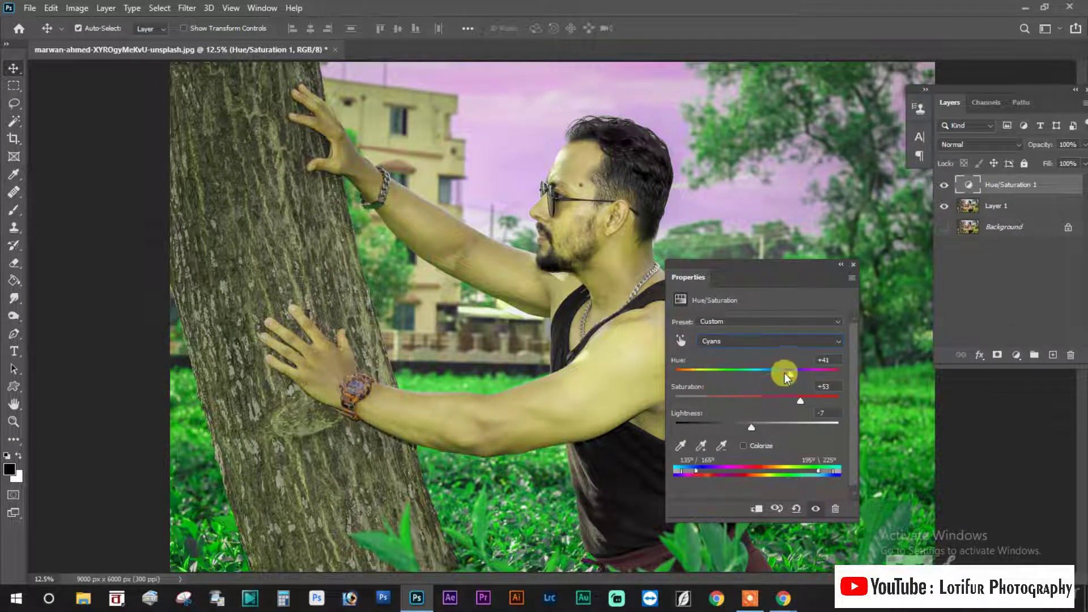
mouse_move(787, 376)
mouse_down()
mouse_move(825, 370)
mouse_move(718, 375)
mouse_move(807, 379)
mouse_move(739, 380)
mouse_up()
mouse_move(793, 408)
mouse_down()
mouse_move(721, 397)
mouse_move(824, 403)
mouse_move(789, 397)
mouse_move(749, 426)
mouse_move(729, 422)
mouse_up()
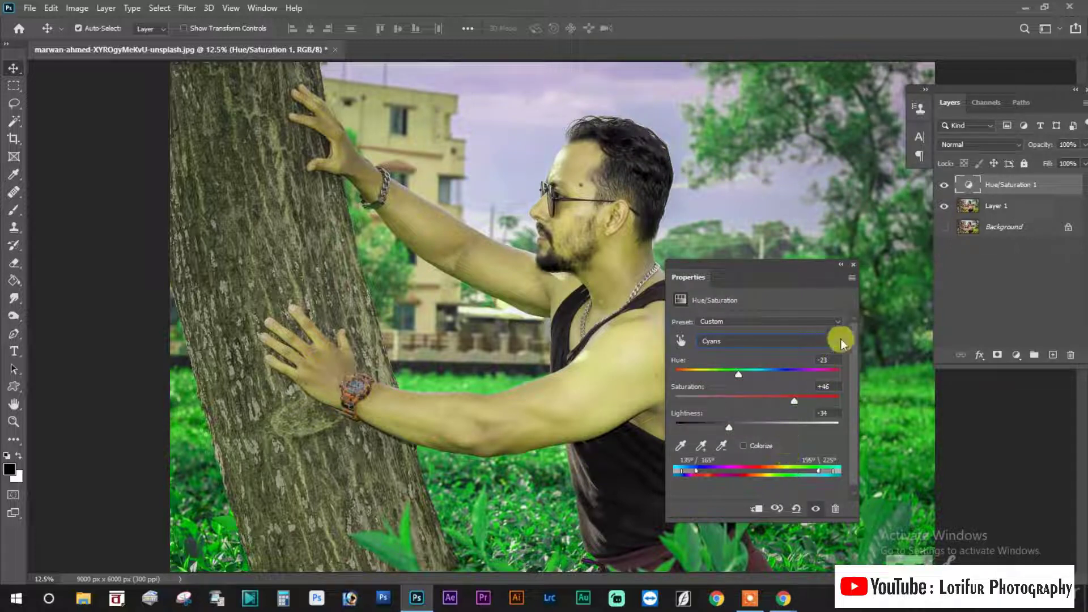
click(853, 264)
Paint black with the Brush Tool on the mask over the man's arm
click(1013, 357)
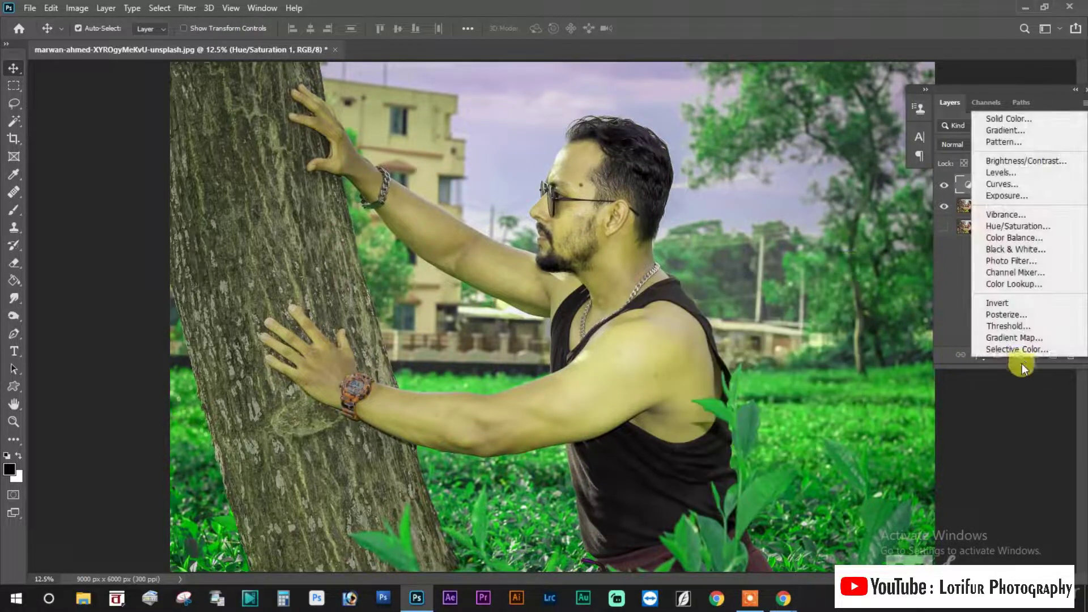
click(942, 286)
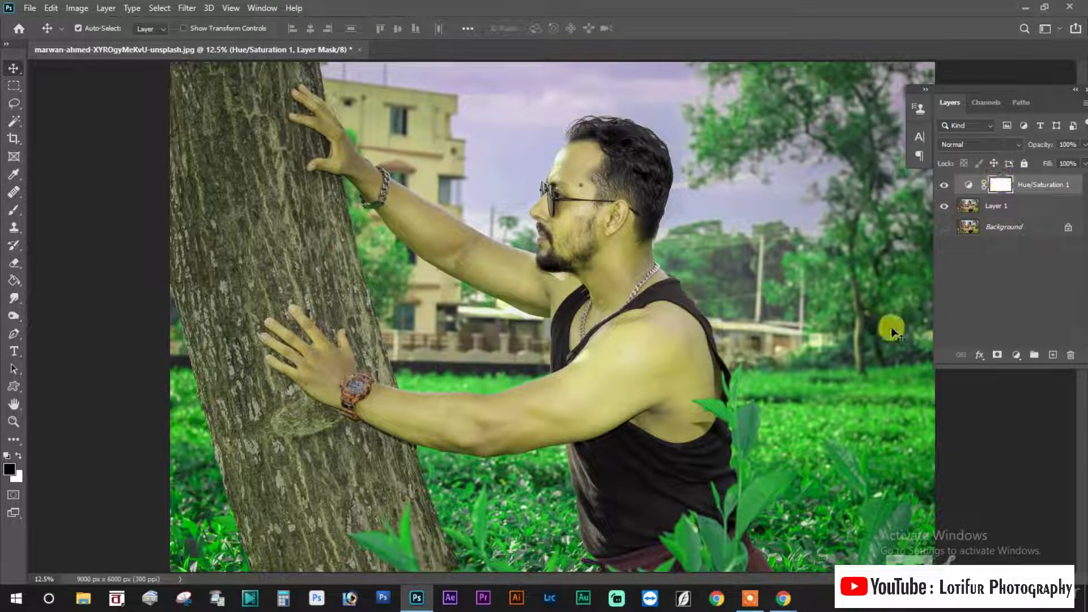
key(b)
right_click(14, 211)
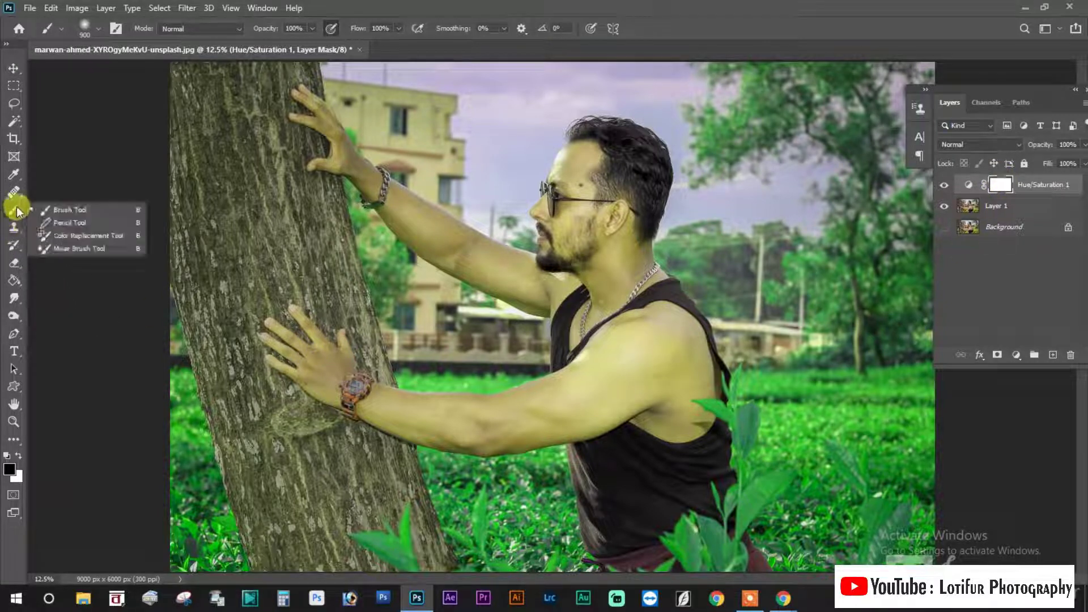
click(60, 210)
mouse_move(583, 347)
mouse_down()
mouse_move(559, 408)
mouse_move(612, 382)
mouse_move(426, 419)
mouse_move(419, 410)
mouse_move(580, 415)
mouse_move(437, 413)
mouse_move(305, 382)
mouse_move(307, 366)
mouse_move(288, 360)
mouse_move(310, 346)
mouse_move(420, 418)
mouse_move(629, 379)
mouse_move(600, 436)
mouse_move(622, 486)
mouse_move(626, 433)
mouse_move(679, 444)
mouse_move(603, 466)
mouse_move(621, 522)
mouse_move(632, 463)
mouse_move(687, 452)
mouse_move(662, 449)
mouse_move(612, 412)
mouse_move(599, 233)
mouse_move(747, 340)
mouse_move(760, 372)
mouse_up()
Zoom in and paint the adjustment off the man's shoulder and face
key(bracketleft)
key(bracketleft)
key(bracketleft)
key(bracketright)
key(bracketright)
key(bracketright)
key(ctrl+plus)
key(ctrl+plus)
scroll(602, 348, up, 2)
scroll(760, 396, up, 3)
mouse_move(759, 452)
mouse_down()
mouse_move(583, 297)
mouse_move(535, 224)
mouse_move(605, 187)
mouse_up()
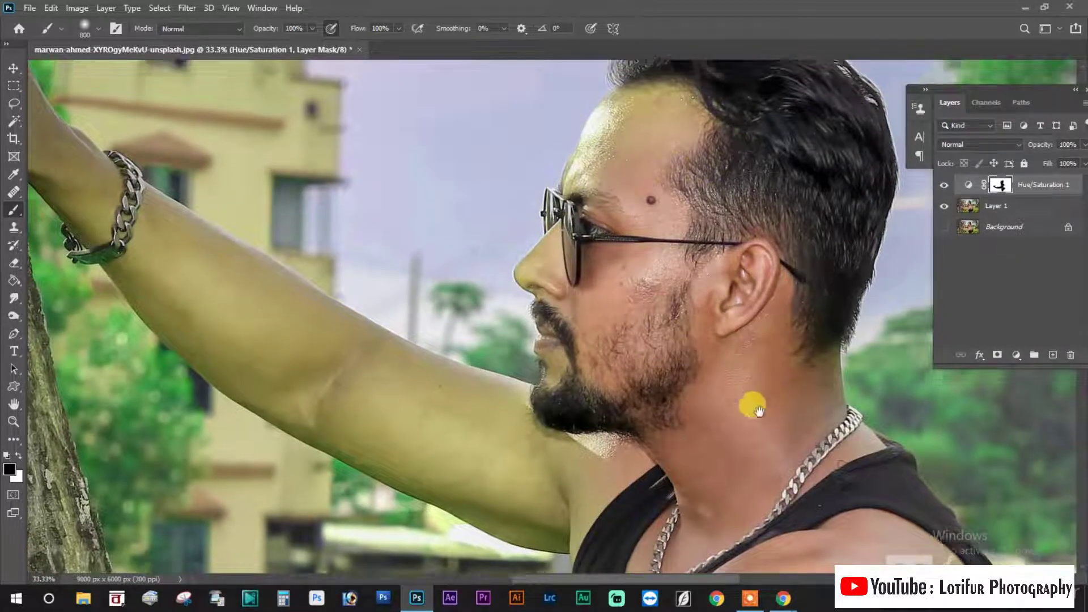
scroll(748, 408, up, 3)
scroll(733, 384, up, 2)
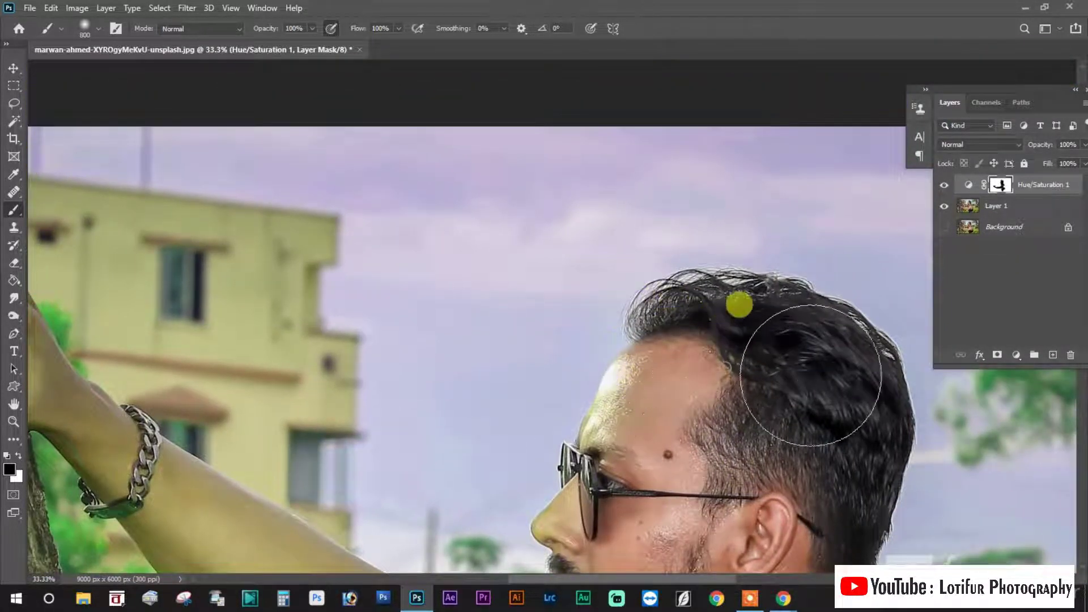
scroll(838, 428, down, 3)
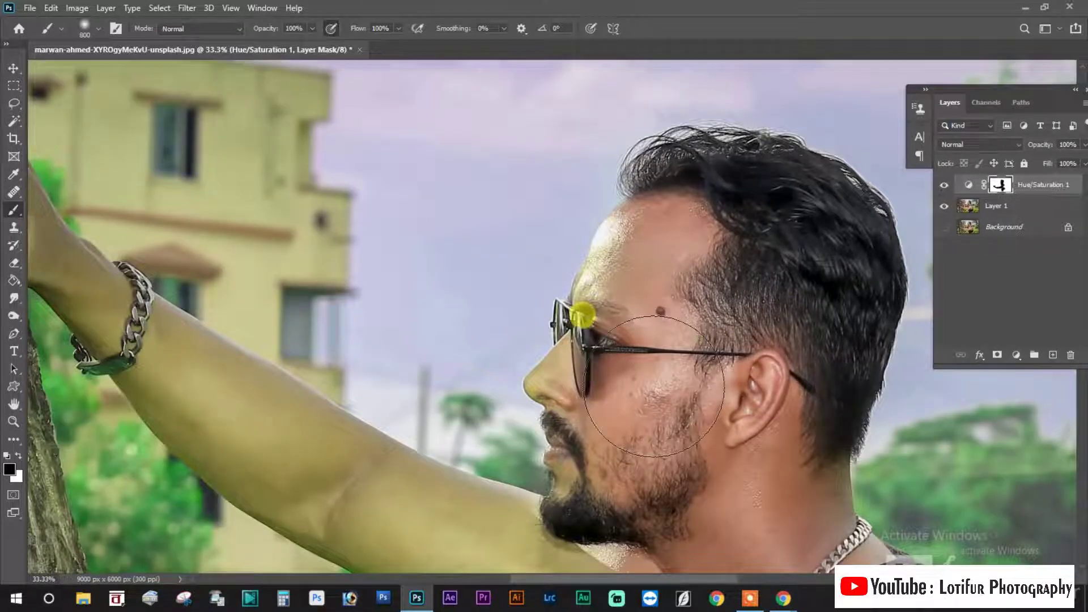
key(bracketleft)
key(bracketleft)
key(bracketleft)
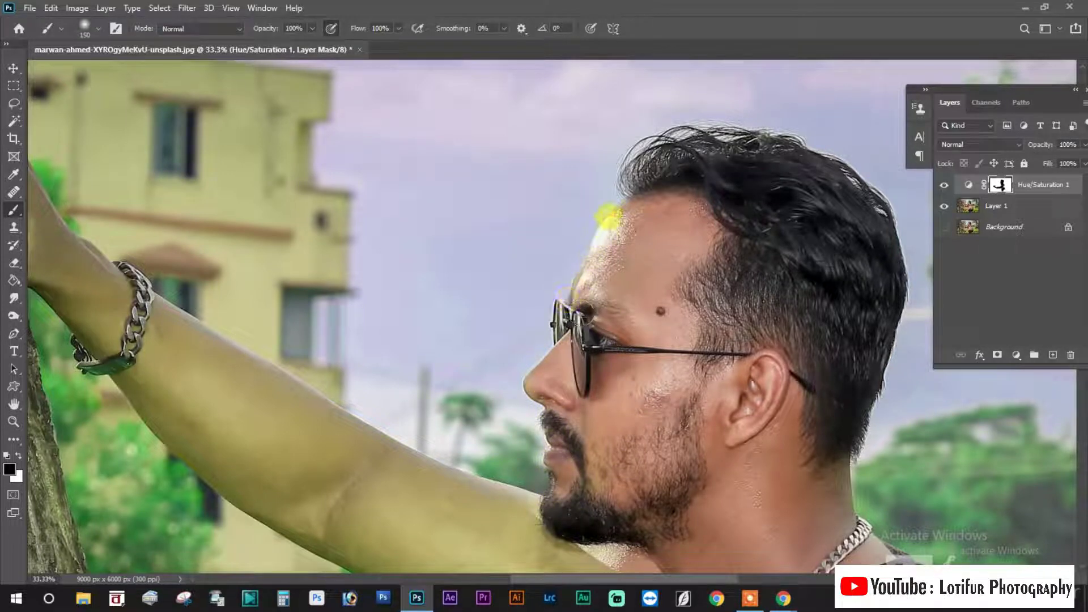
Paint the yellow tint off the shoulder and restore the waistband colour at the leaf edge
drag(741, 292, 679, 136)
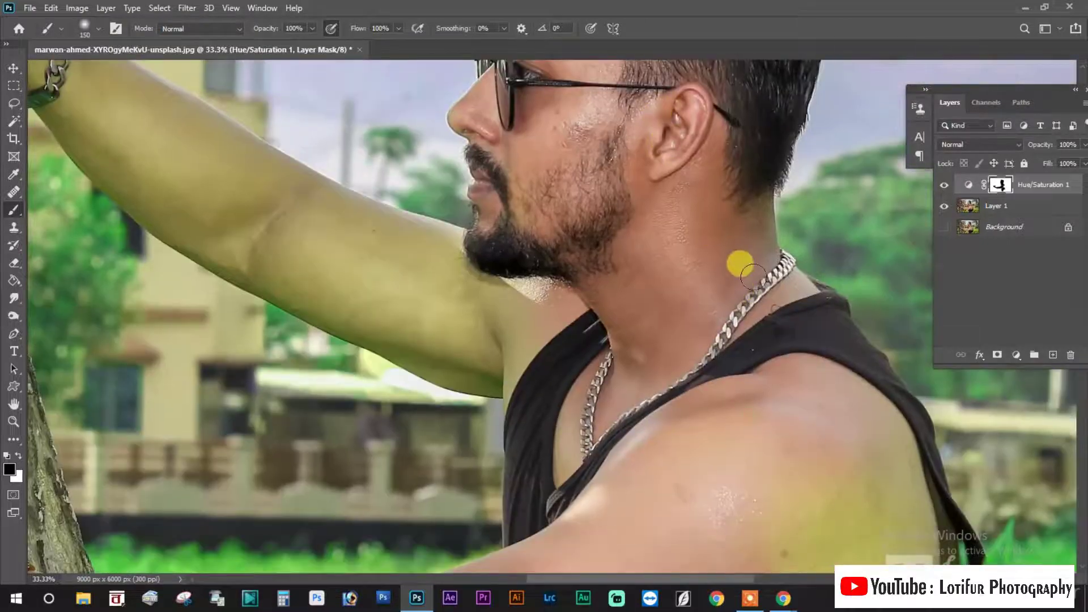
drag(762, 420, 674, 258)
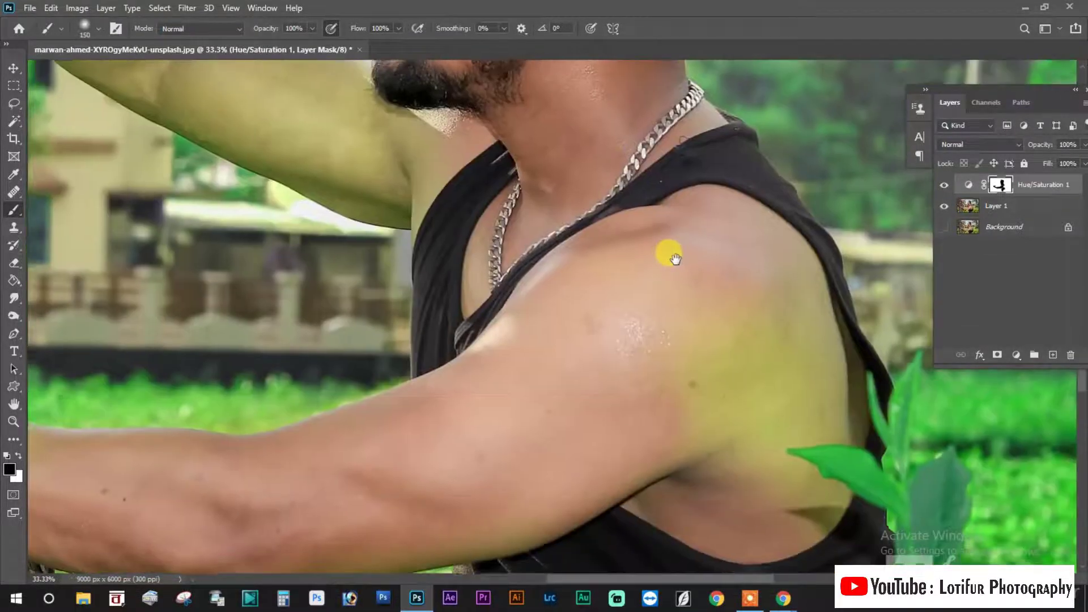
key(bracketright)
key(bracketright)
key(bracketright)
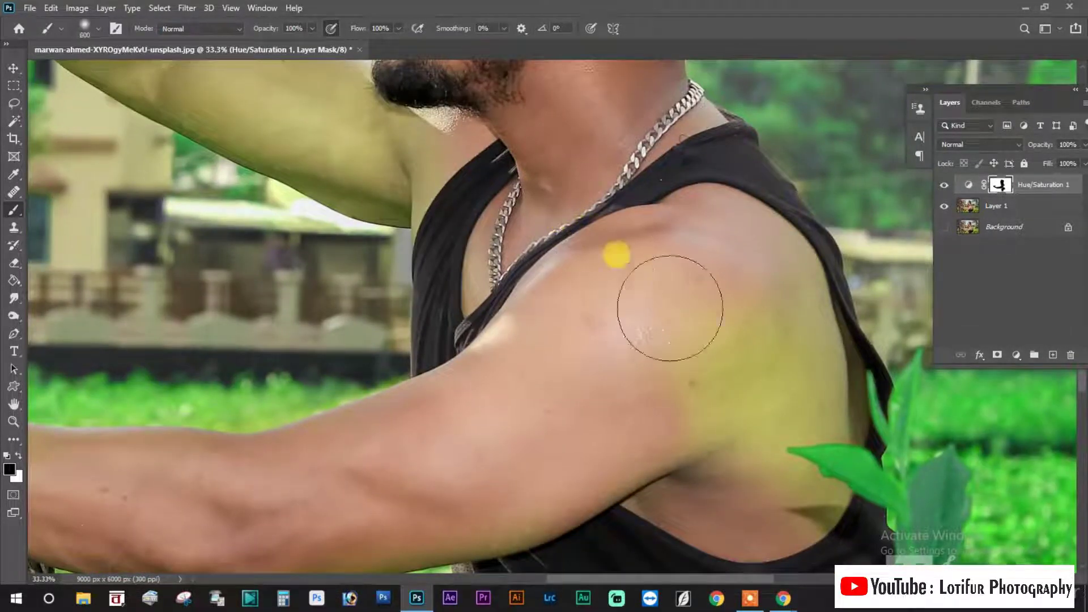
mouse_move(686, 316)
mouse_down()
mouse_move(788, 317)
mouse_move(763, 281)
mouse_up()
key(bracketleft)
key(bracketleft)
key(bracketleft)
key(bracketleft)
mouse_move(809, 340)
mouse_down()
mouse_move(851, 424)
mouse_move(796, 429)
mouse_move(810, 406)
mouse_move(704, 420)
mouse_move(838, 499)
mouse_move(833, 517)
mouse_move(753, 479)
mouse_move(767, 495)
mouse_move(661, 483)
mouse_move(584, 491)
mouse_move(611, 387)
mouse_move(377, 425)
mouse_move(660, 468)
mouse_move(578, 364)
mouse_move(727, 335)
mouse_move(695, 205)
mouse_move(546, 332)
mouse_move(539, 364)
mouse_move(543, 348)
mouse_move(548, 381)
mouse_move(499, 388)
mouse_move(601, 377)
mouse_move(592, 368)
mouse_move(563, 385)
mouse_move(600, 355)
mouse_move(510, 378)
mouse_move(444, 374)
mouse_move(502, 405)
mouse_move(590, 379)
mouse_move(629, 422)
mouse_move(648, 394)
mouse_move(879, 396)
mouse_move(831, 413)
mouse_move(842, 369)
mouse_up()
key(bracketleft)
key(bracketleft)
key(bracketleft)
key(bracketright)
key(bracketright)
key(bracketright)
key(bracketright)
key(bracketright)
key(bracketleft)
key(bracketleft)
key(bracketleft)
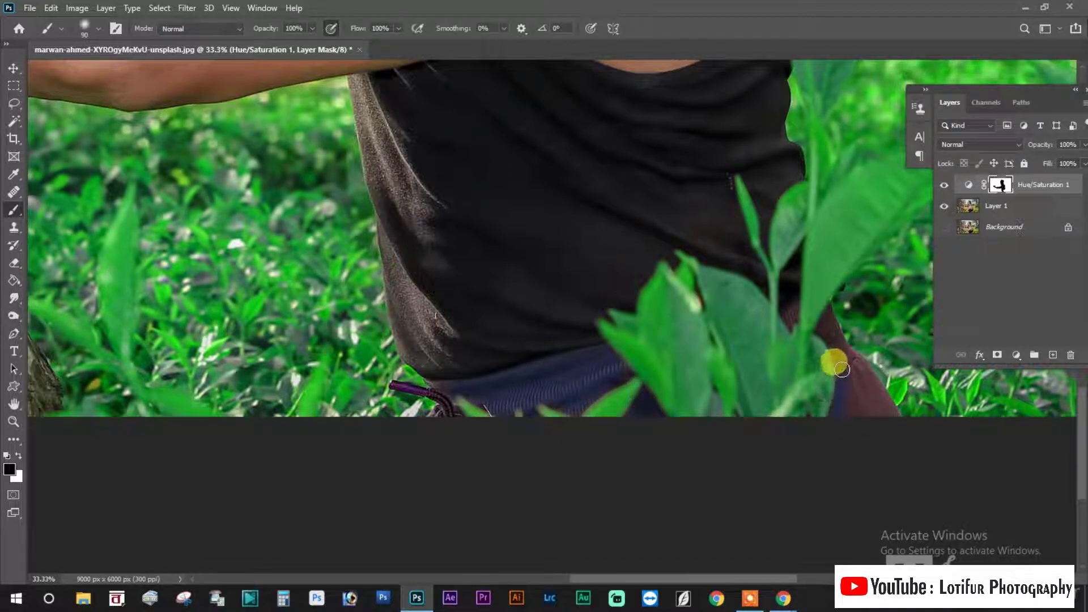
mouse_move(826, 317)
mouse_down()
mouse_move(888, 421)
mouse_move(864, 388)
mouse_move(859, 407)
mouse_move(796, 347)
mouse_move(578, 368)
mouse_move(675, 400)
mouse_move(582, 338)
mouse_move(499, 508)
mouse_move(480, 506)
mouse_move(629, 502)
mouse_move(561, 485)
mouse_move(473, 492)
mouse_move(357, 476)
mouse_move(352, 500)
mouse_move(784, 484)
mouse_move(820, 455)
mouse_move(848, 452)
mouse_move(855, 273)
mouse_move(882, 351)
mouse_up()
Restore natural colour on the ring and little fingers near the watch
key(bracketright)
key(bracketright)
key(bracketright)
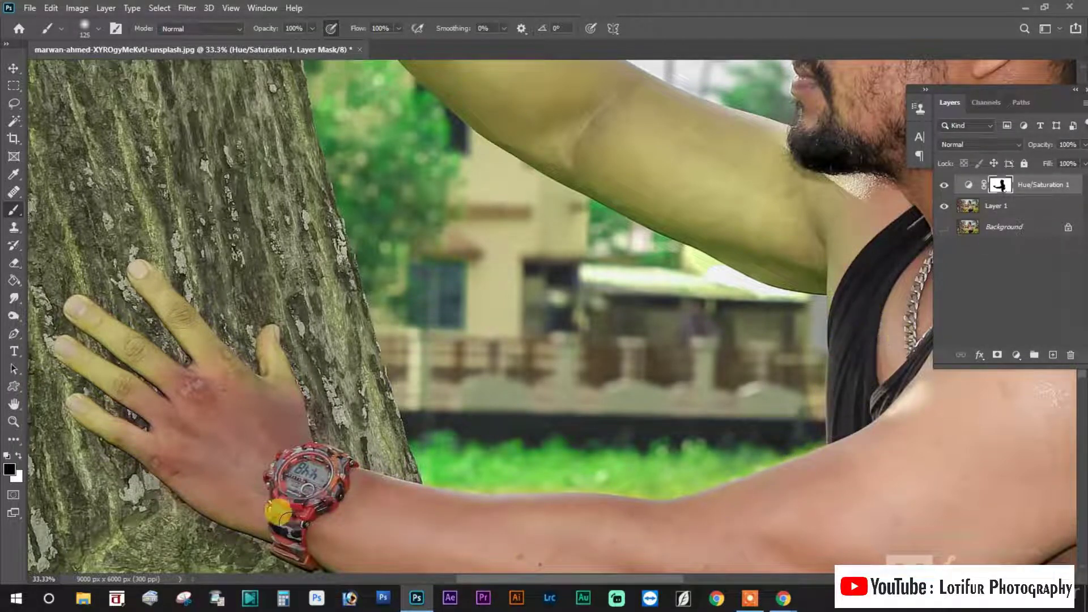
mouse_move(284, 518)
mouse_down()
mouse_move(371, 420)
mouse_move(419, 460)
mouse_move(497, 497)
mouse_move(286, 389)
mouse_move(337, 420)
mouse_move(137, 295)
mouse_up()
mouse_move(208, 318)
mouse_down()
mouse_move(182, 280)
mouse_move(116, 235)
mouse_move(245, 310)
mouse_move(279, 364)
mouse_move(170, 266)
mouse_move(292, 337)
mouse_move(175, 268)
mouse_move(298, 313)
mouse_up()
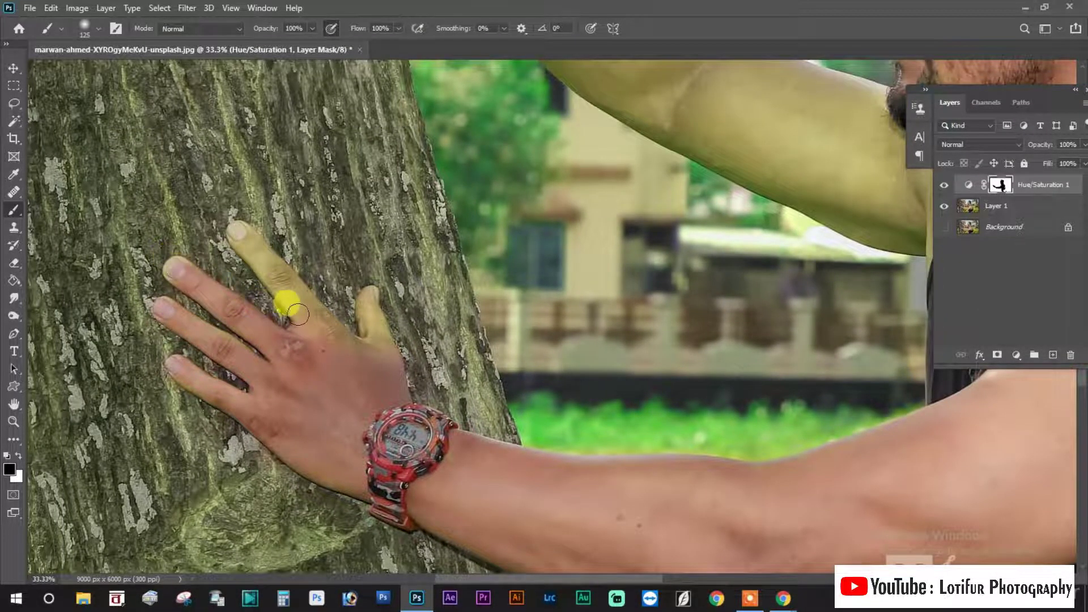
key(ctrl+minus)
key(ctrl+minus)
key(ctrl+minus)
key(ctrl+minus)
key(ctrl+minus)
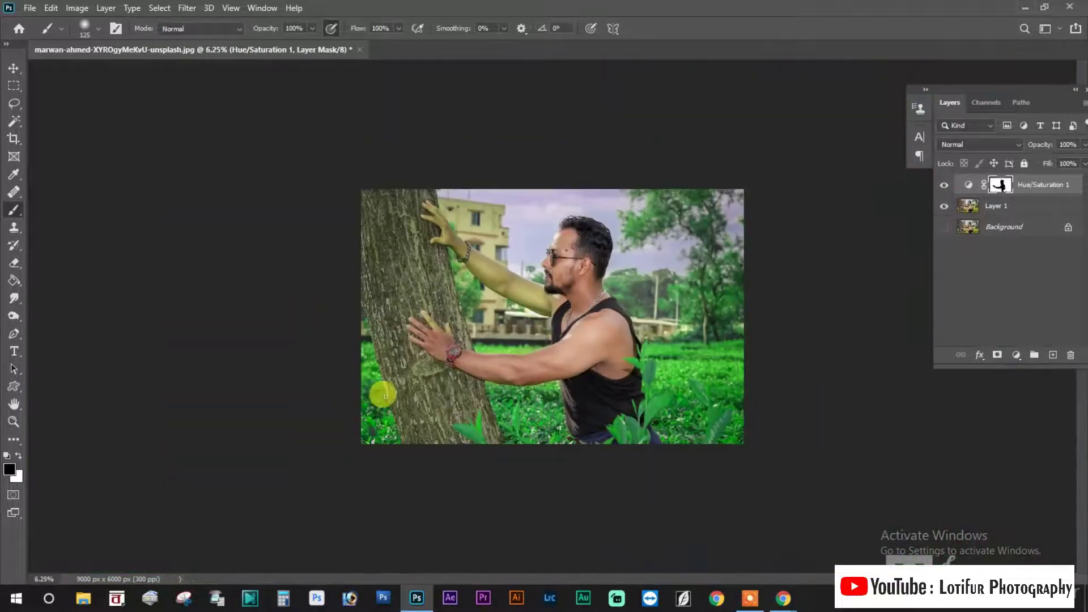
Paint the adjustment off the tree trunk to restore its brown colour
mouse_move(387, 390)
mouse_down()
mouse_move(431, 403)
mouse_move(386, 231)
mouse_move(434, 291)
mouse_move(426, 261)
mouse_move(451, 333)
mouse_move(412, 241)
mouse_move(421, 229)
mouse_move(378, 194)
mouse_move(385, 307)
mouse_move(438, 450)
mouse_move(417, 382)
mouse_move(455, 396)
mouse_up()
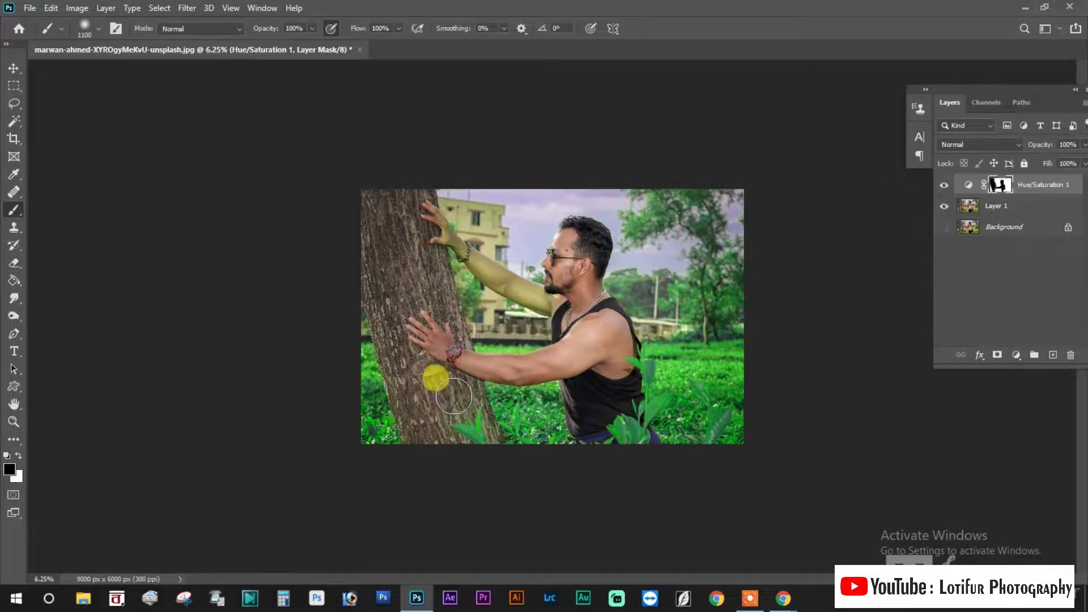
scroll(454, 395, up, 2)
scroll(316, 437, up, 1)
scroll(315, 437, up, 1)
scroll(388, 244, down, 5)
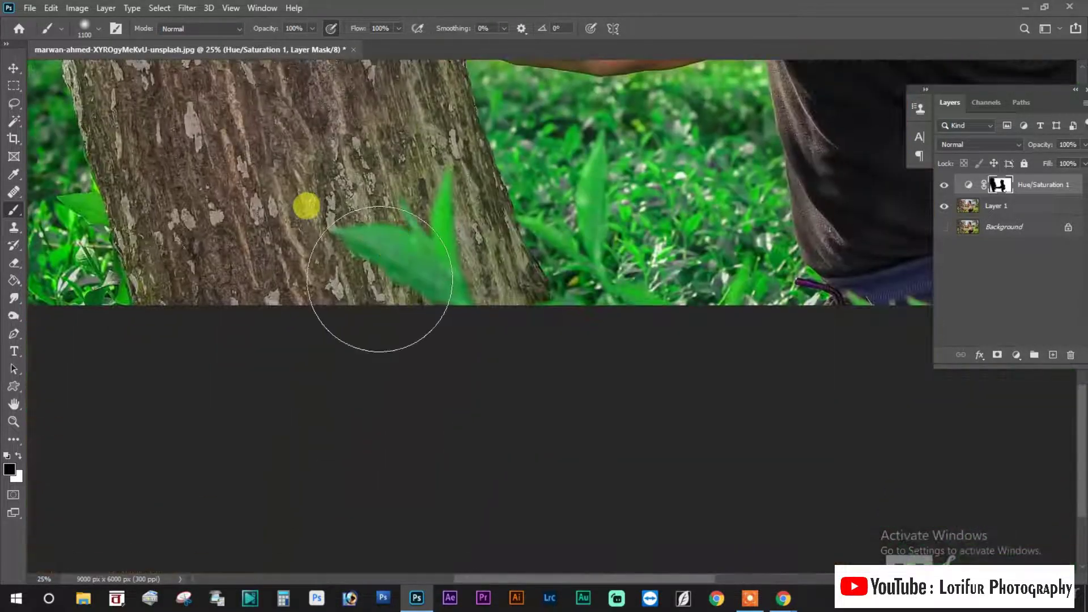
key(bracketleft)
key(bracketleft)
key(bracketleft)
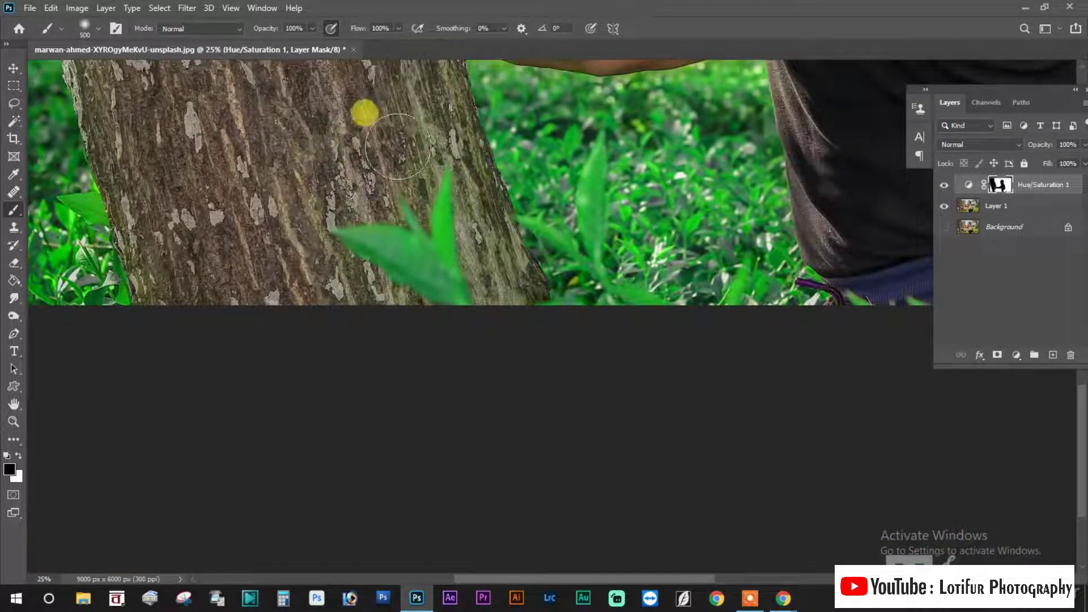
mouse_move(398, 146)
mouse_down()
mouse_move(429, 99)
mouse_move(502, 247)
mouse_move(485, 269)
mouse_move(331, 286)
mouse_up()
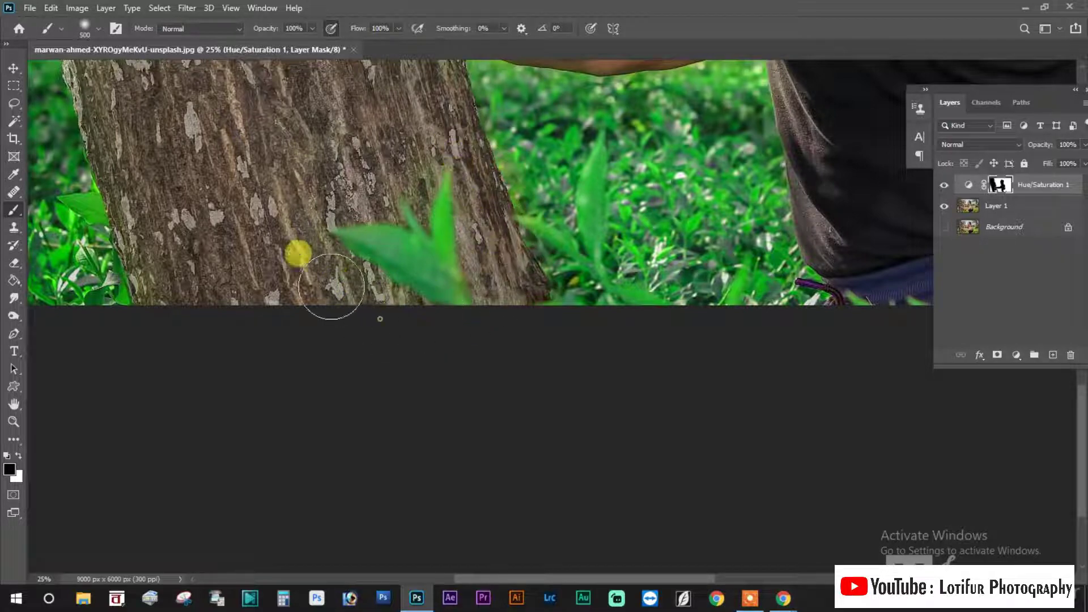
Shrink the brush and pan to the man's face, shoulder and raised arm
drag(304, 155, 332, 267)
mouse_move(257, 168)
mouse_down()
mouse_move(299, 361)
mouse_move(323, 371)
mouse_move(323, 274)
mouse_move(297, 178)
mouse_move(432, 355)
mouse_move(447, 339)
mouse_move(433, 306)
mouse_move(490, 365)
mouse_move(473, 340)
mouse_move(711, 473)
mouse_move(792, 493)
mouse_move(506, 397)
mouse_move(444, 354)
mouse_move(544, 452)
mouse_move(608, 498)
mouse_move(792, 568)
mouse_move(473, 408)
mouse_move(548, 459)
mouse_move(621, 478)
mouse_move(357, 297)
mouse_move(333, 243)
mouse_move(541, 359)
mouse_move(688, 418)
mouse_move(468, 376)
mouse_move(671, 442)
mouse_move(684, 464)
mouse_move(639, 418)
mouse_up()
key(bracketleft)
key(bracketleft)
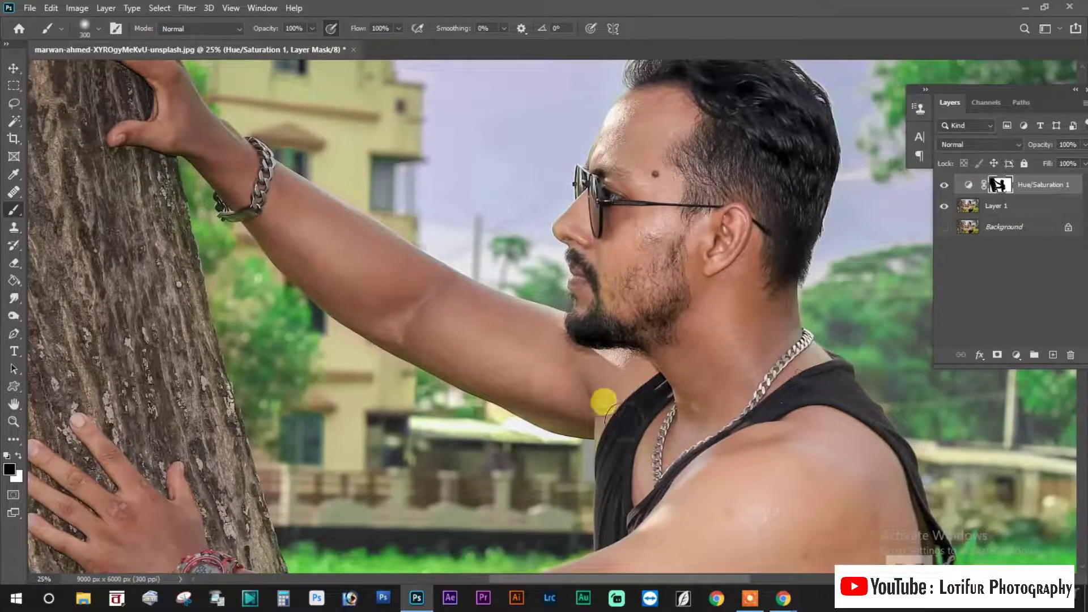
drag(643, 335, 627, 381)
mouse_move(700, 331)
mouse_down()
mouse_move(646, 304)
mouse_move(653, 311)
mouse_up()
mouse_move(620, 209)
mouse_down()
mouse_move(607, 267)
mouse_move(615, 318)
mouse_move(627, 289)
mouse_up()
drag(679, 501, 639, 294)
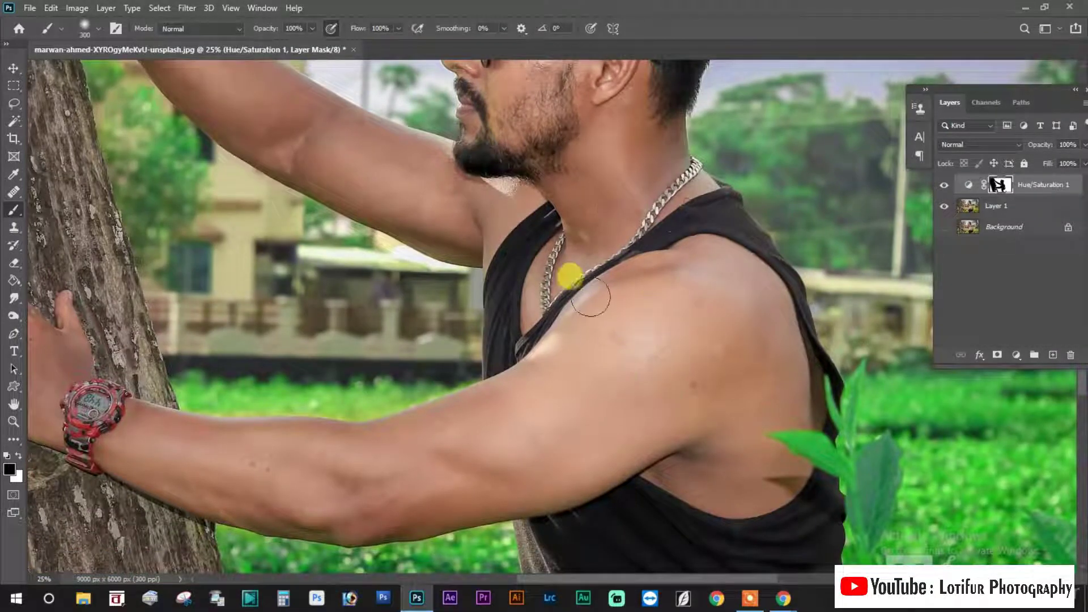
scroll(590, 296, down, 2)
scroll(590, 298, down, 1)
scroll(591, 298, up, 1)
scroll(590, 300, down, 1)
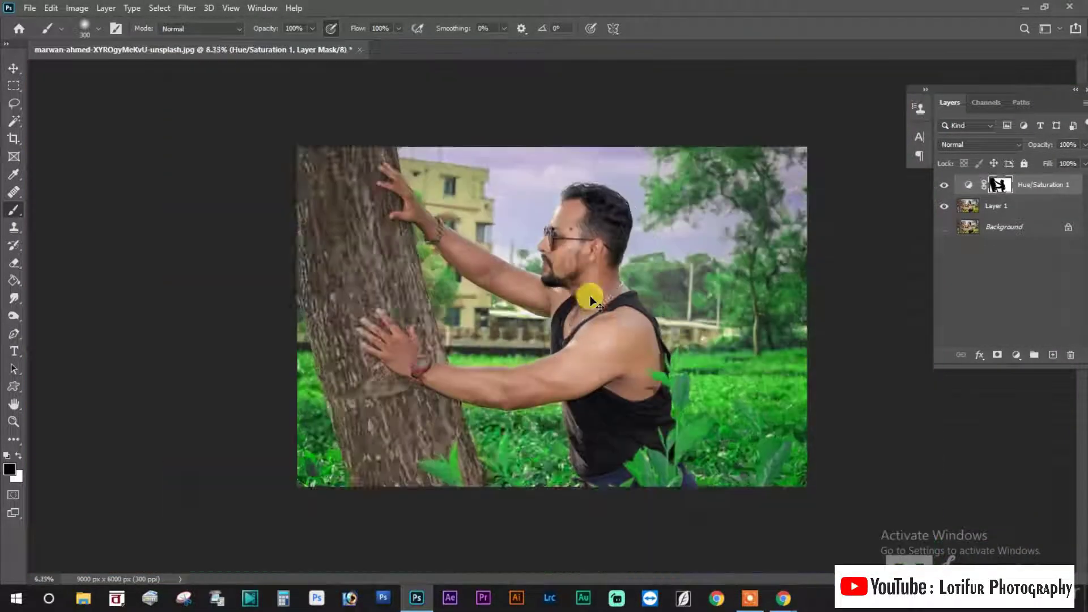
scroll(590, 300, down, 1)
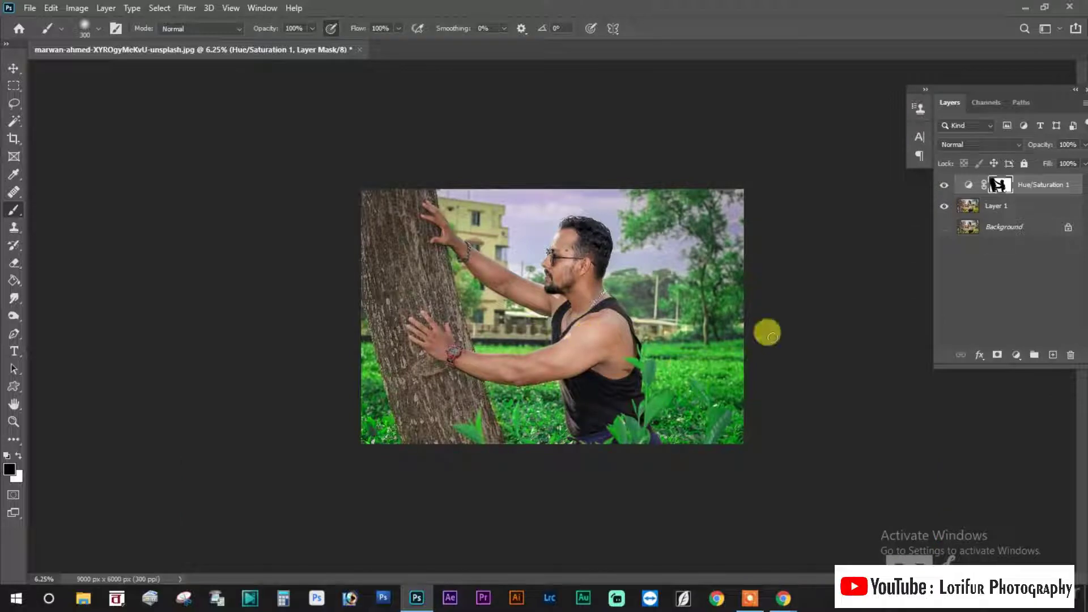
Merge the Hue/Saturation layer into Layer 1, duplicate it, and apply Camera Raw Filter to the copy
key(Delete)
scroll(552, 258, up, 2)
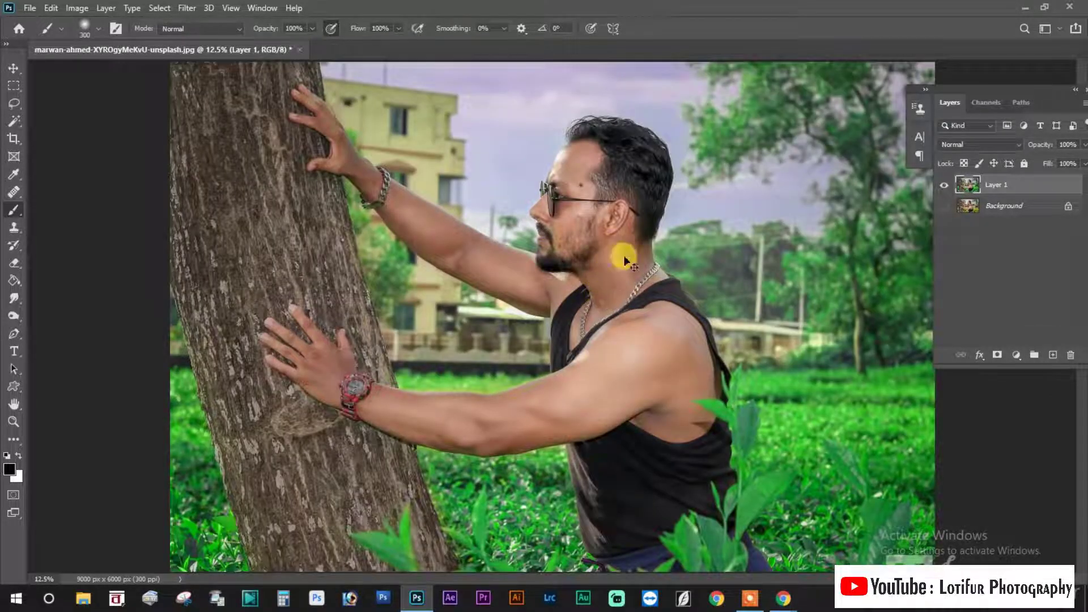
key(ctrl+j)
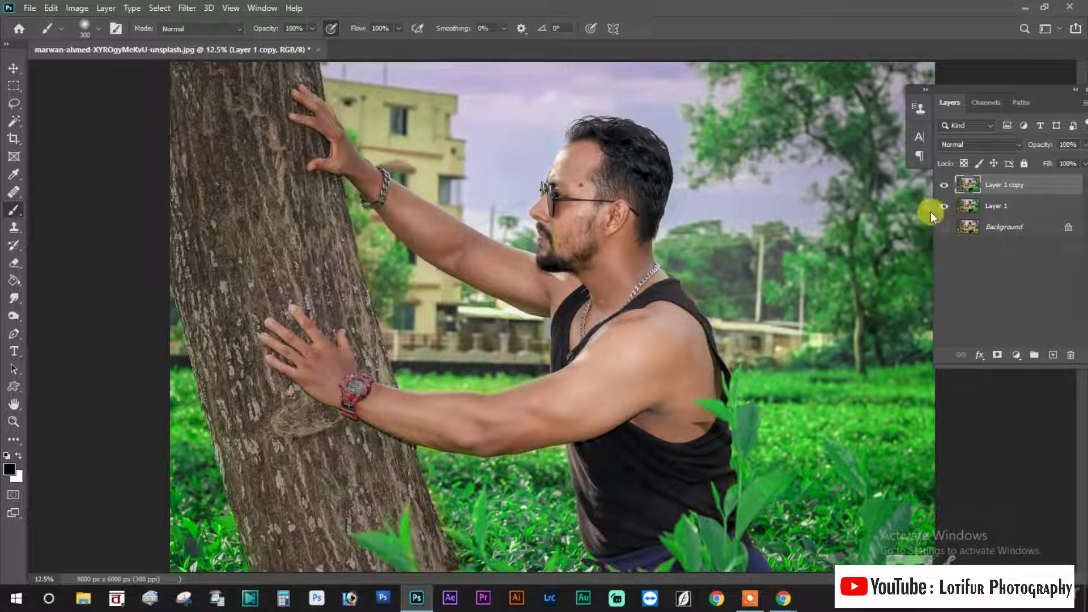
click(187, 8)
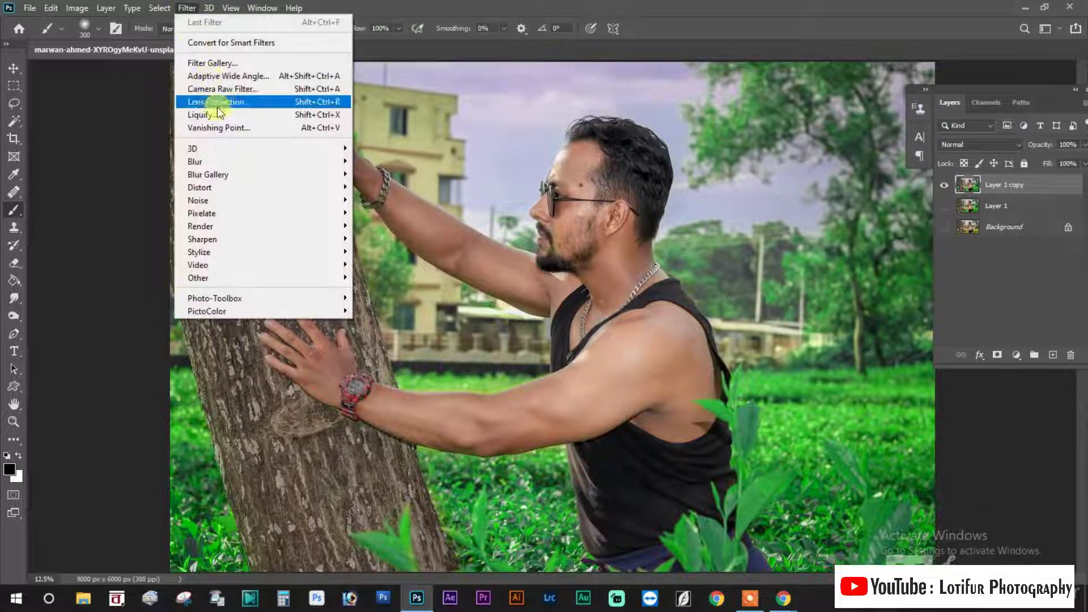
click(232, 87)
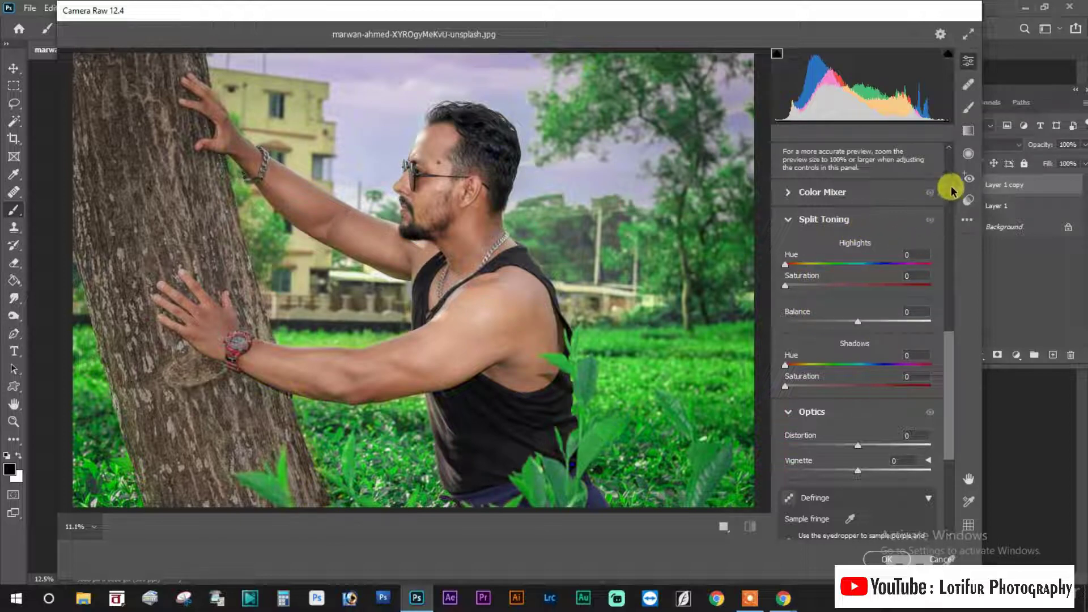
Set Color Mixer HSL hues: Yellows +45, Greens −9, Aquas −26, Blues −82, Purples −49, Magentas +64
click(843, 195)
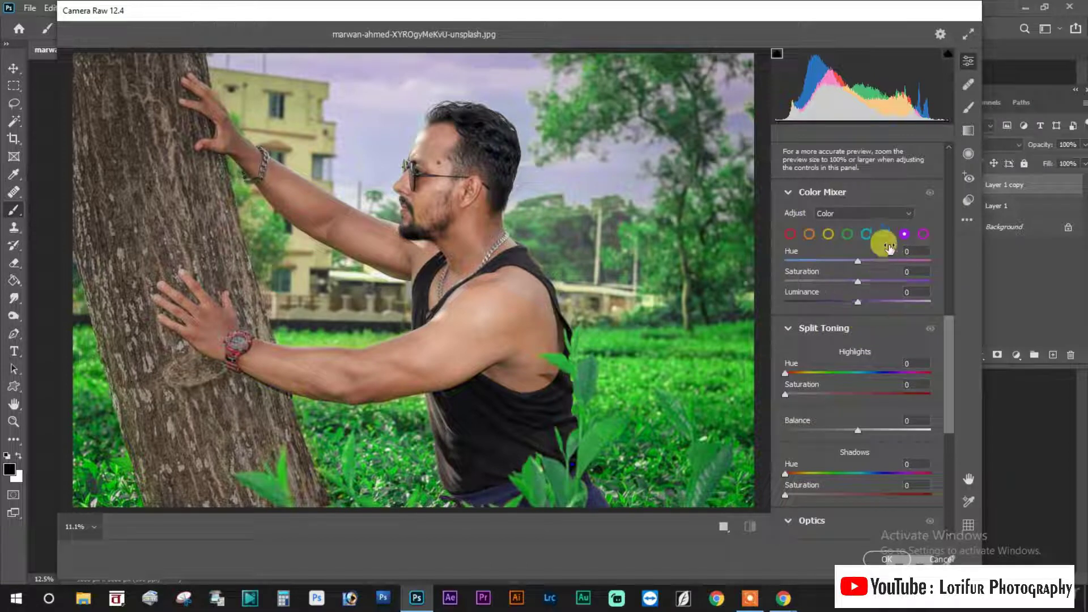
click(884, 213)
click(833, 227)
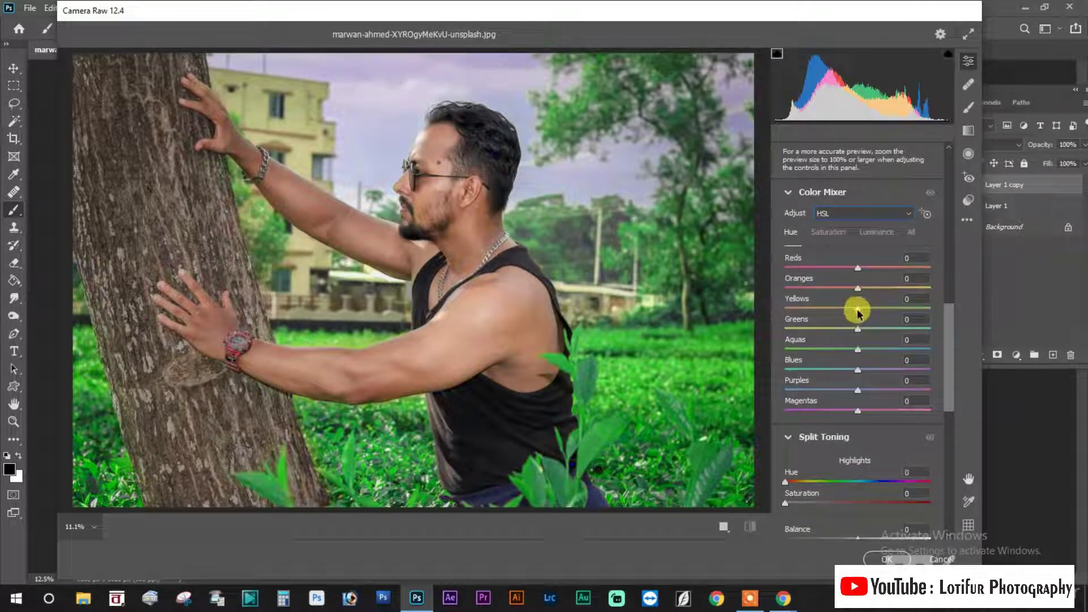
mouse_move(902, 308)
mouse_down()
mouse_move(818, 304)
mouse_move(888, 309)
mouse_up()
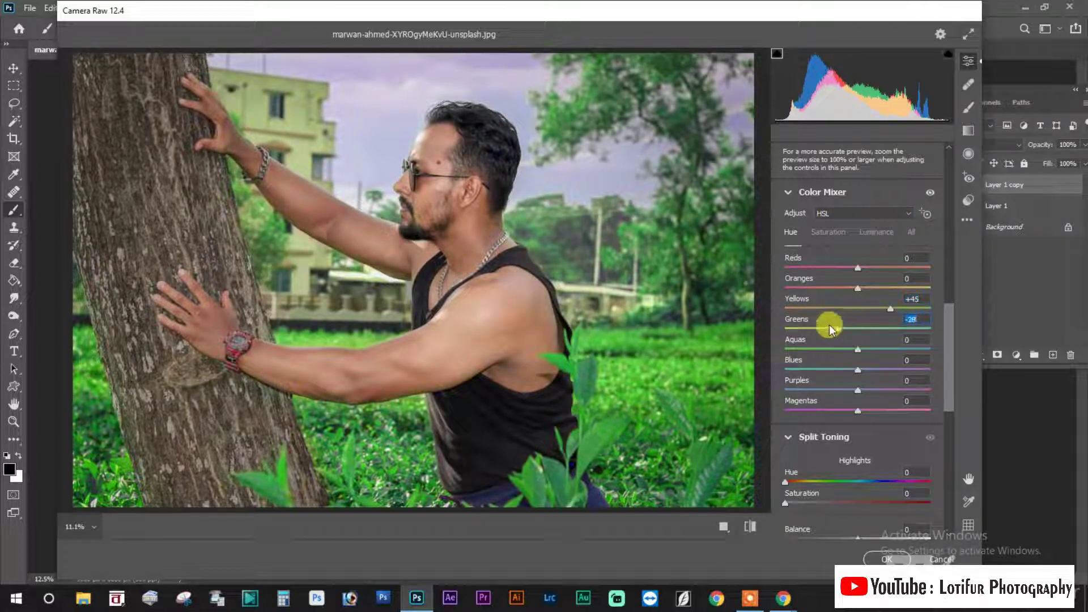
mouse_move(828, 325)
mouse_down()
mouse_move(813, 322)
mouse_move(877, 319)
mouse_move(801, 316)
mouse_move(883, 315)
mouse_move(850, 317)
mouse_up()
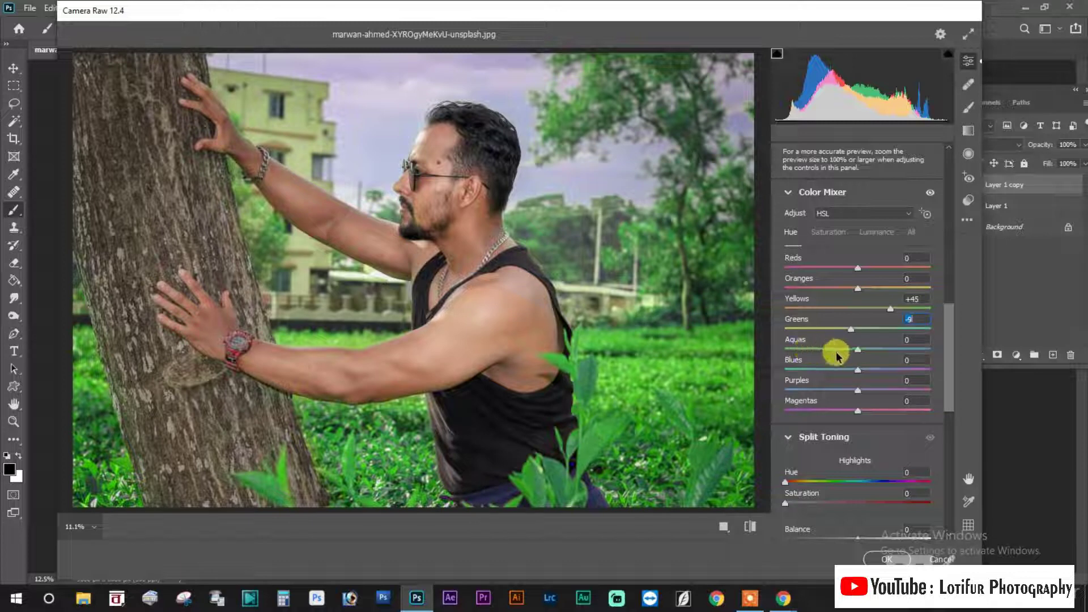
mouse_move(854, 356)
mouse_down()
mouse_move(836, 353)
mouse_move(875, 350)
mouse_up()
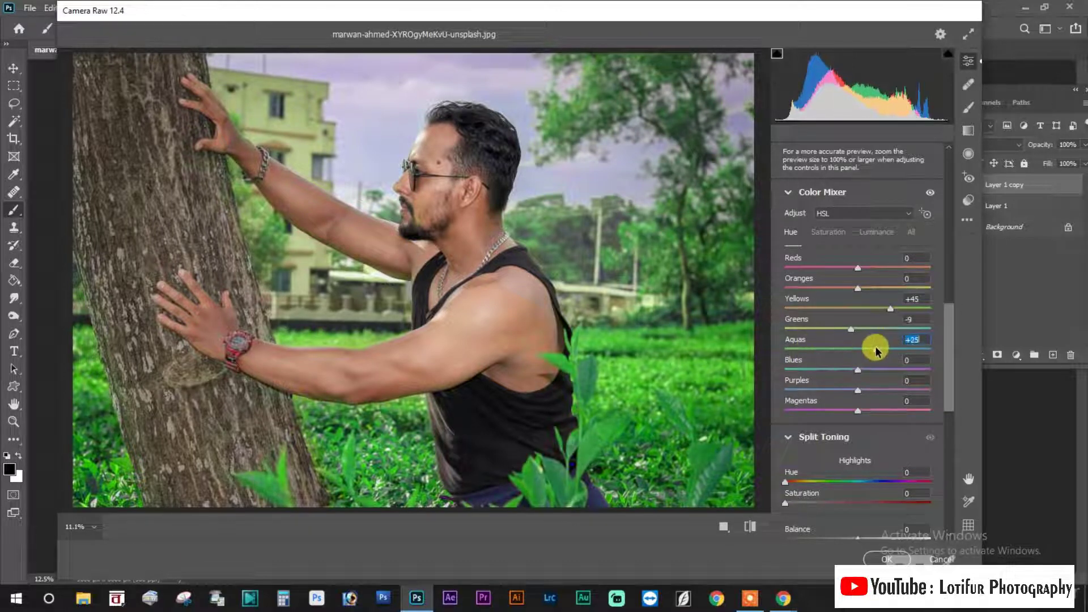
drag(795, 341, 900, 373)
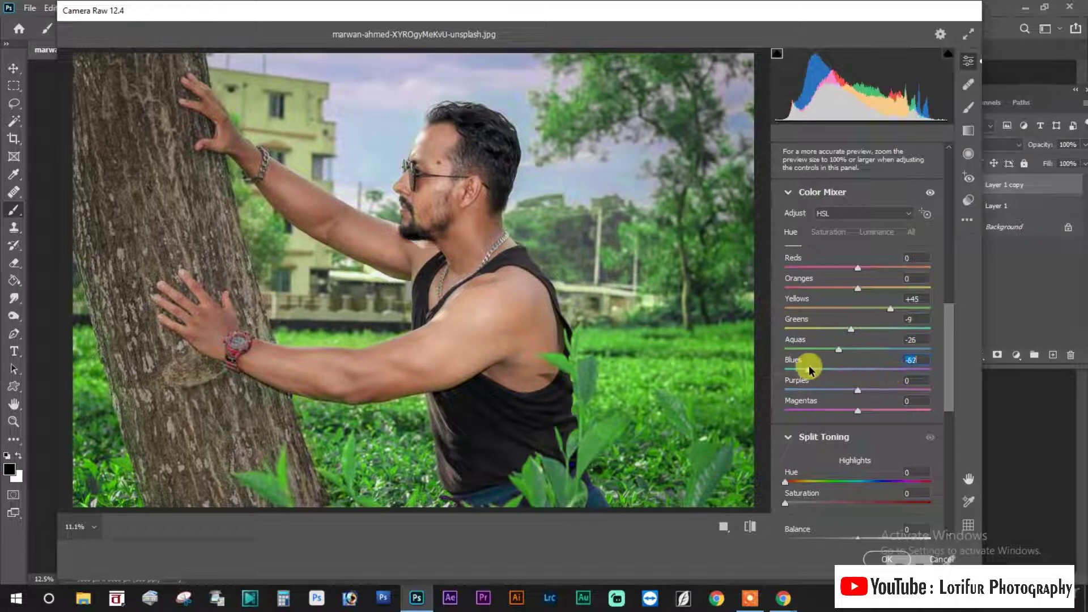
mouse_move(856, 390)
mouse_down()
mouse_move(802, 391)
mouse_move(883, 414)
mouse_up()
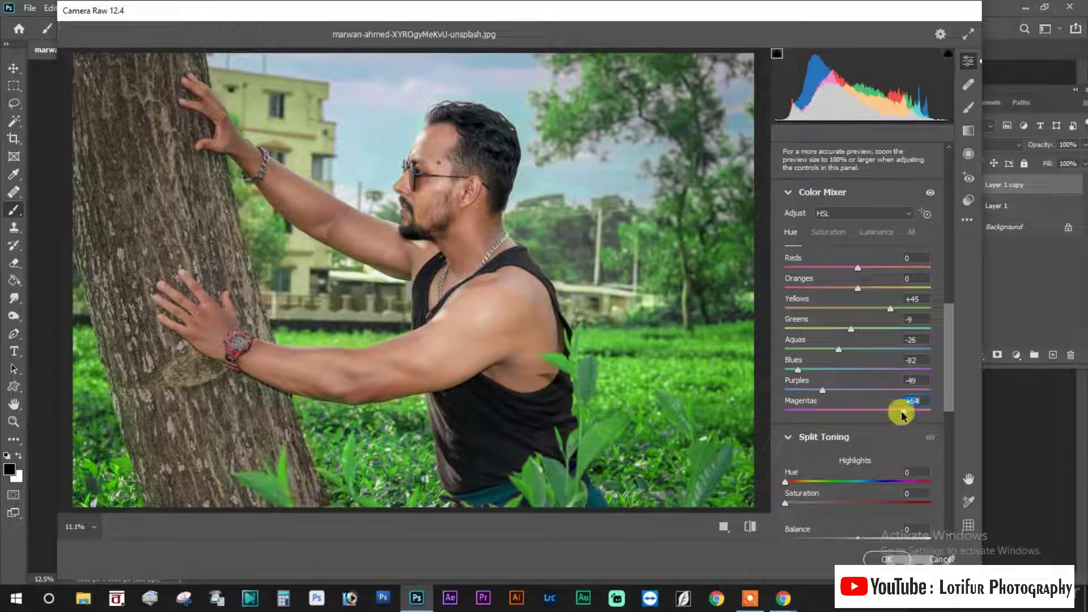
scroll(844, 391, down, 2)
scroll(844, 397, down, 1)
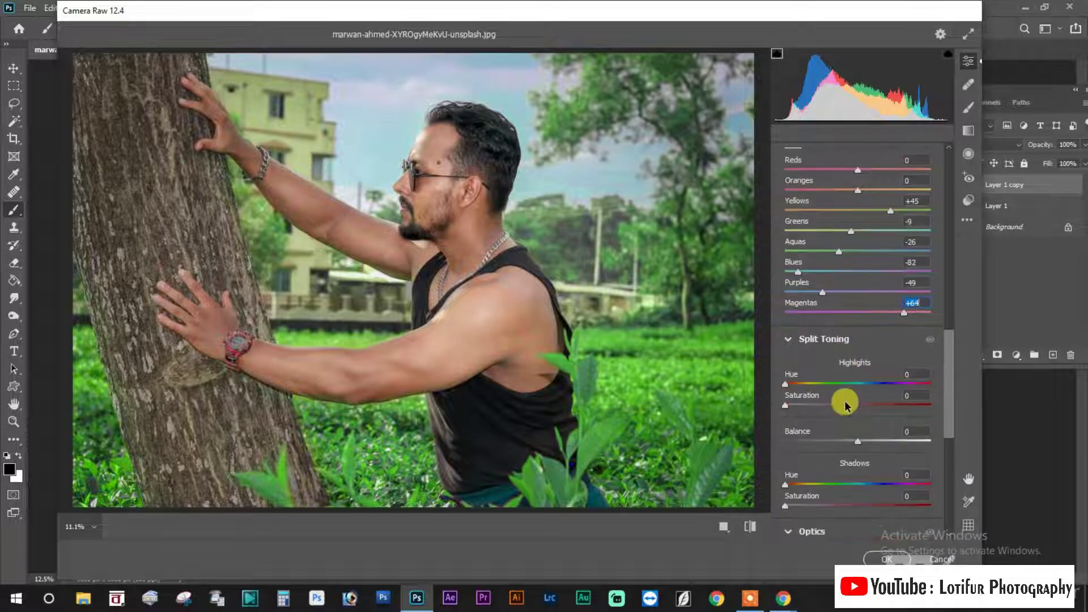
Keep lens Distortion at 0 and set the Optics vignette to -39
scroll(848, 417, down, 2)
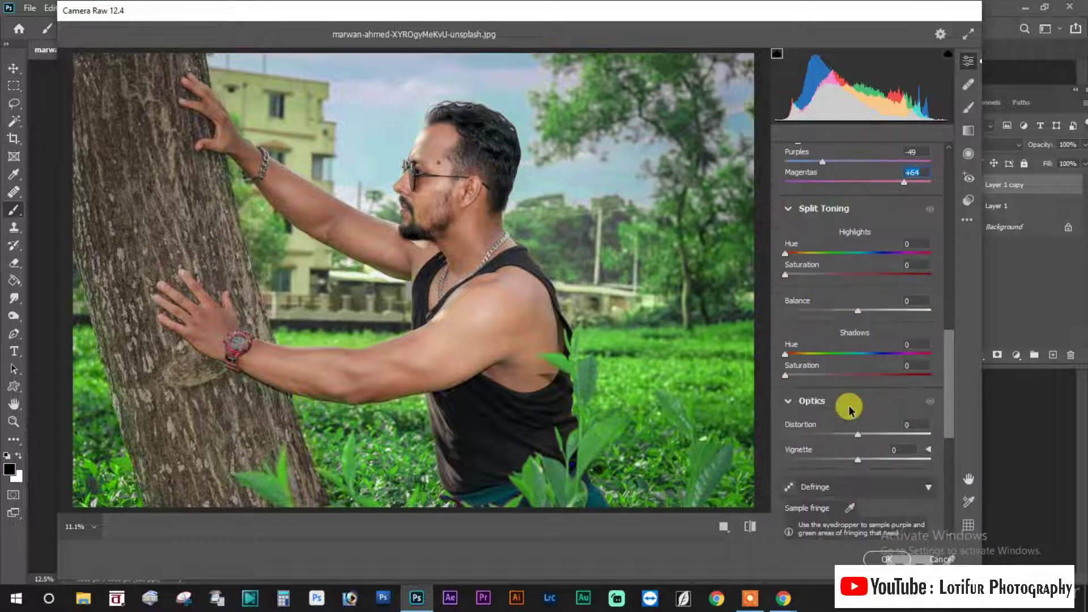
drag(855, 436, 855, 437)
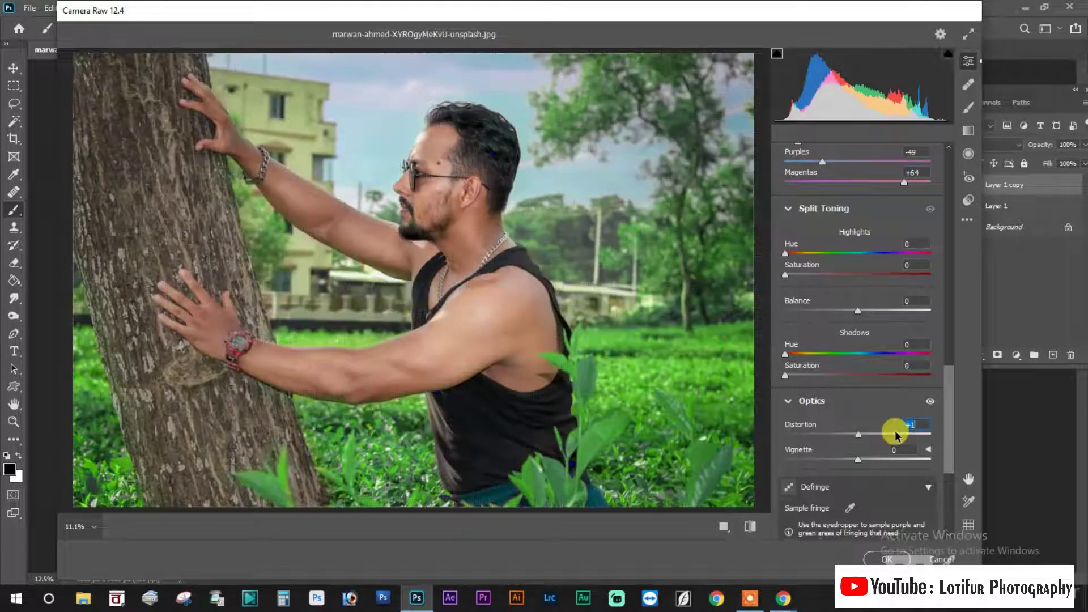
text(0)
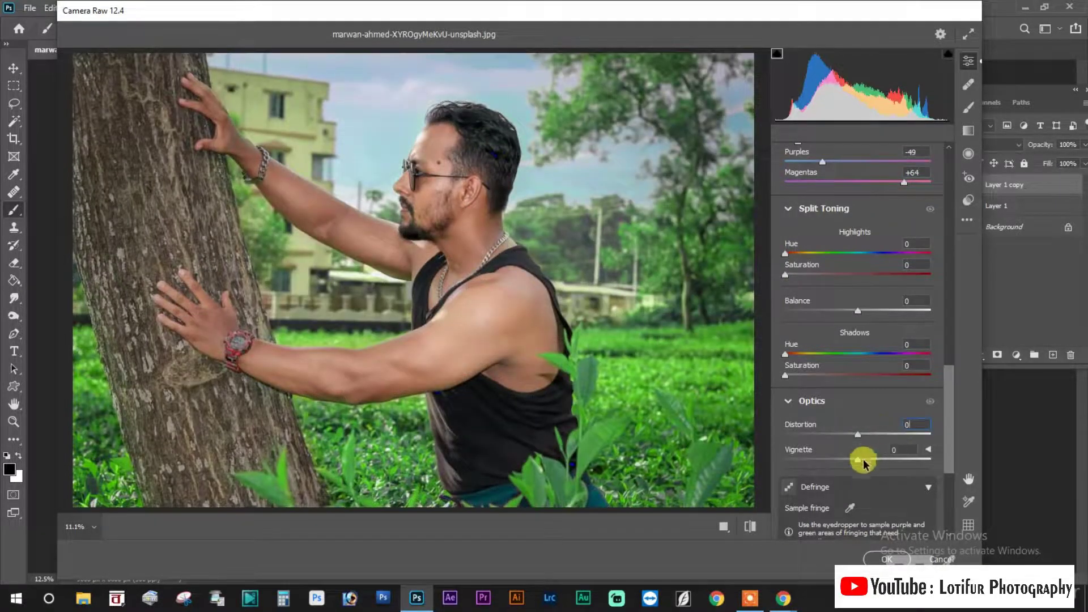
drag(858, 462, 832, 462)
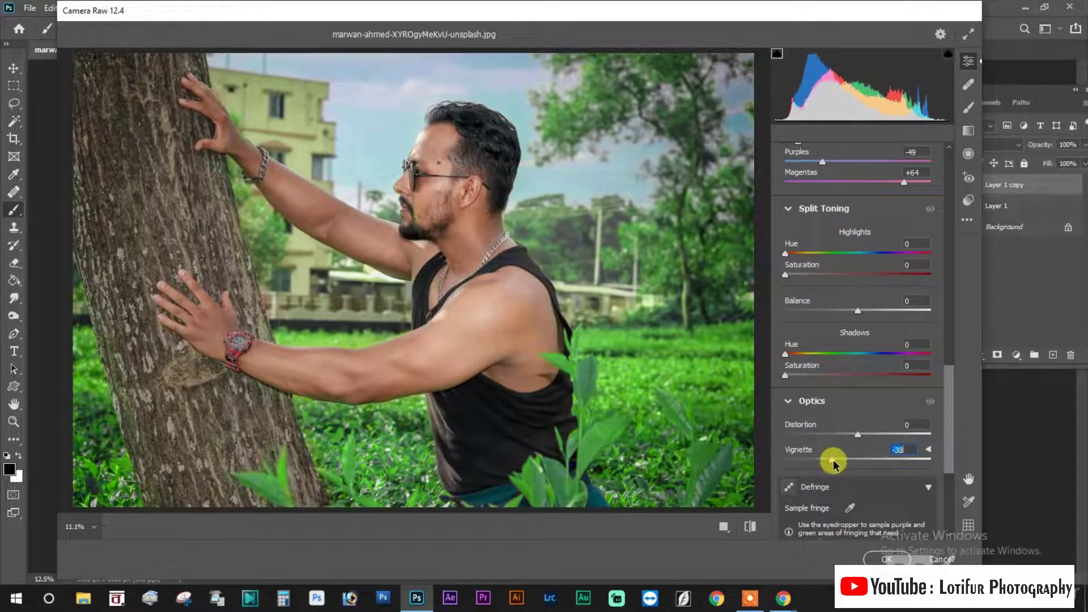
Expand Effects and try the Defringe sliders, leaving their amounts at 0
scroll(869, 452, down, 1)
scroll(884, 450, down, 3)
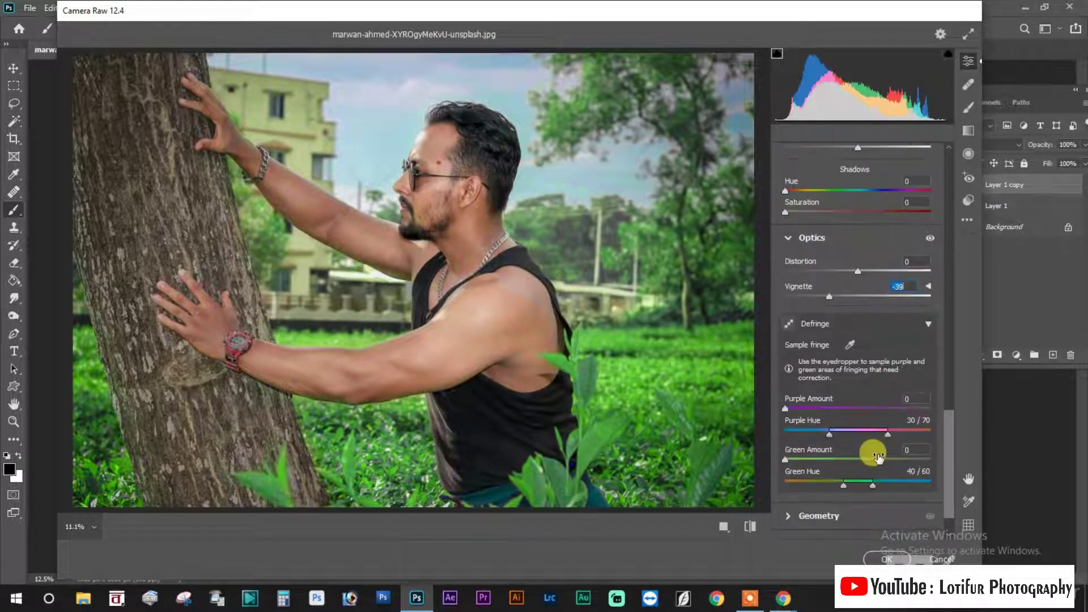
scroll(858, 487, down, 1)
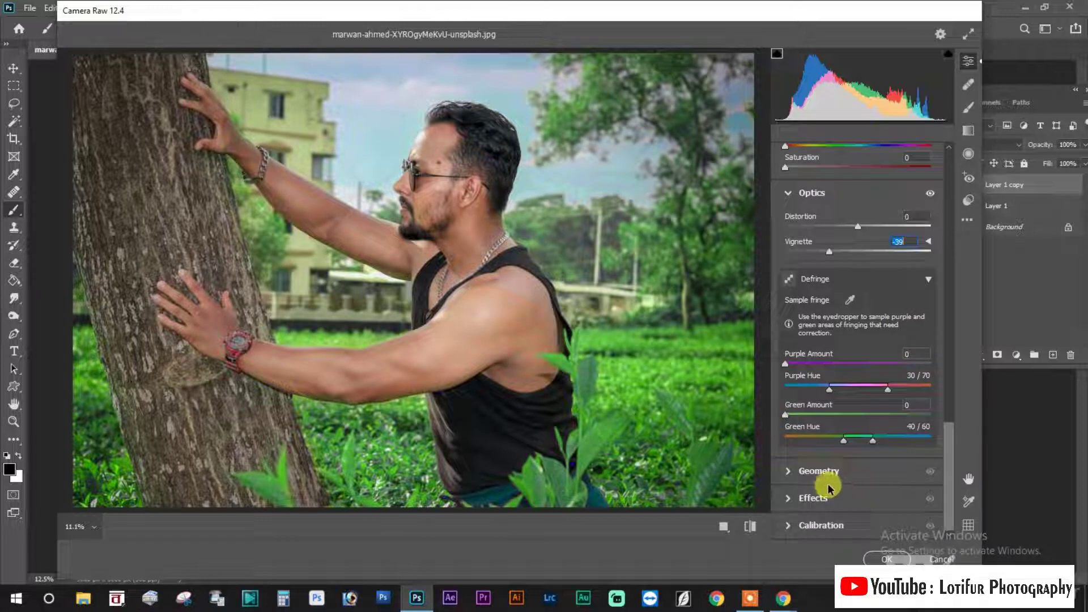
click(816, 498)
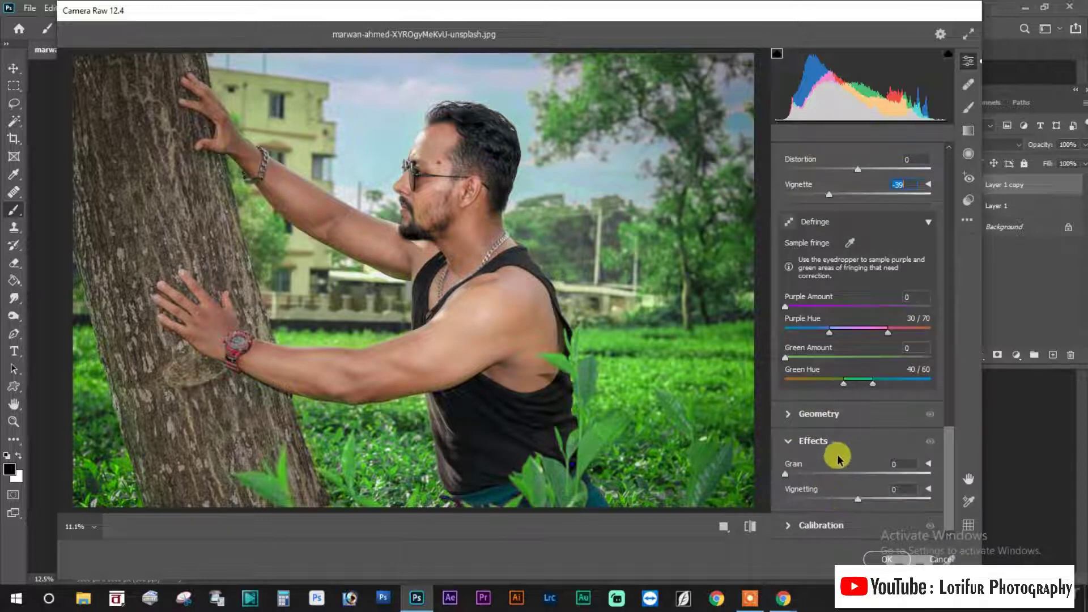
mouse_move(786, 362)
mouse_down()
mouse_move(856, 365)
mouse_move(767, 356)
mouse_up()
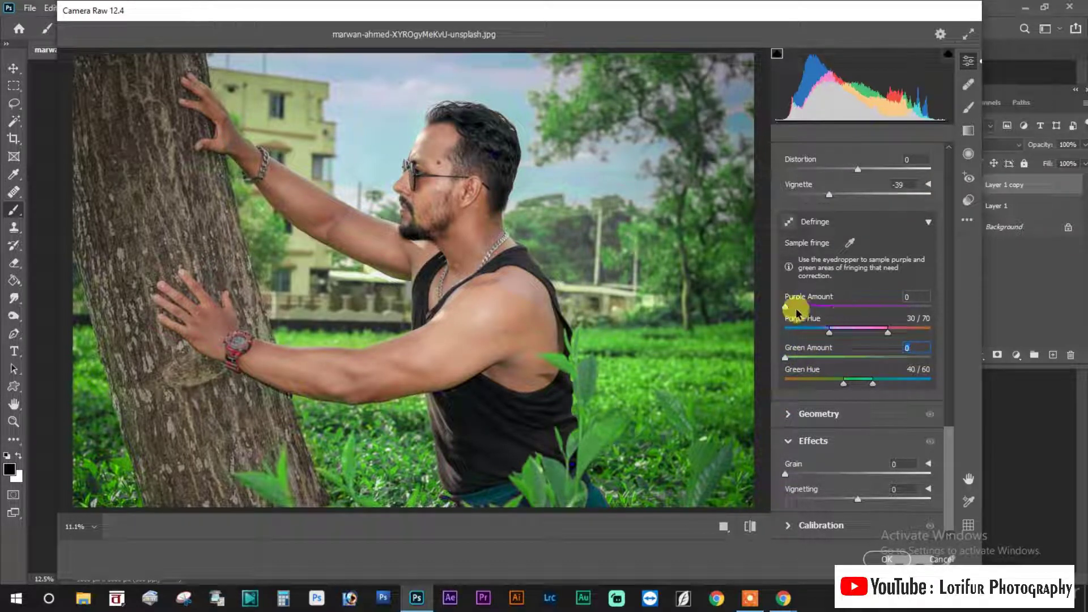
drag(788, 307, 784, 307)
scroll(793, 301, up, 3)
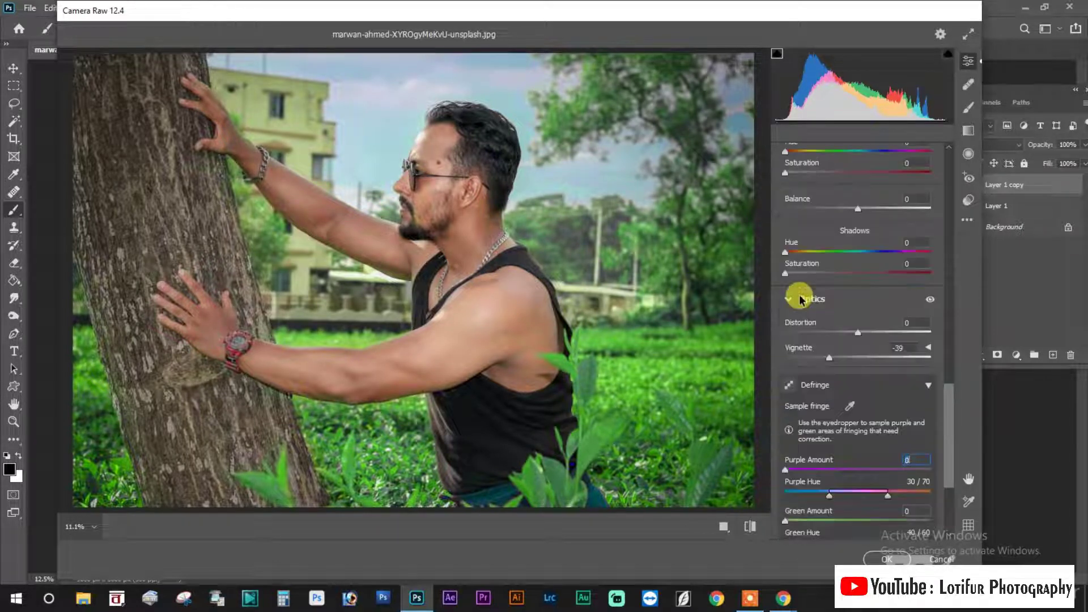
scroll(802, 296, up, 5)
scroll(801, 296, up, 5)
scroll(810, 300, up, 3)
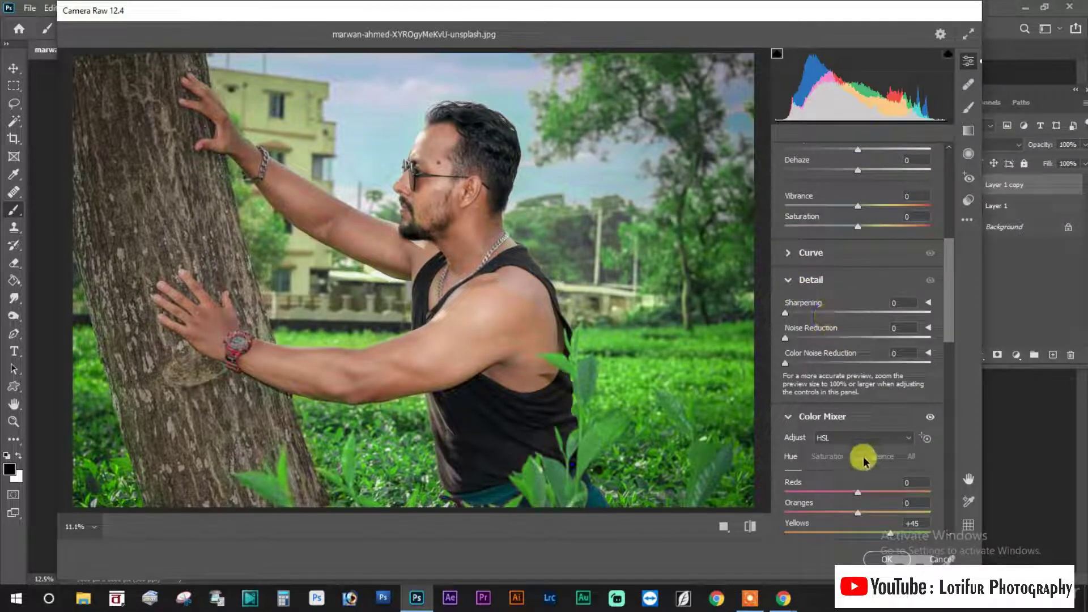
Set Vibrance +35, Saturation +13, Highlights -5, Whites +21 and Contrast +4 in Camera Raw's Basic panel
scroll(857, 445, up, 3)
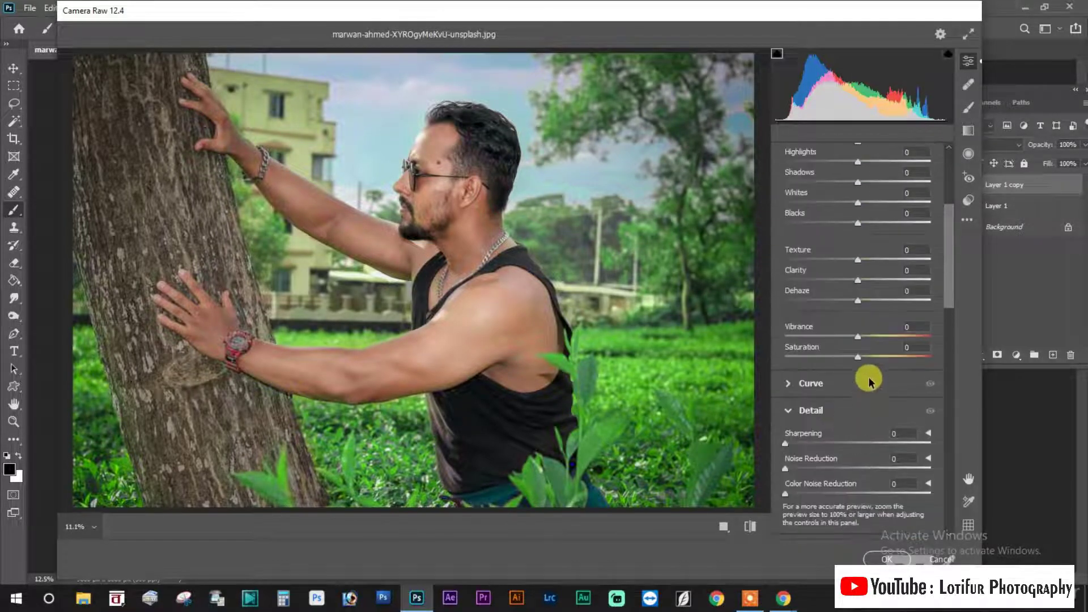
mouse_move(858, 335)
mouse_down()
mouse_move(887, 341)
mouse_move(883, 354)
mouse_up()
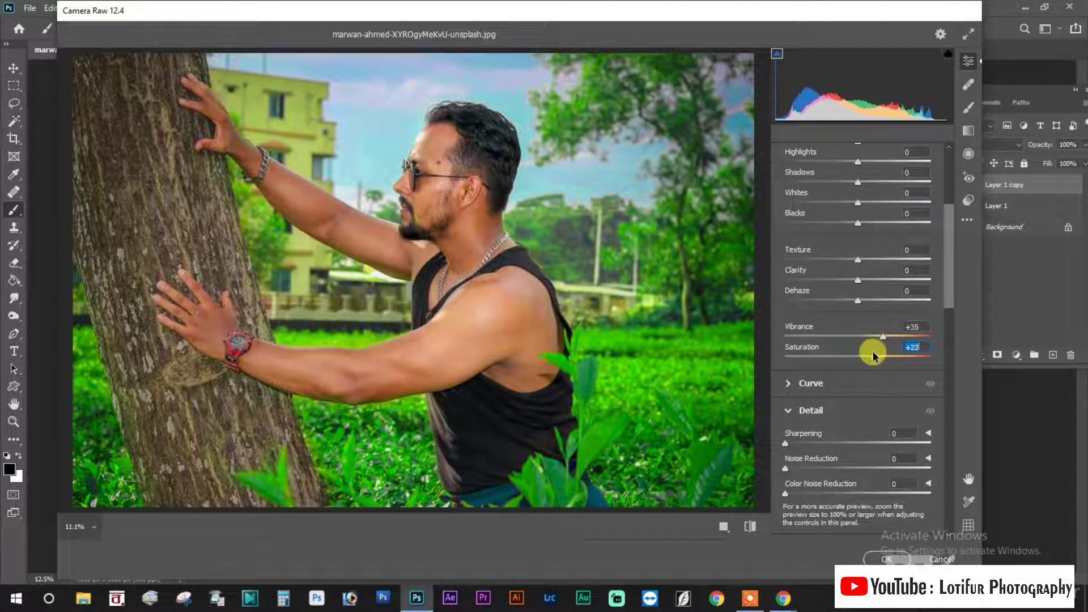
drag(873, 355, 865, 349)
scroll(886, 281, up, 2)
mouse_move(858, 227)
mouse_down()
mouse_move(878, 228)
mouse_move(828, 211)
mouse_move(861, 211)
mouse_up()
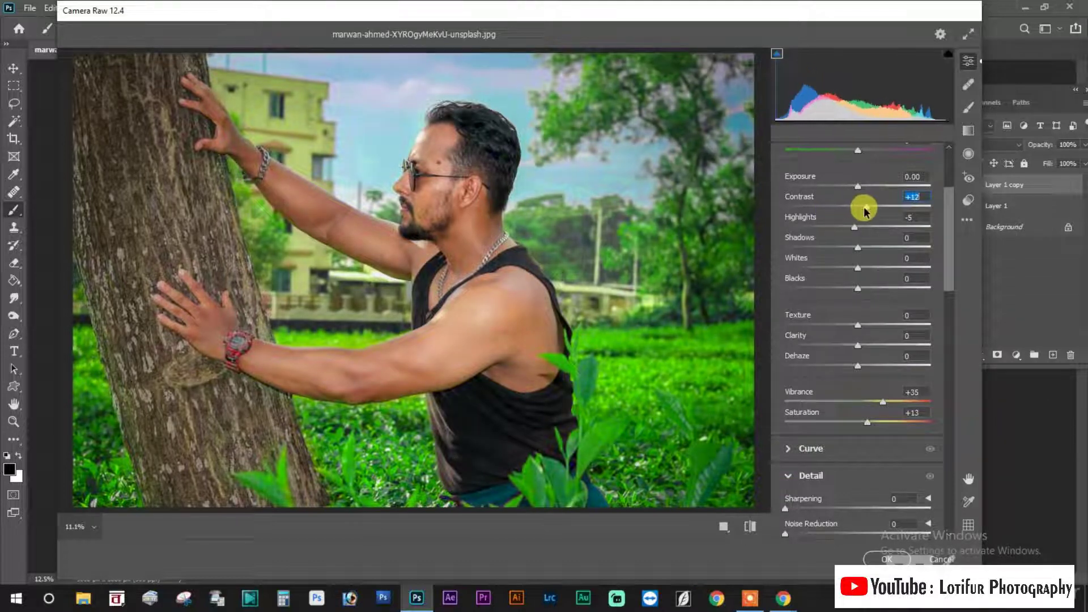
mouse_move(857, 266)
mouse_down()
mouse_move(891, 276)
mouse_move(872, 273)
mouse_up()
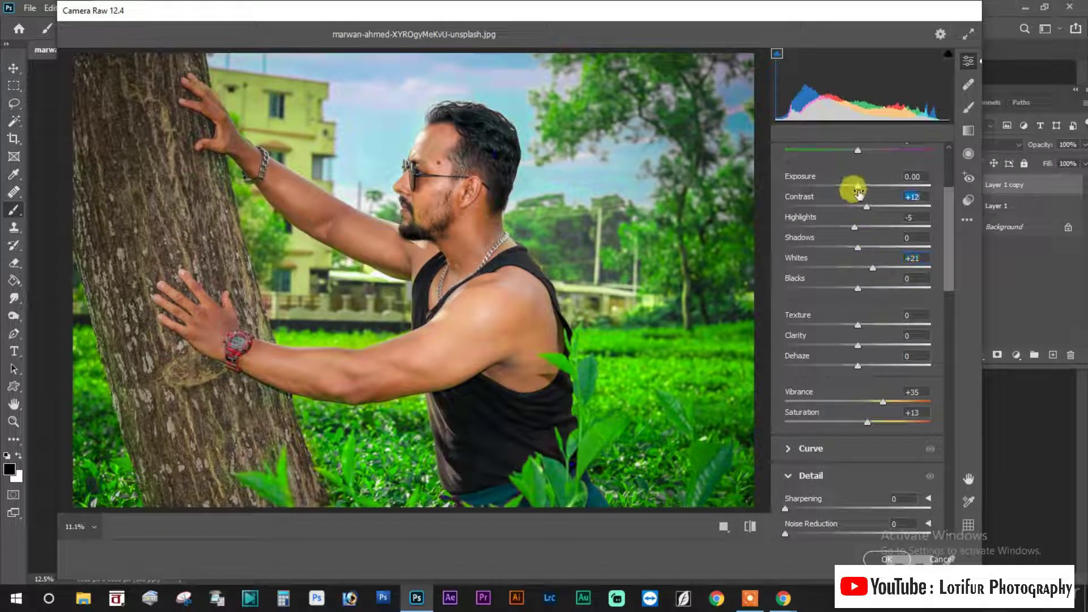
mouse_move(858, 193)
mouse_down()
mouse_move(843, 190)
mouse_move(872, 190)
mouse_move(841, 194)
mouse_move(850, 194)
mouse_up()
scroll(852, 199, up, 3)
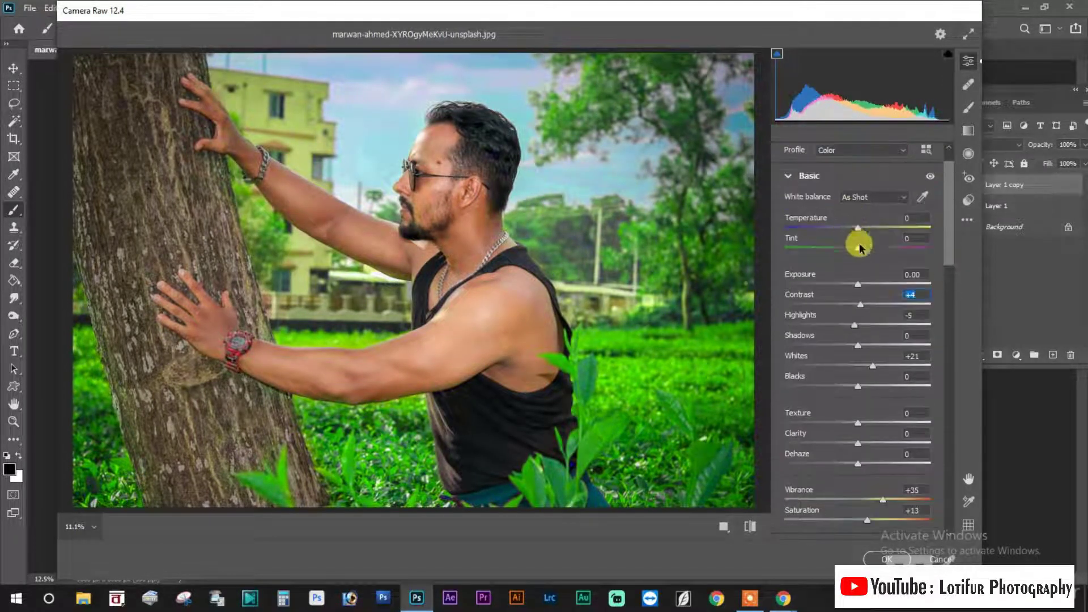
Shift Tint to +43 with Temperature -2, then apply the Camera Raw Filter to Layer 1 copy
mouse_move(858, 248)
mouse_down()
mouse_move(908, 248)
mouse_move(833, 226)
mouse_move(881, 226)
mouse_move(854, 231)
mouse_up()
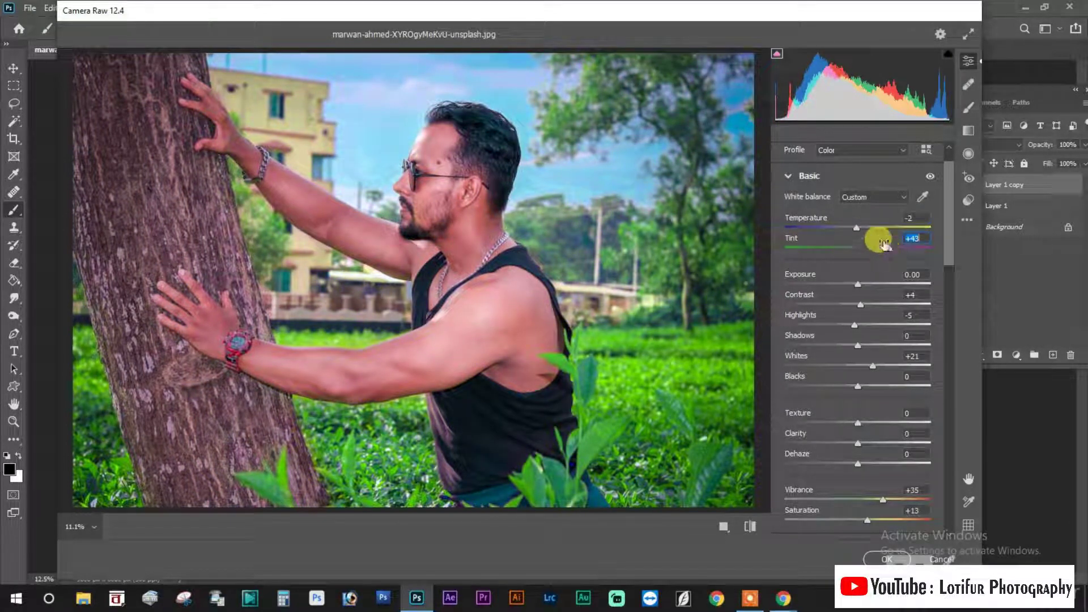
scroll(872, 207, up, 2)
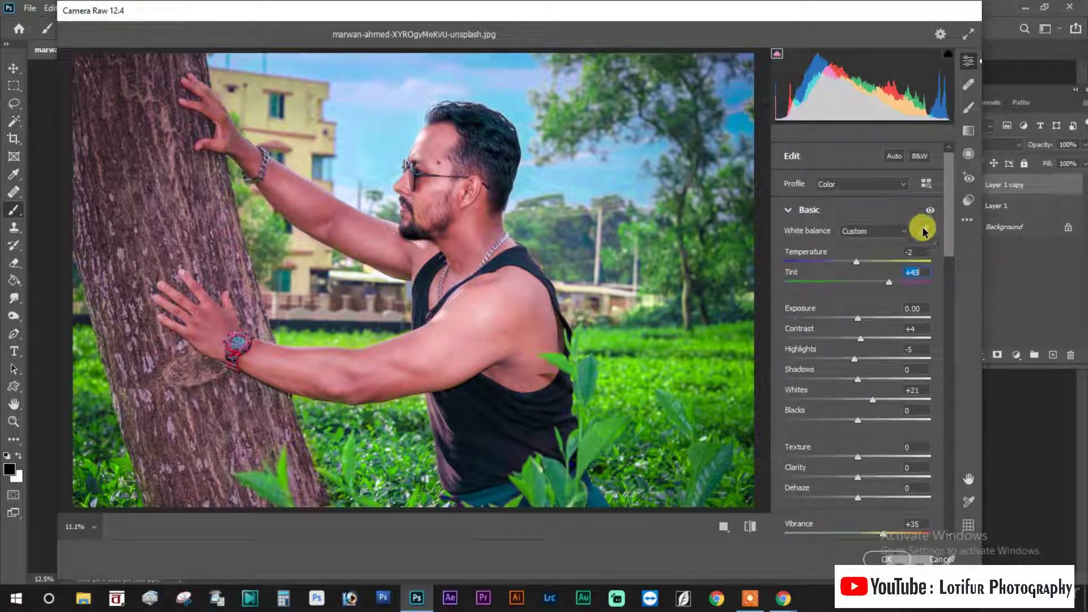
click(968, 153)
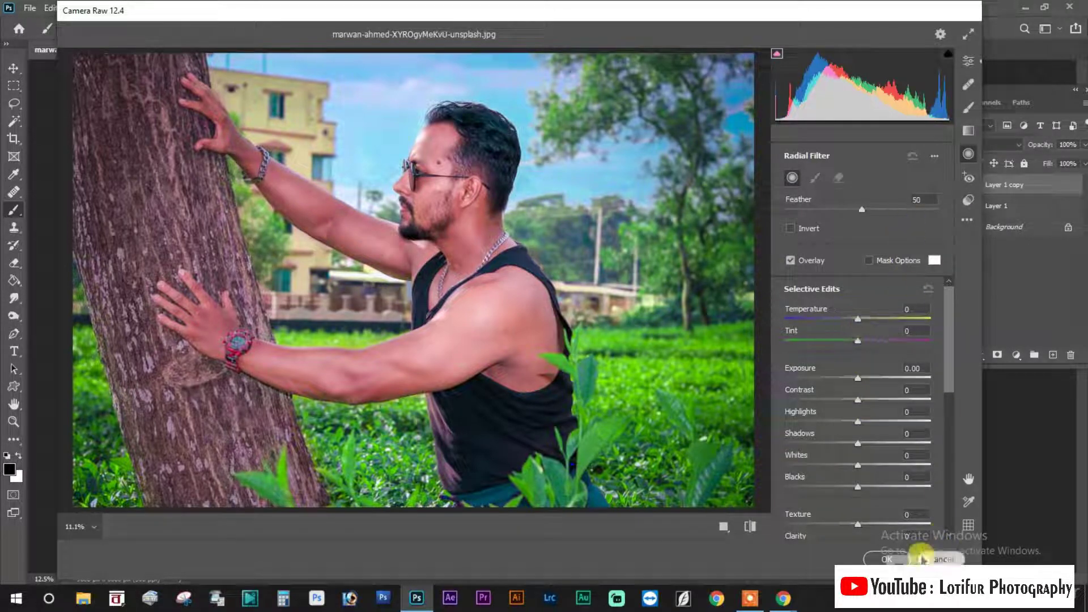
click(887, 559)
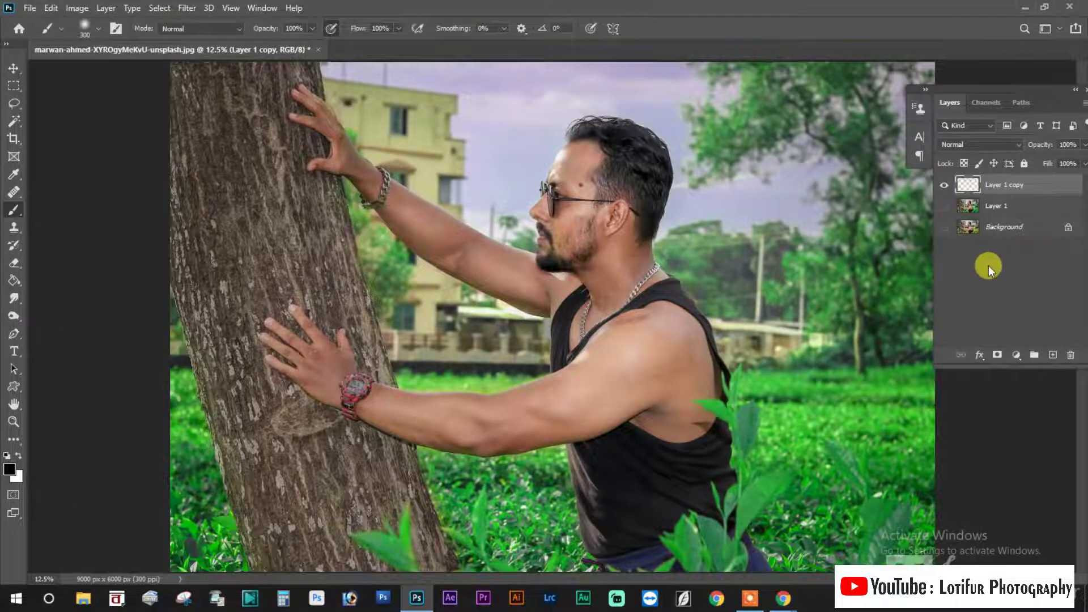
Add a layer mask to Layer 1 copy, undo a trial arm stroke, and delete the mask
click(996, 354)
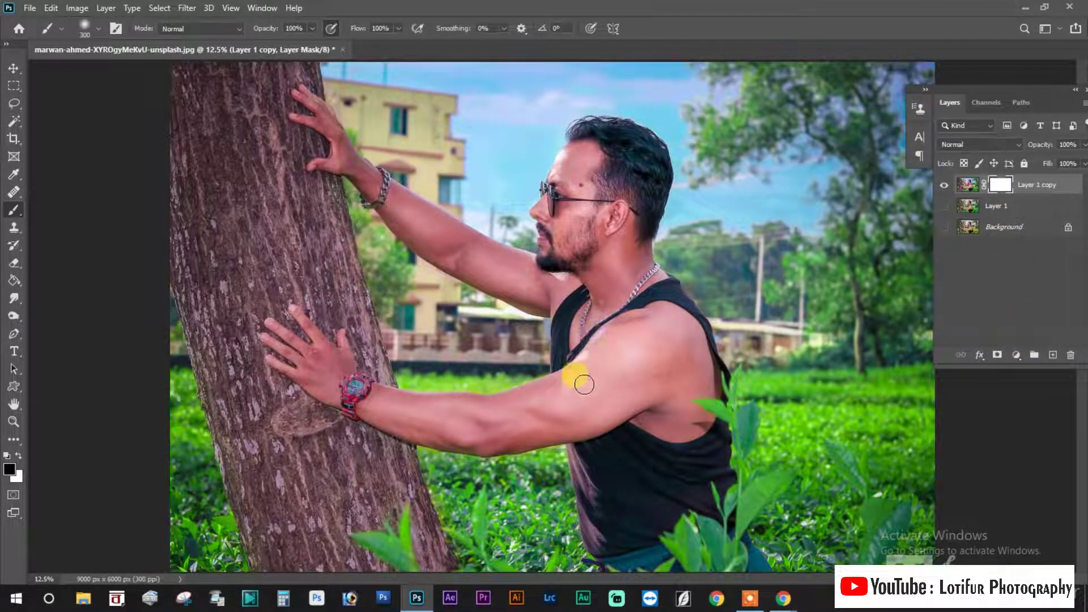
mouse_move(584, 384)
mouse_down()
mouse_move(529, 401)
mouse_move(563, 389)
mouse_up()
key(ctrl+z)
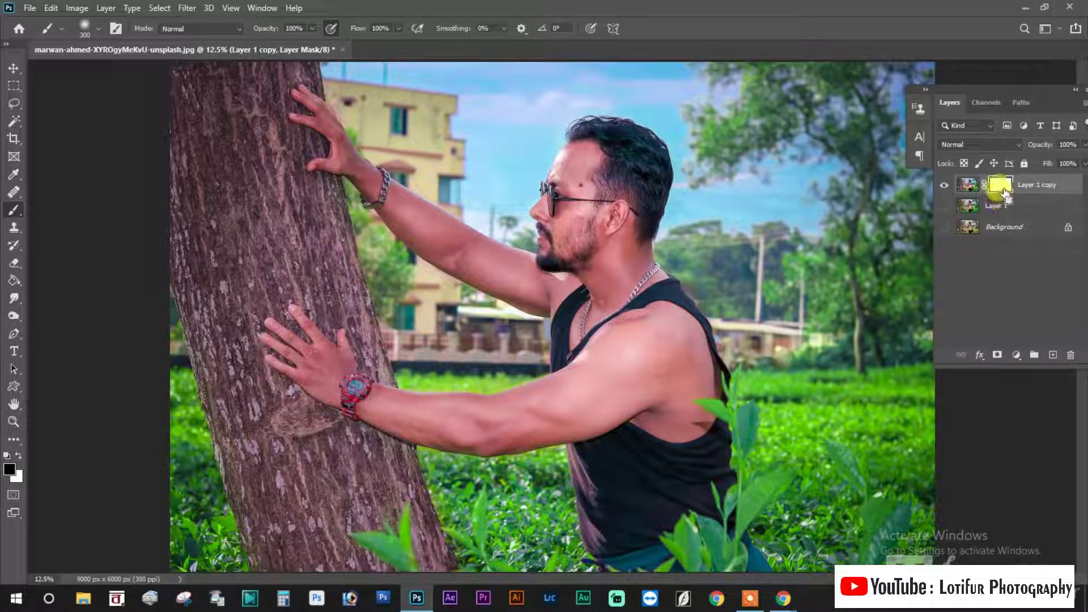
drag(1004, 192, 970, 205)
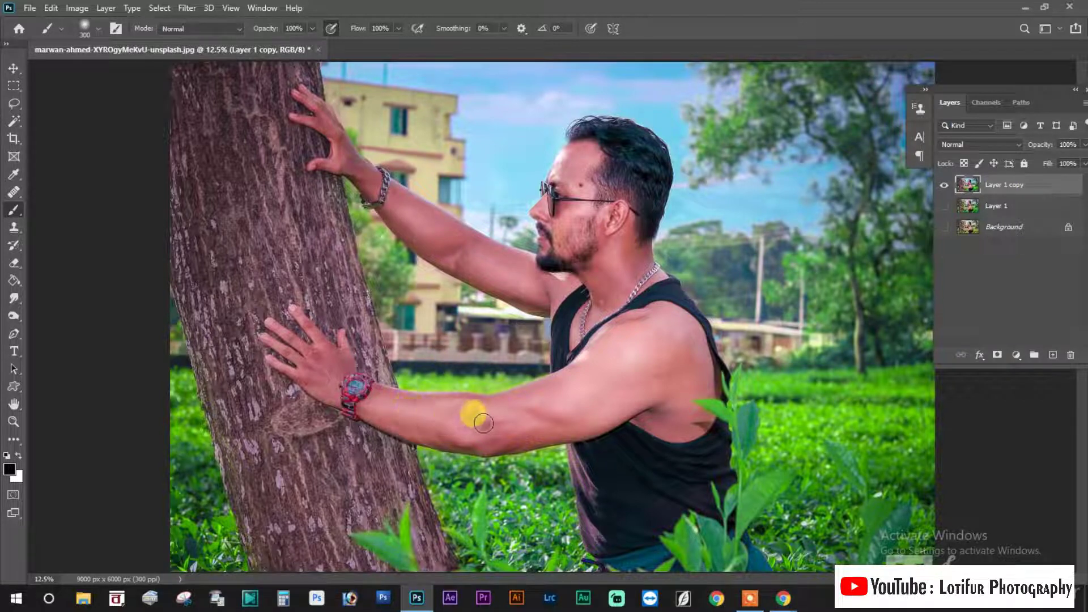
Undo a test forearm stroke and switch to the Eraser, shrinking it to 600
drag(366, 400, 436, 423)
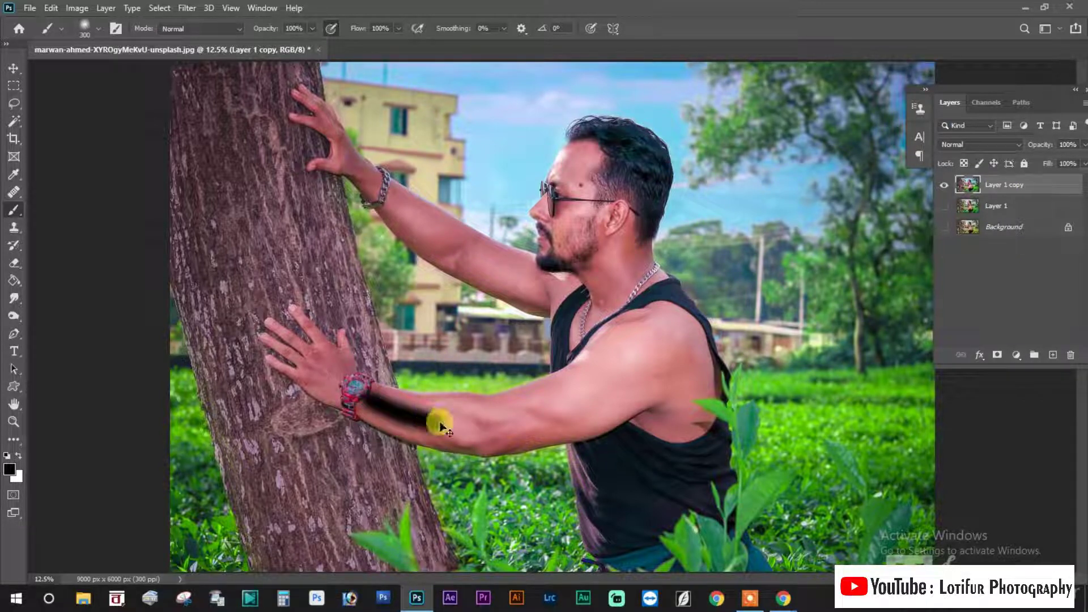
key(ctrl+z)
key(e)
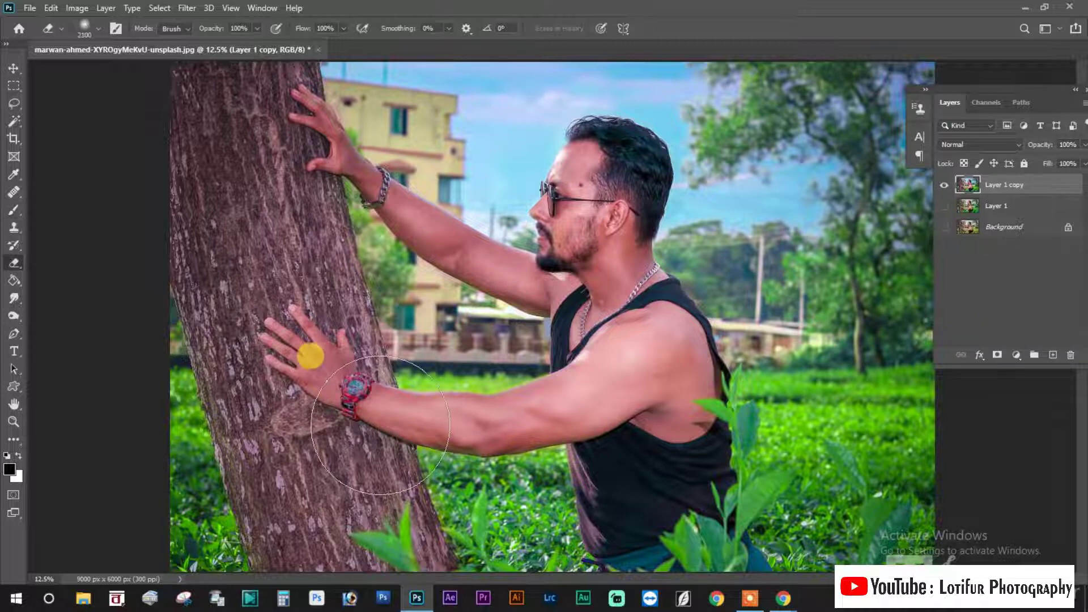
key(bracketleft)
key(bracketleft)
key(bracketleft)
key(bracketleft)
key(bracketleft)
key(bracketleft)
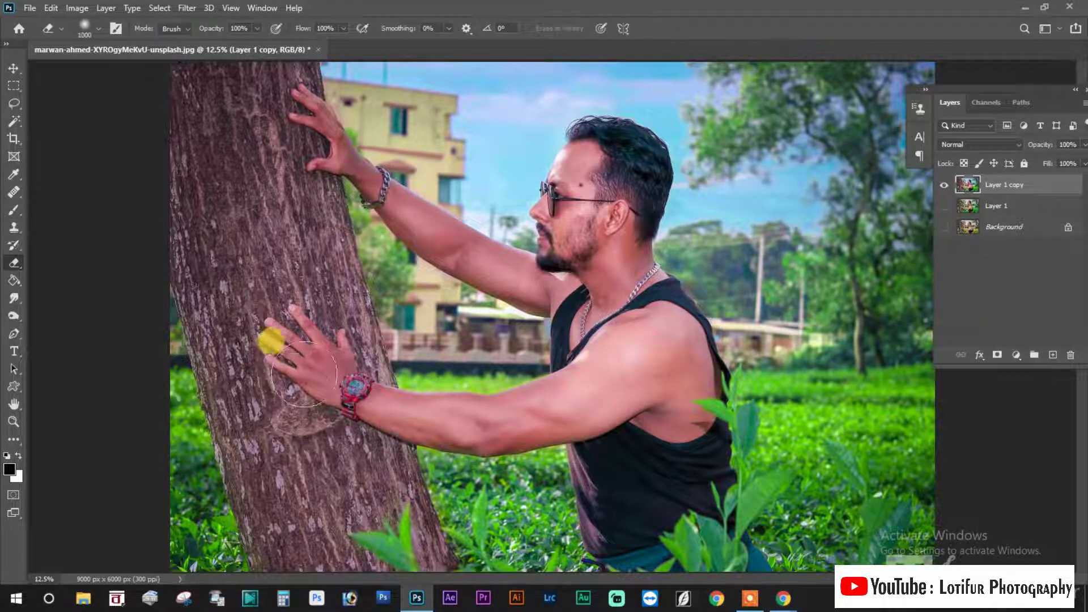
key(bracketleft)
key(bracketleft)
key(bracketleft)
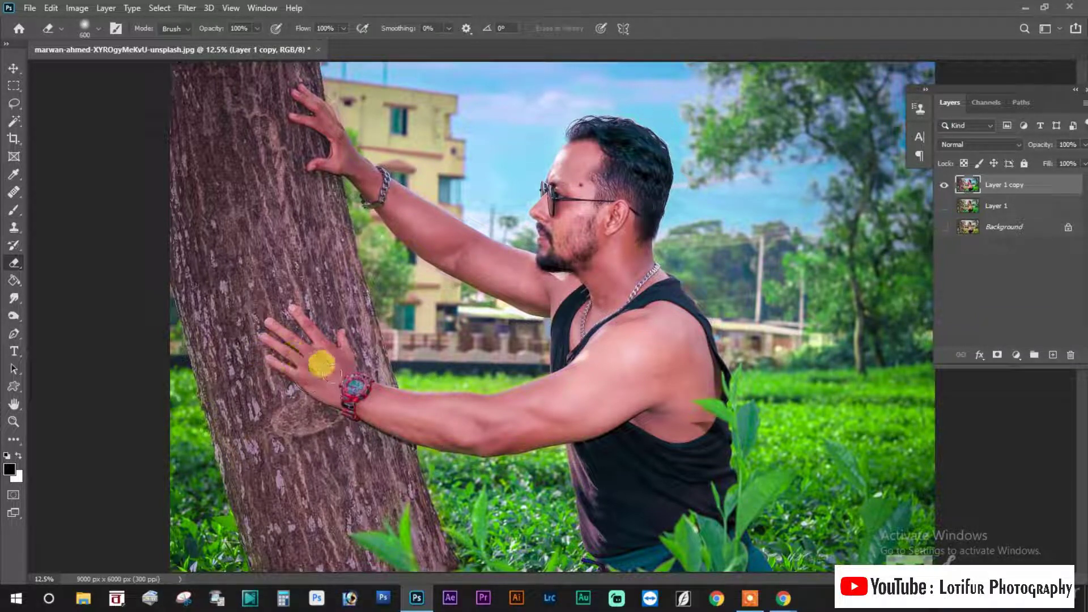
Add a Hue/Saturation adjustment layer, desaturating the Reds and shifting their hue to +22
click(1016, 354)
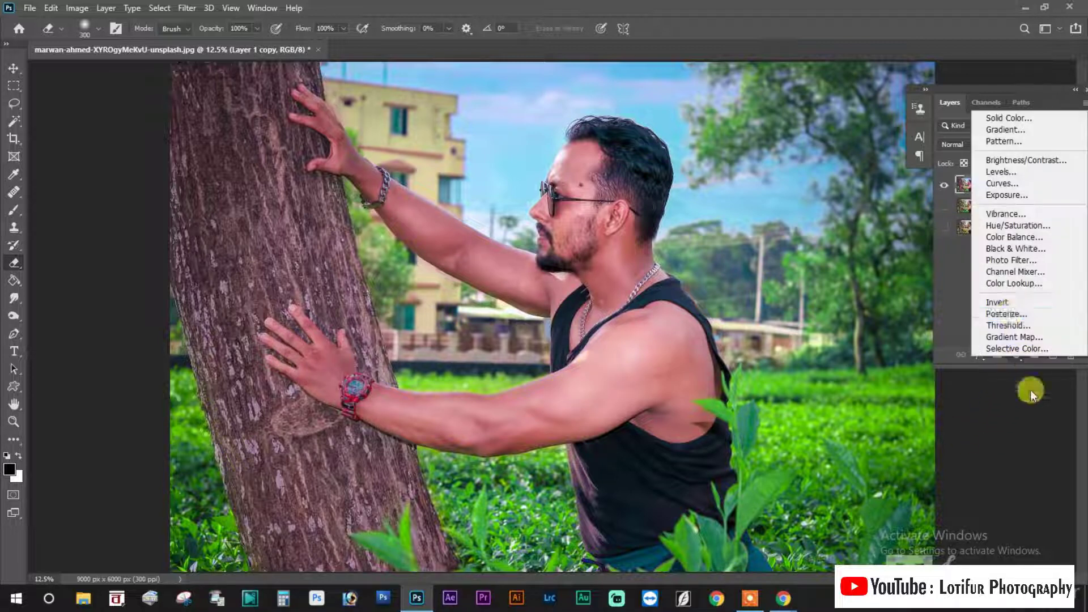
click(1005, 220)
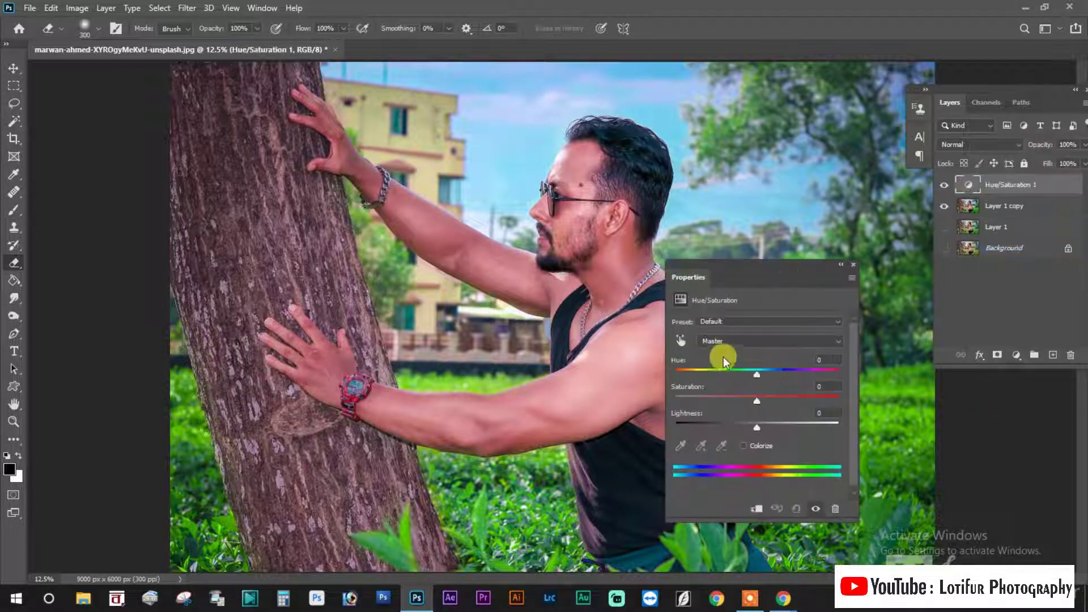
click(719, 339)
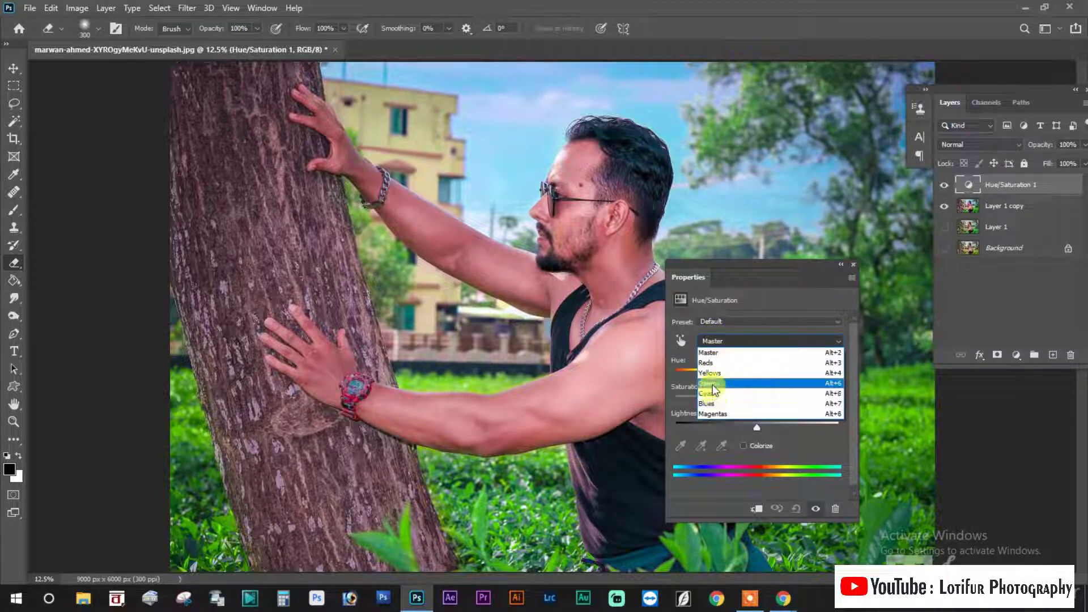
click(709, 362)
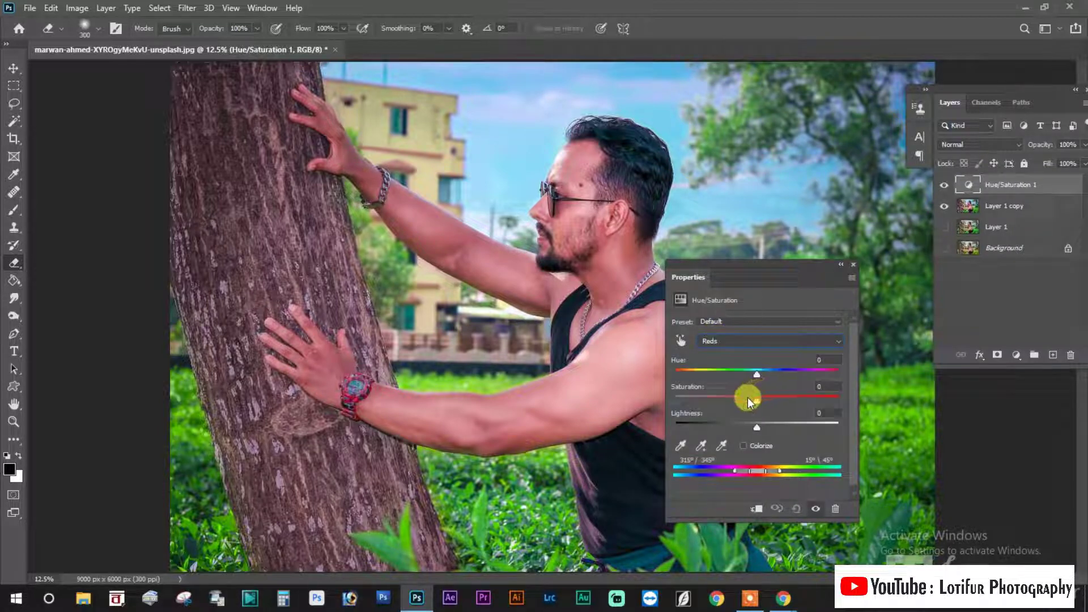
drag(748, 398, 735, 398)
drag(760, 373, 770, 373)
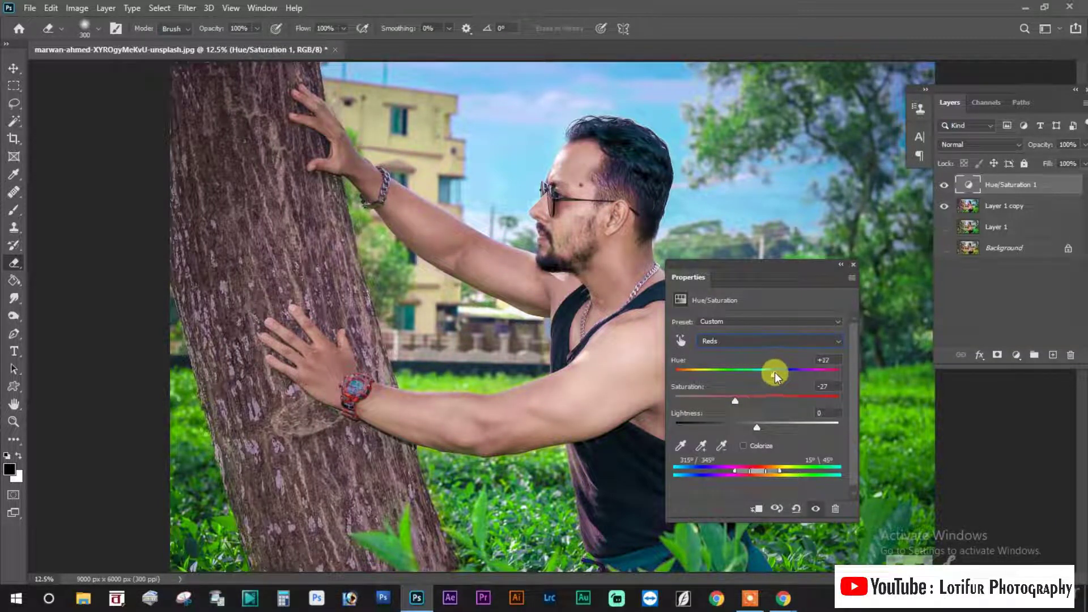
drag(774, 372, 776, 373)
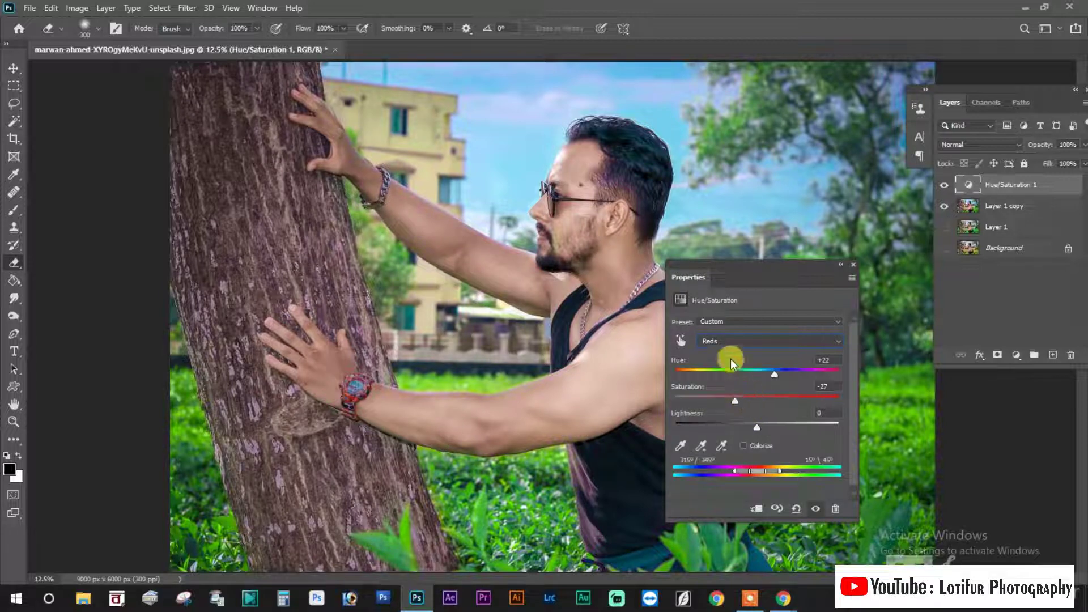
Shift the hue of the Blues and Cyans ranges
click(726, 341)
click(713, 403)
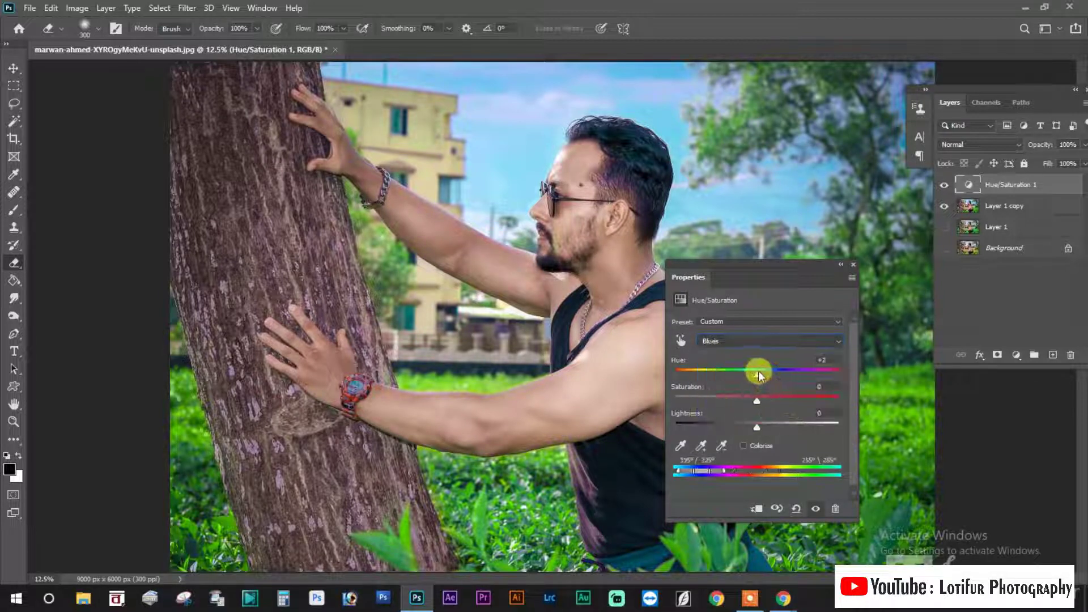
mouse_move(758, 372)
mouse_down()
mouse_move(726, 392)
mouse_move(759, 429)
mouse_up()
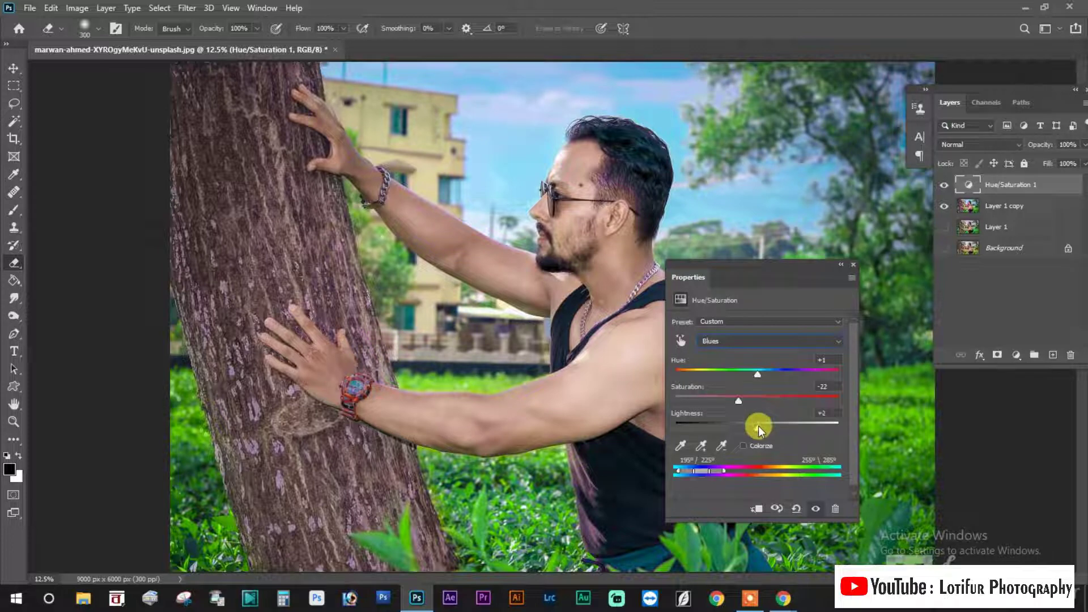
click(785, 322)
click(725, 326)
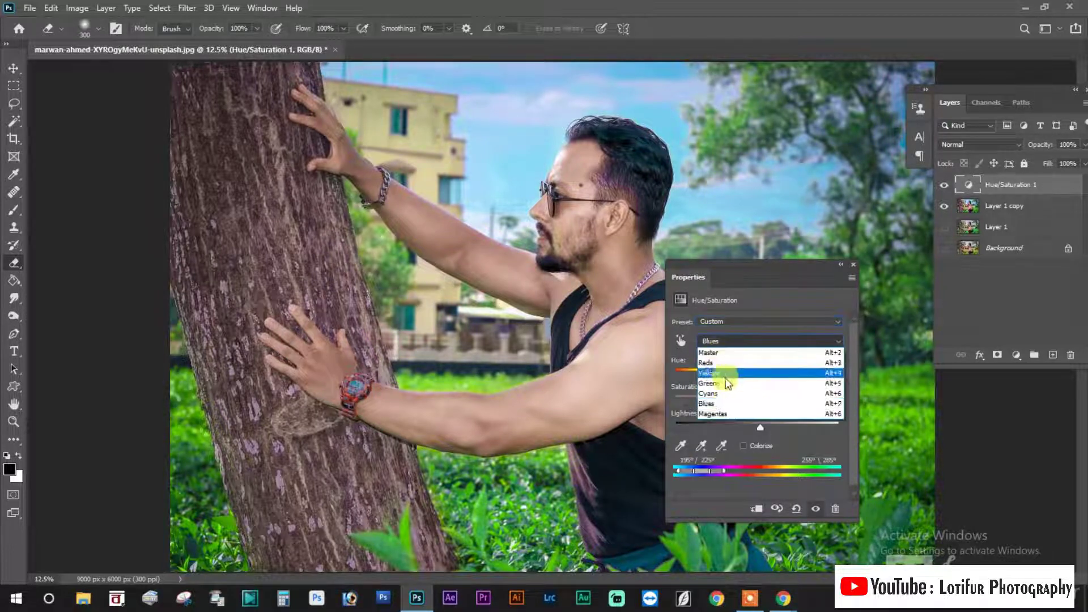
click(716, 391)
mouse_move(757, 375)
mouse_down()
mouse_move(770, 373)
mouse_move(758, 401)
mouse_up()
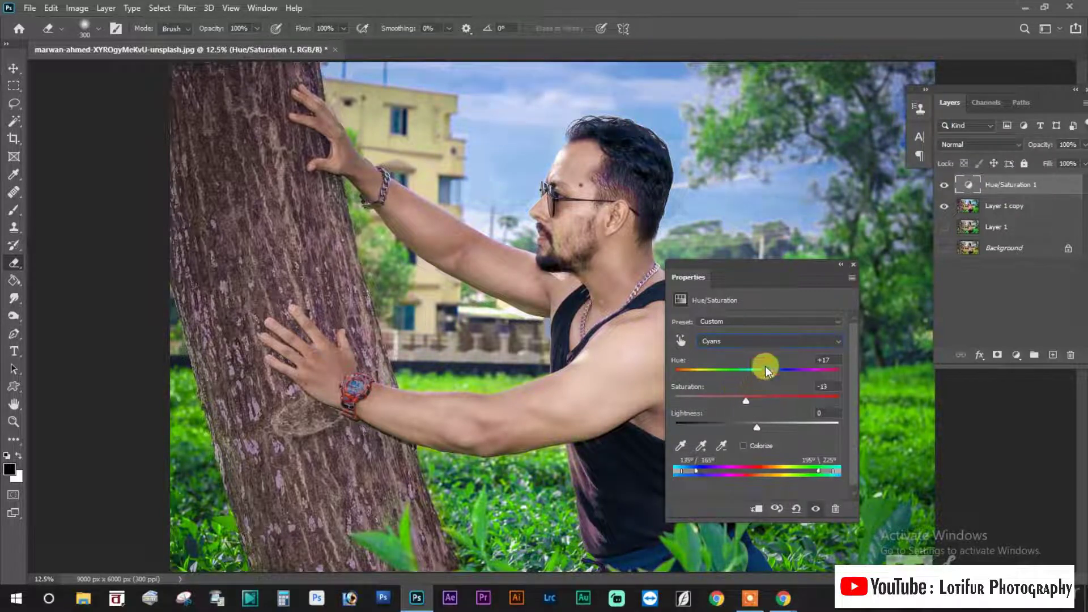
Shift and darken the Greens, and set the Yellows hue to +33
click(739, 341)
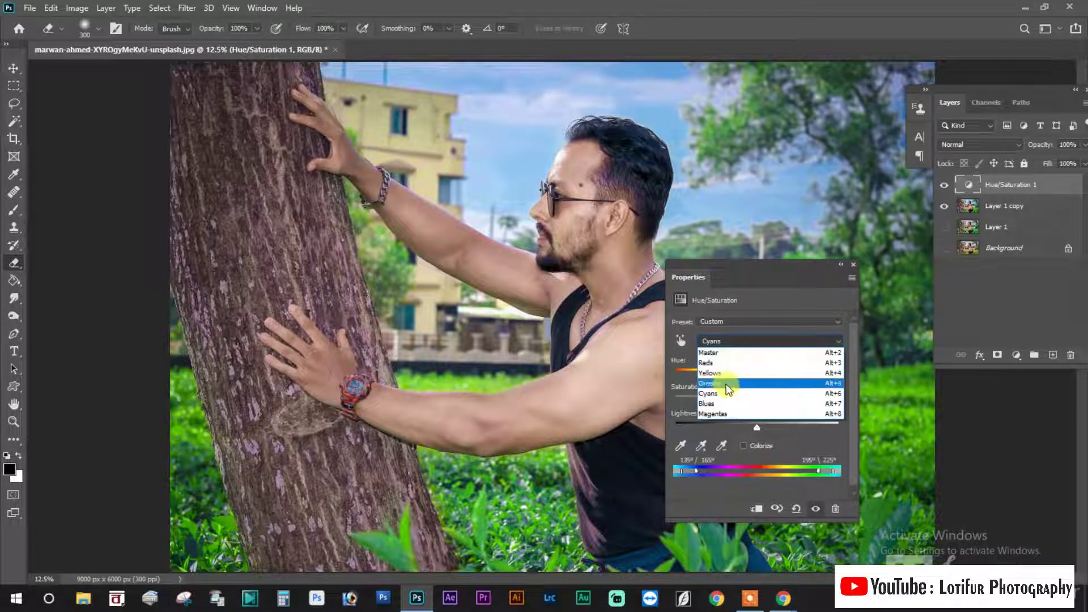
click(713, 384)
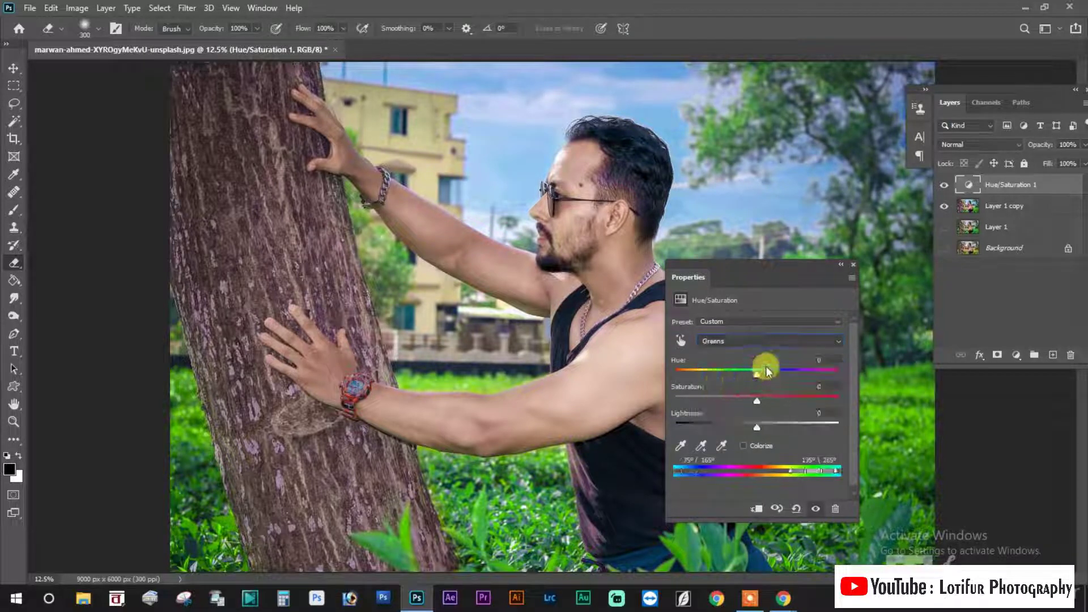
mouse_move(757, 374)
mouse_down()
mouse_move(739, 372)
mouse_move(762, 375)
mouse_up()
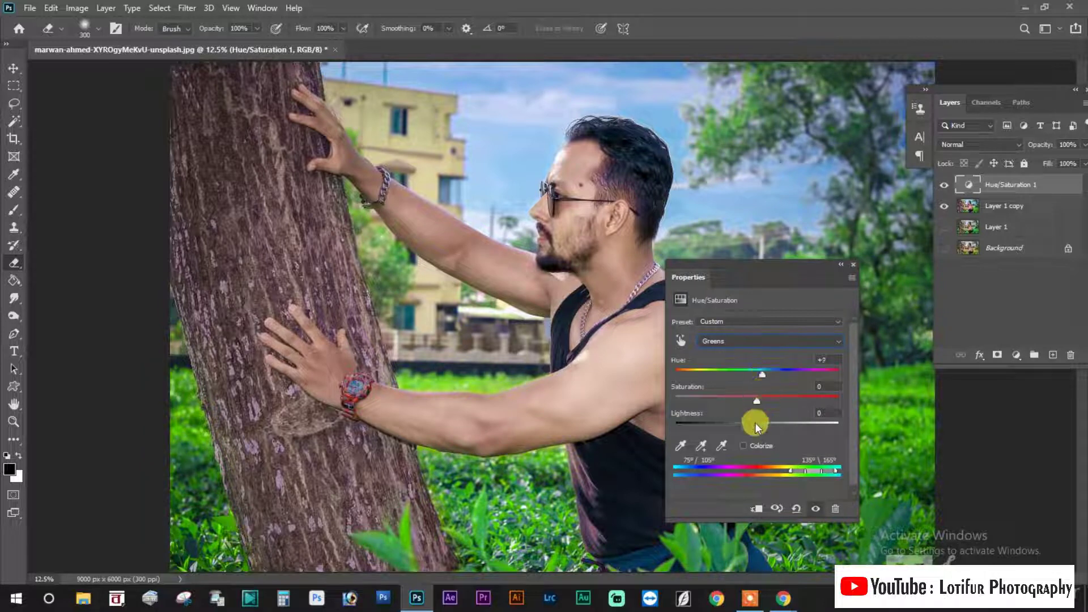
mouse_move(755, 424)
mouse_down()
mouse_move(706, 416)
mouse_move(723, 413)
mouse_up()
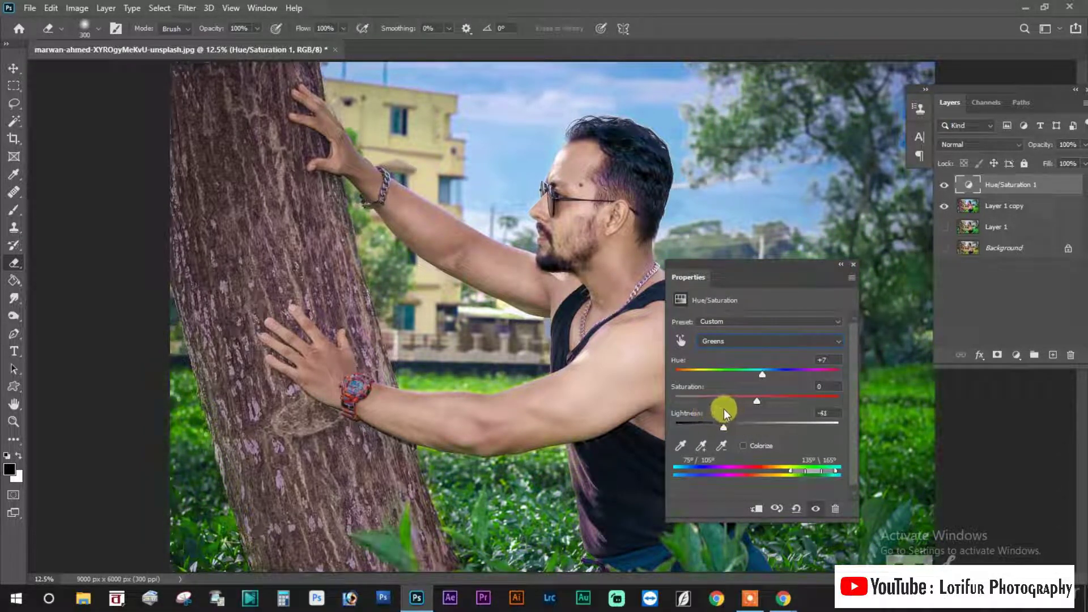
click(728, 342)
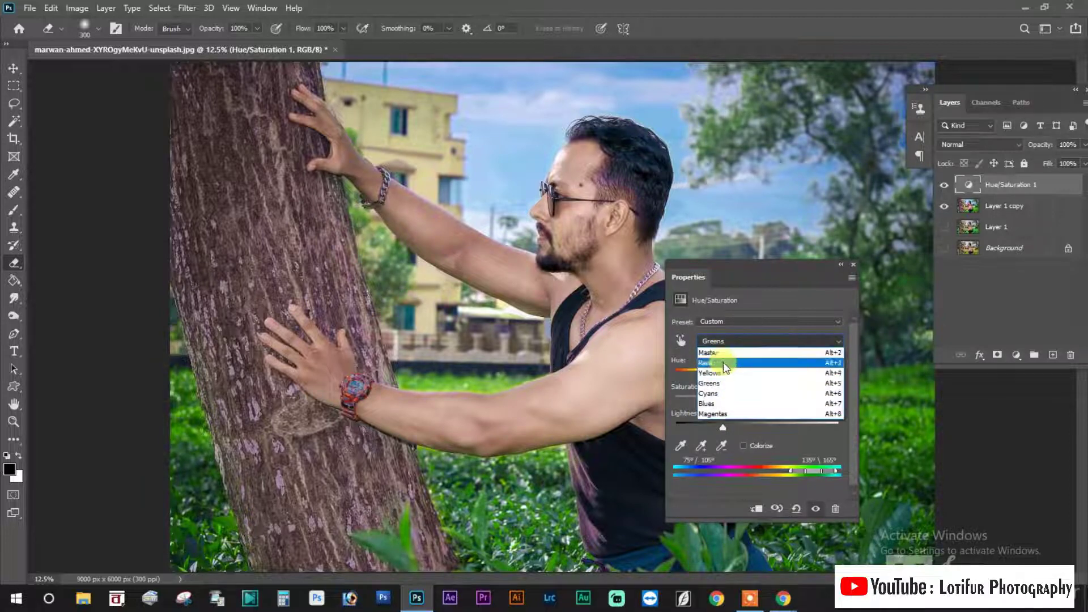
click(720, 380)
mouse_move(767, 372)
mouse_down()
mouse_move(787, 376)
mouse_move(723, 379)
mouse_move(781, 380)
mouse_up()
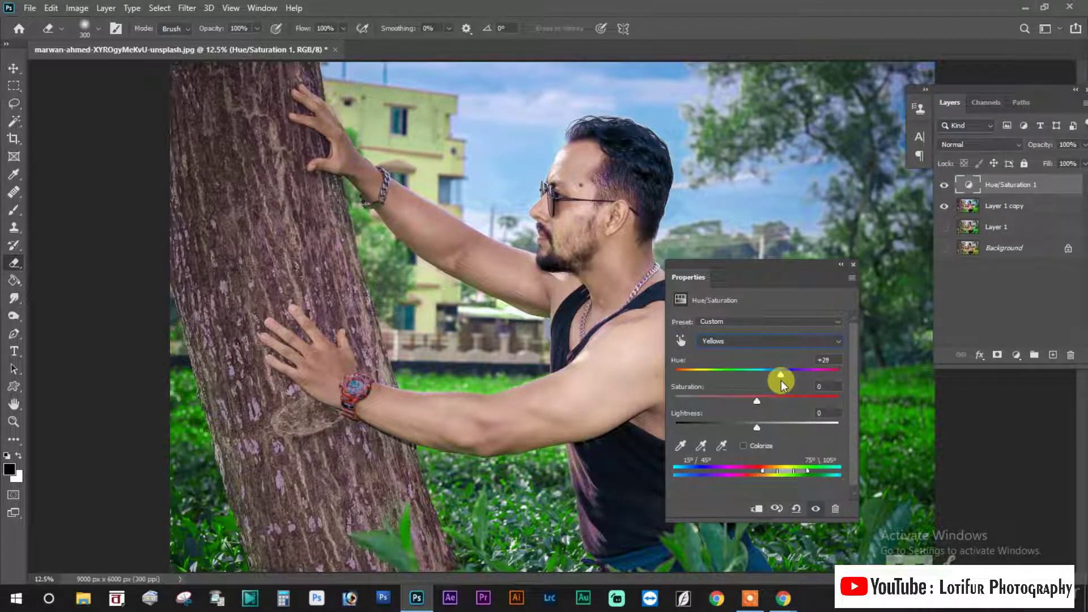
click(853, 264)
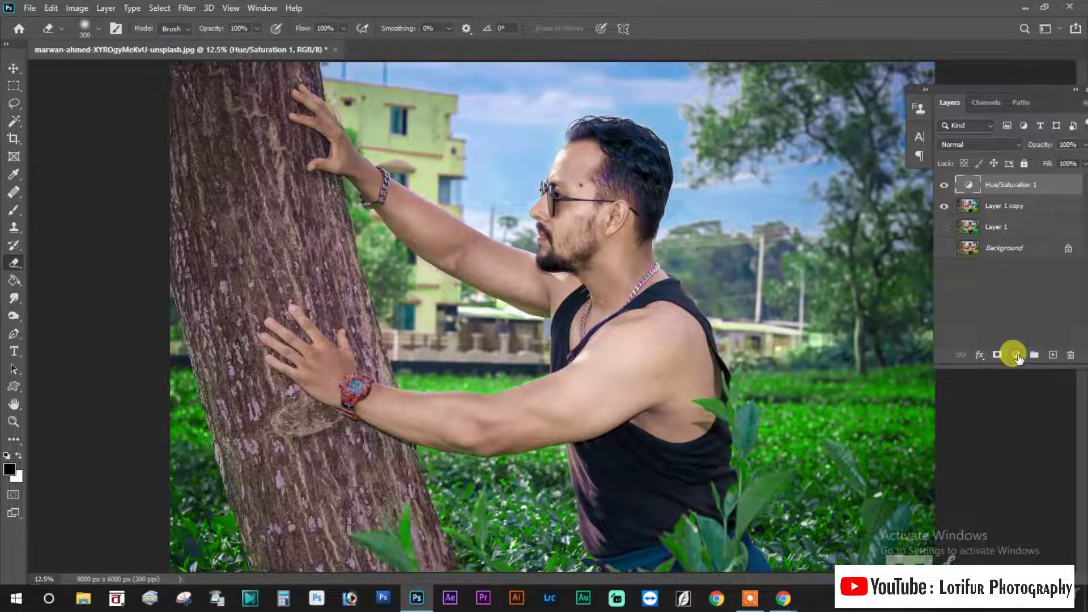
key(Delete)
Add a Curves adjustment, reshape the Blue channel curve, and merge it into Layer 1 copy
click(1016, 356)
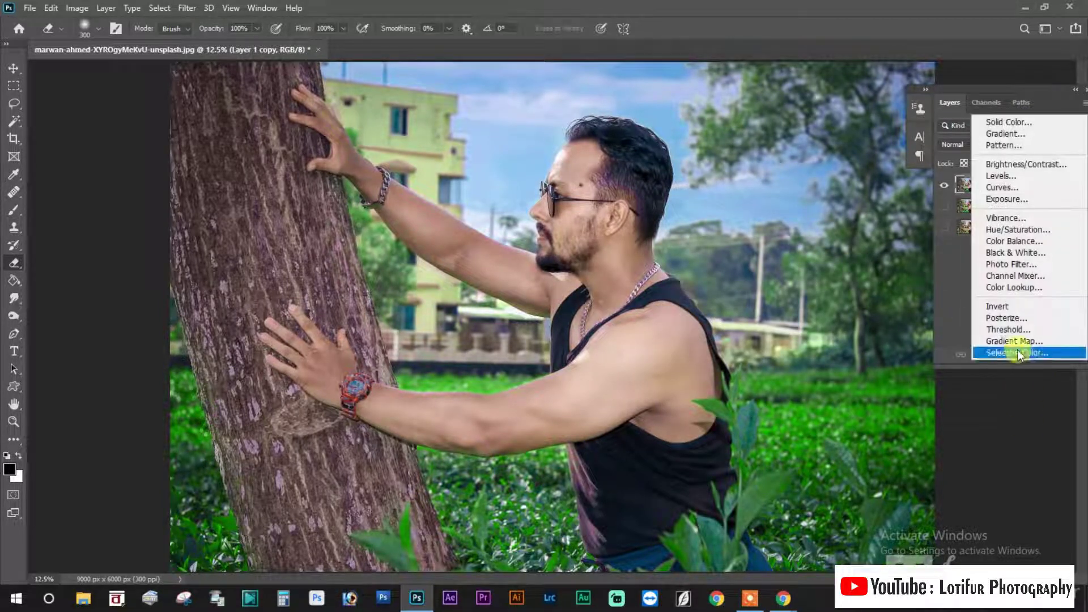
click(1000, 189)
click(732, 342)
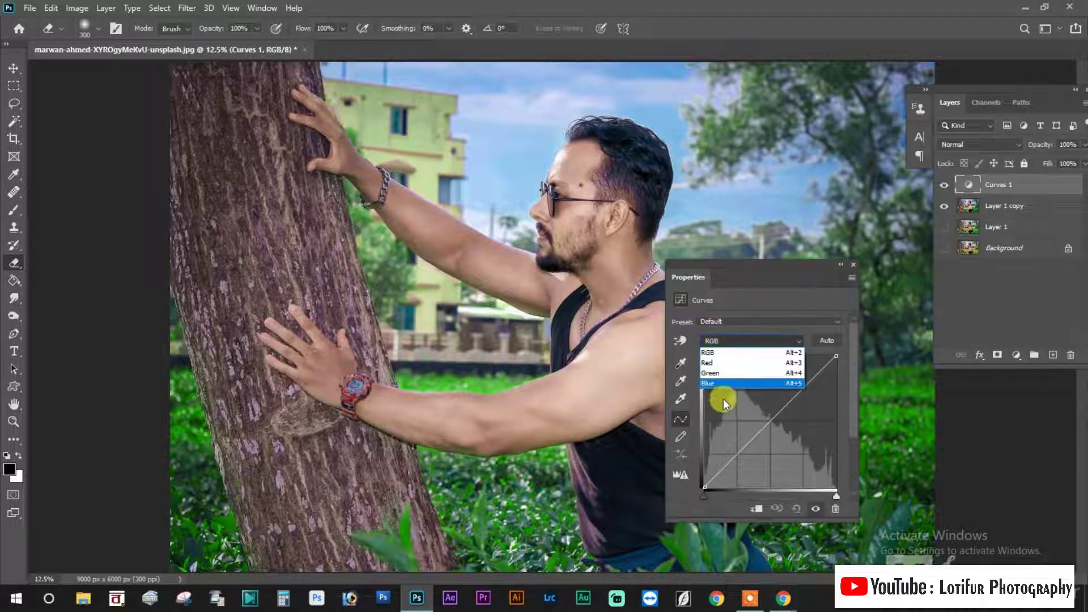
click(715, 384)
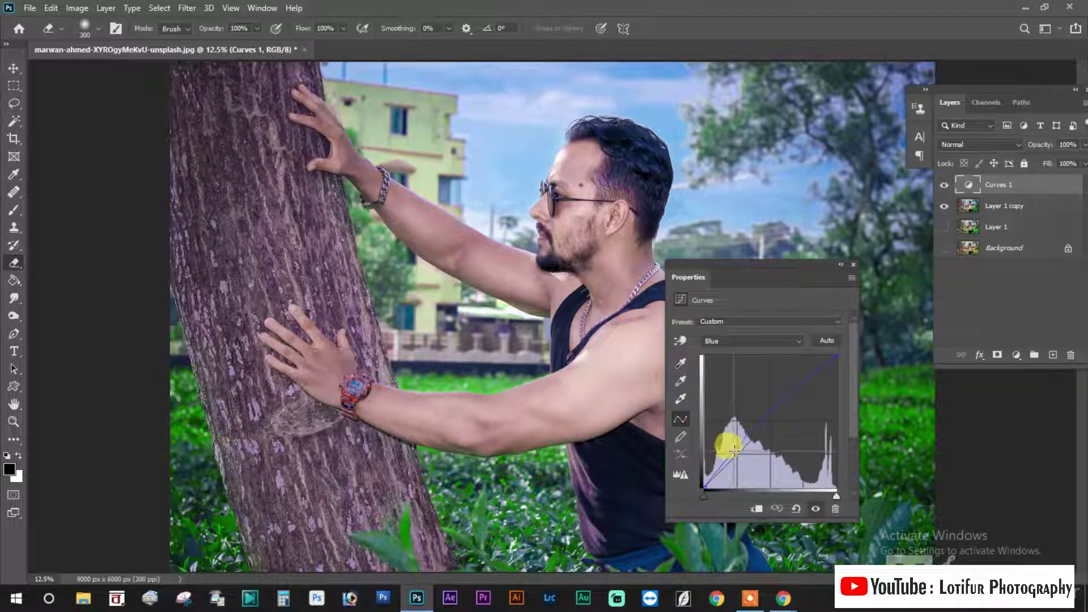
drag(733, 451, 740, 449)
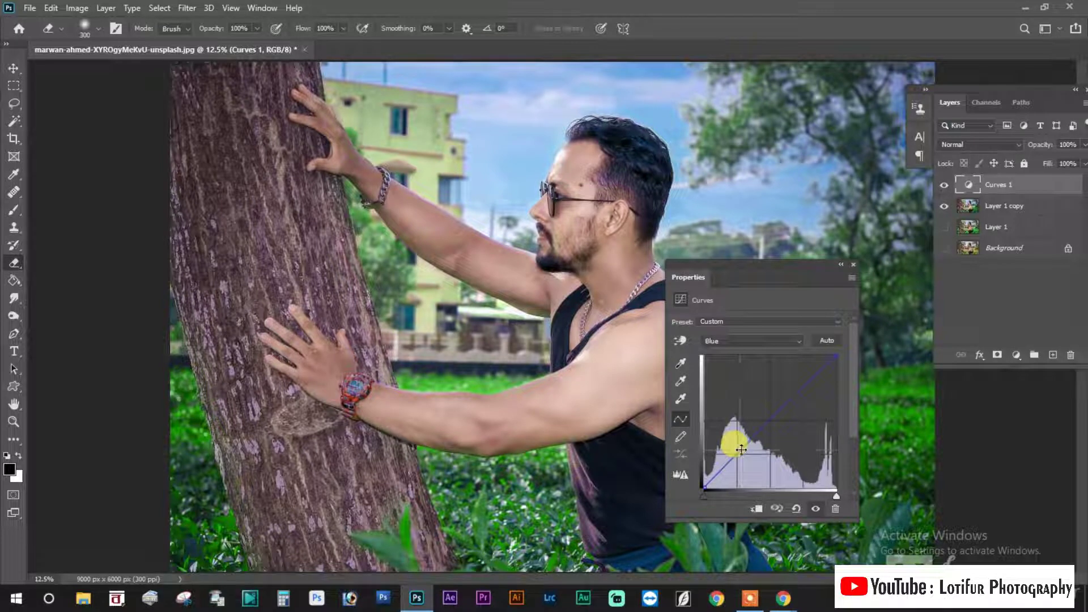
click(851, 264)
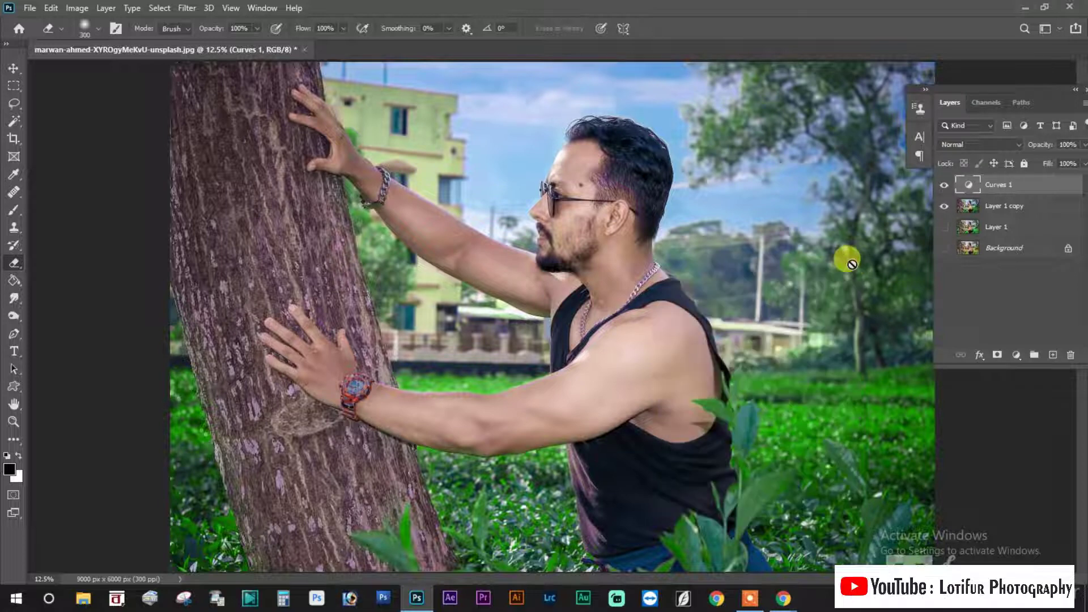
click(1018, 337)
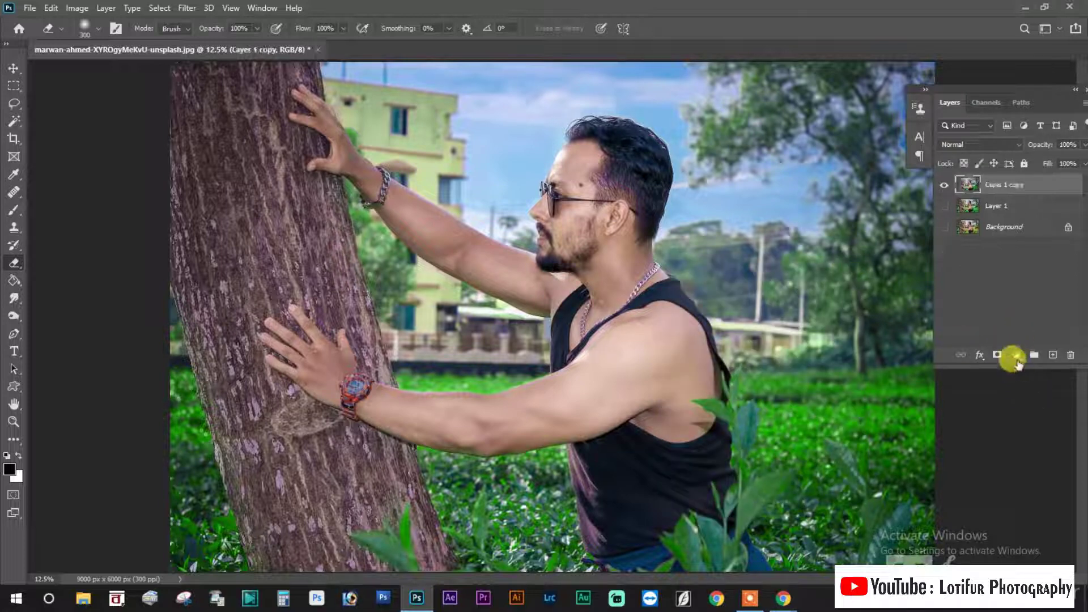
click(1016, 355)
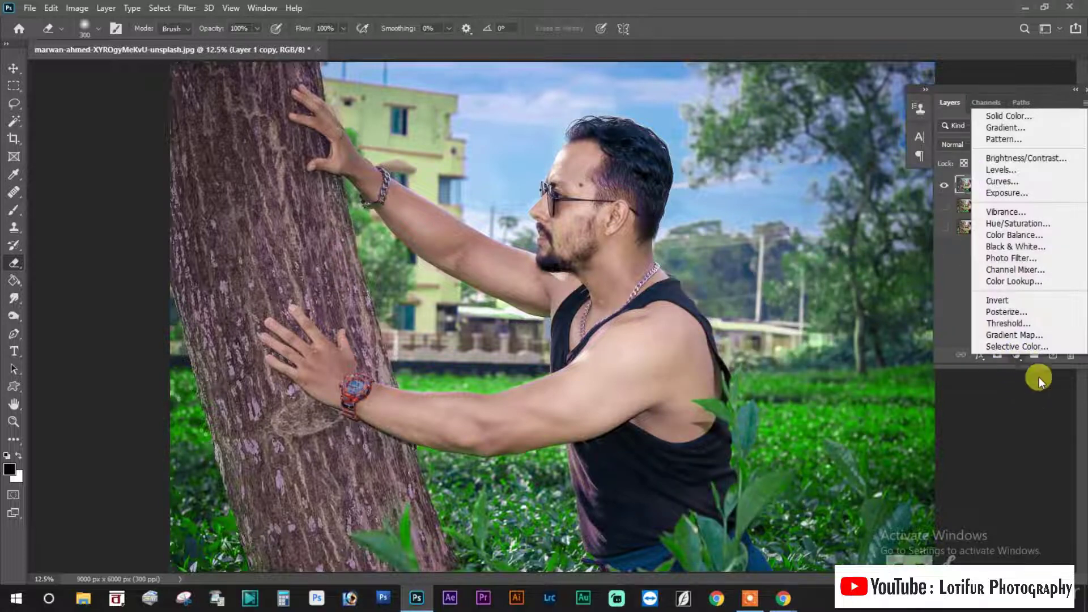
click(1006, 234)
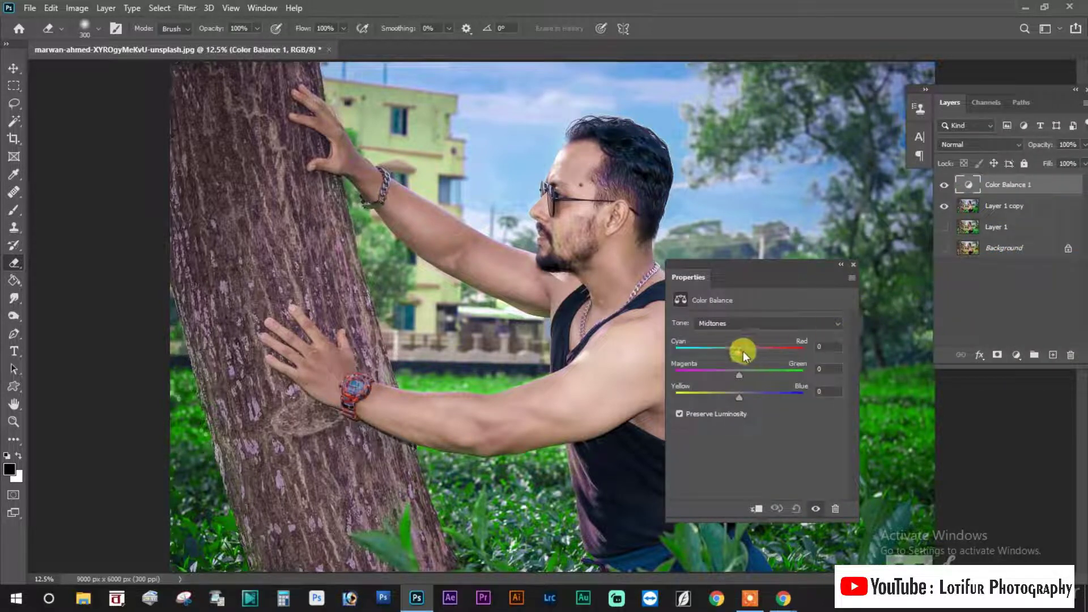
mouse_move(742, 351)
mouse_down()
mouse_move(756, 348)
mouse_move(721, 371)
mouse_move(757, 370)
mouse_move(750, 350)
mouse_move(758, 396)
mouse_up()
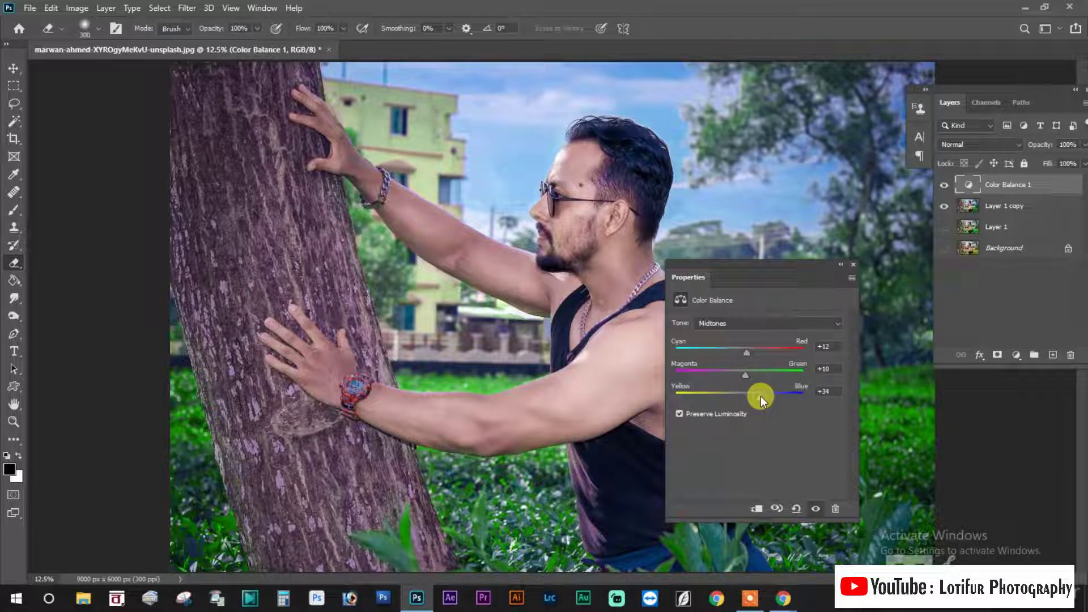
click(737, 323)
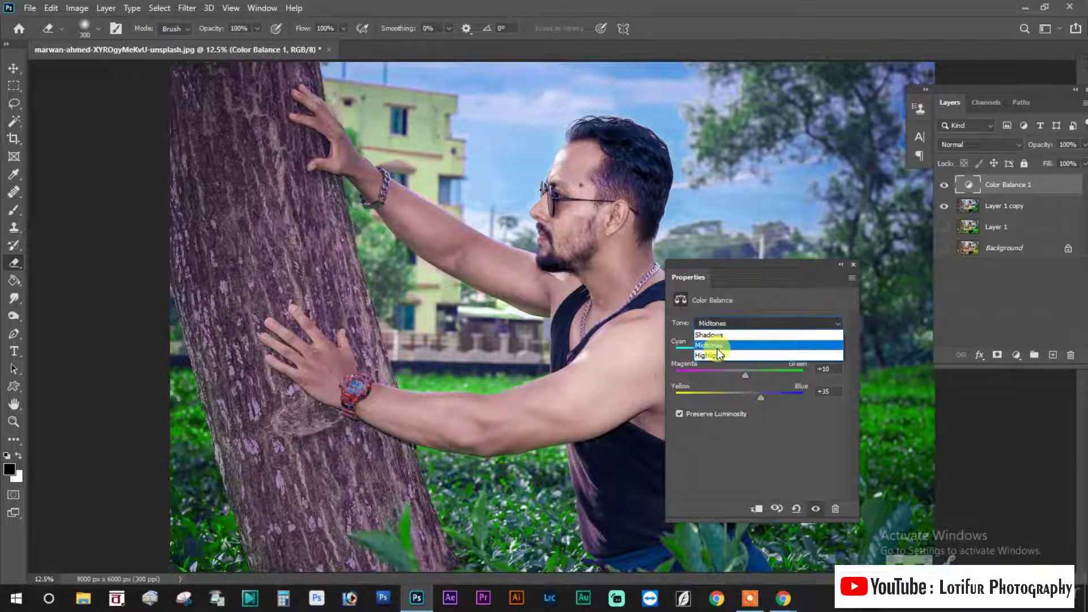
click(716, 347)
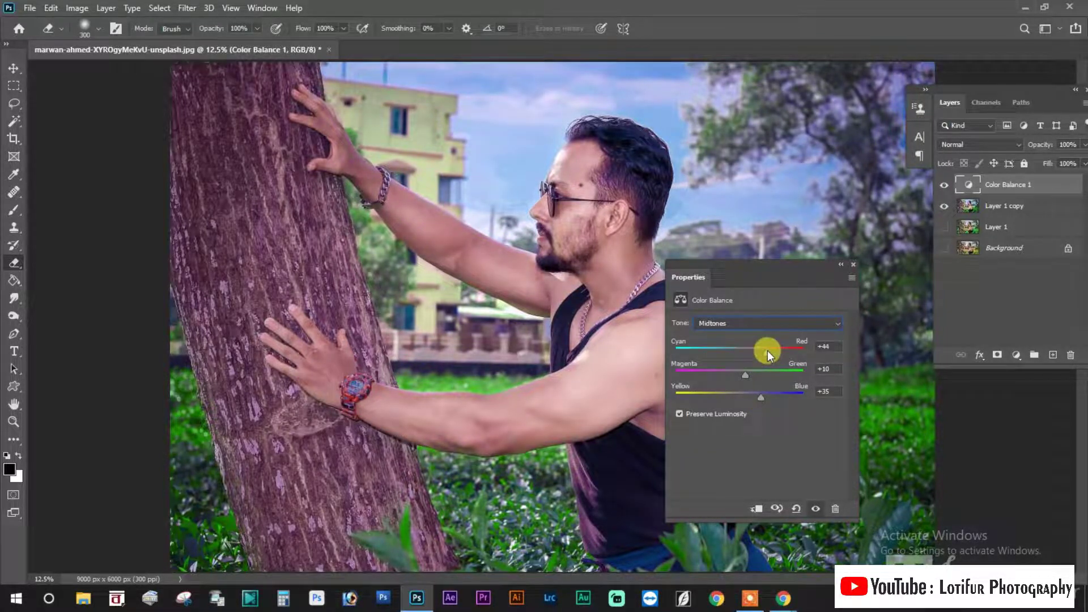
mouse_move(768, 354)
mouse_down()
mouse_move(739, 353)
mouse_move(774, 357)
mouse_up()
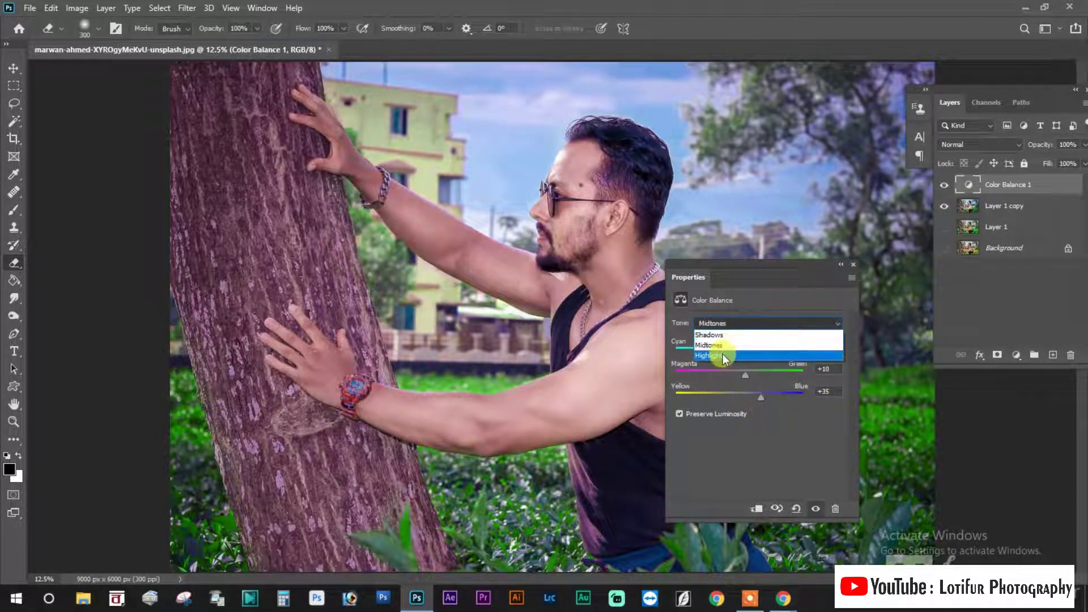
click(736, 340)
drag(740, 375, 749, 375)
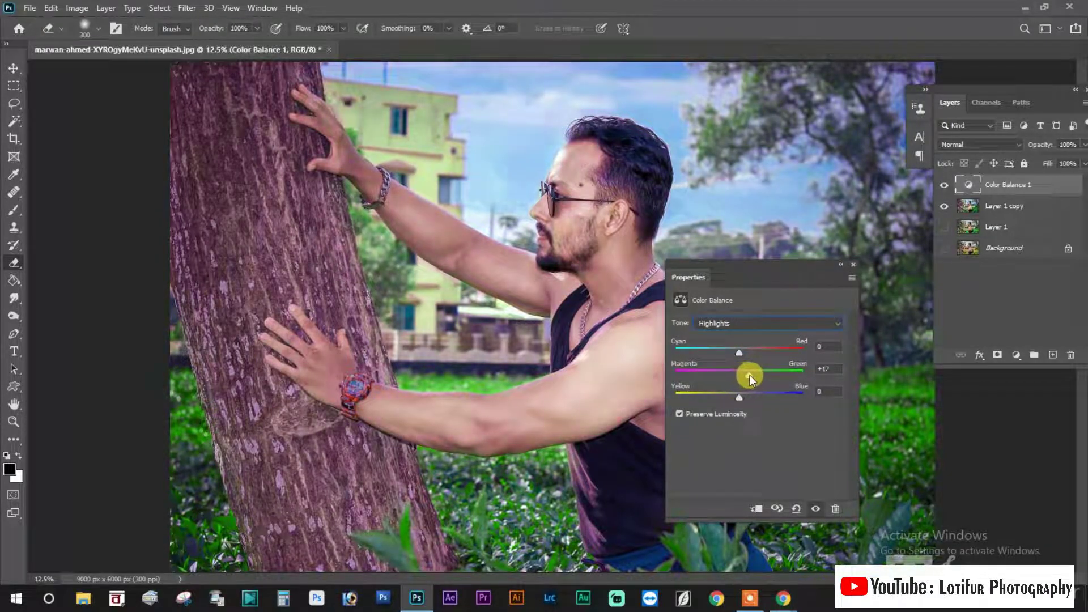
mouse_move(750, 375)
mouse_down()
mouse_move(708, 348)
mouse_move(746, 348)
mouse_up()
drag(774, 396, 750, 394)
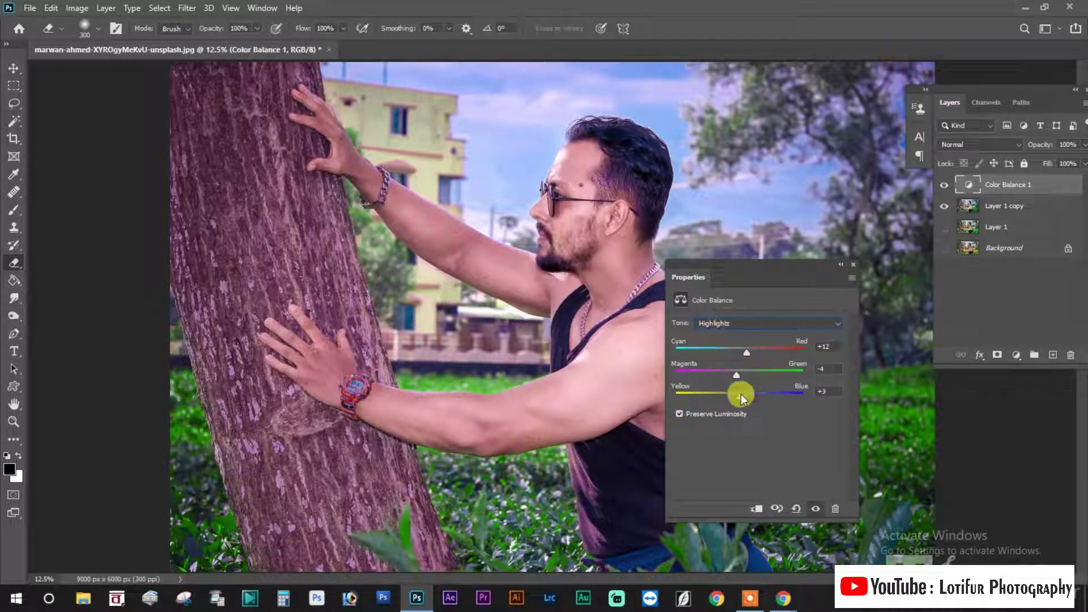
click(851, 264)
drag(969, 185, 1070, 354)
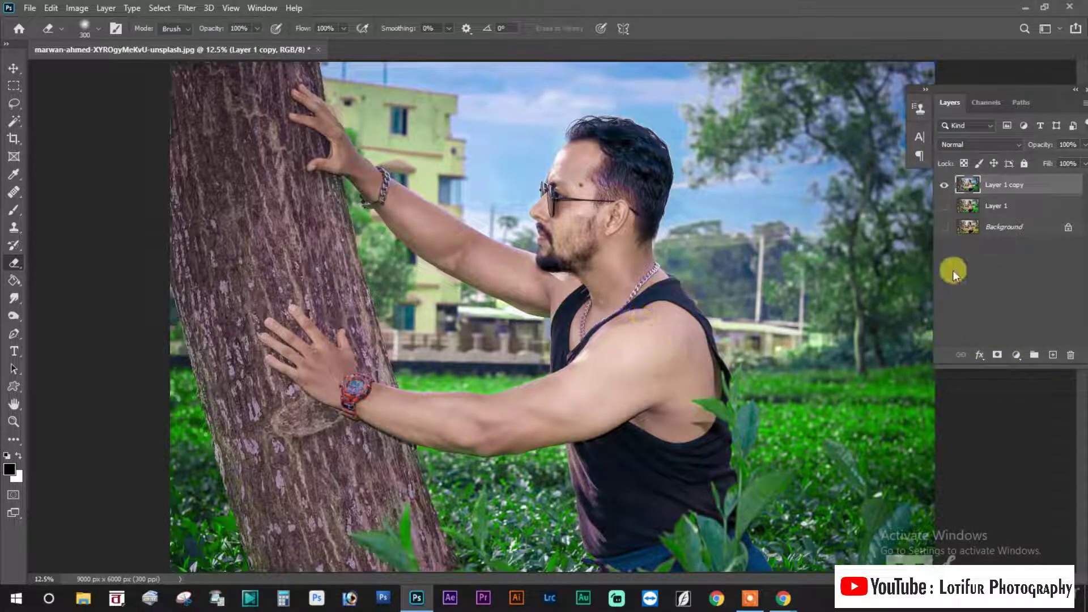
Switch to the Mixer Brush at size 100 and smooth the back of the hand and forearm
right_click(8, 250)
right_click(13, 210)
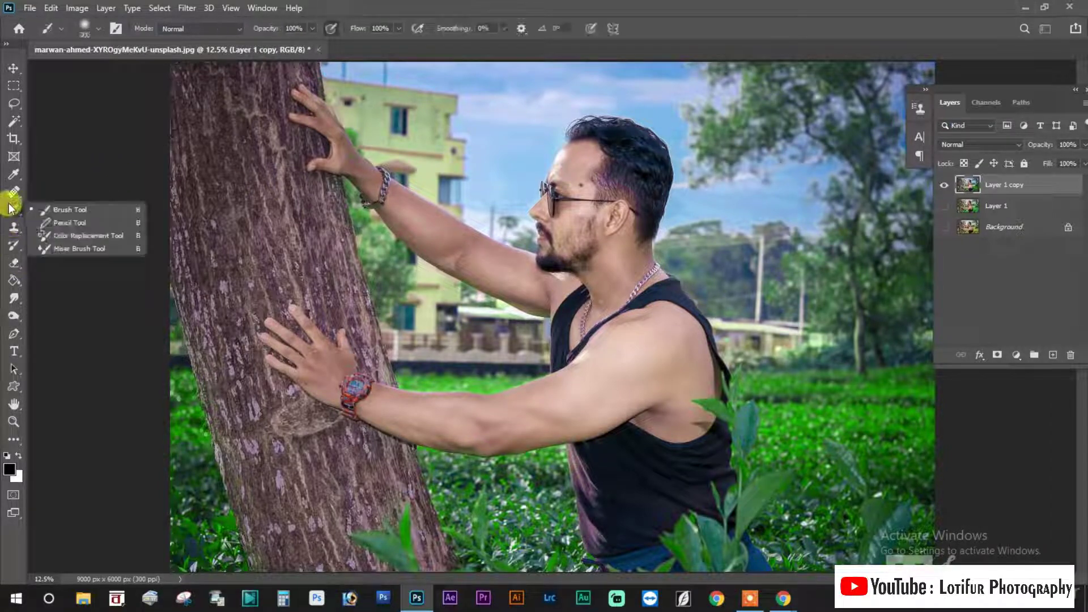
click(57, 246)
scroll(529, 271, up, 4)
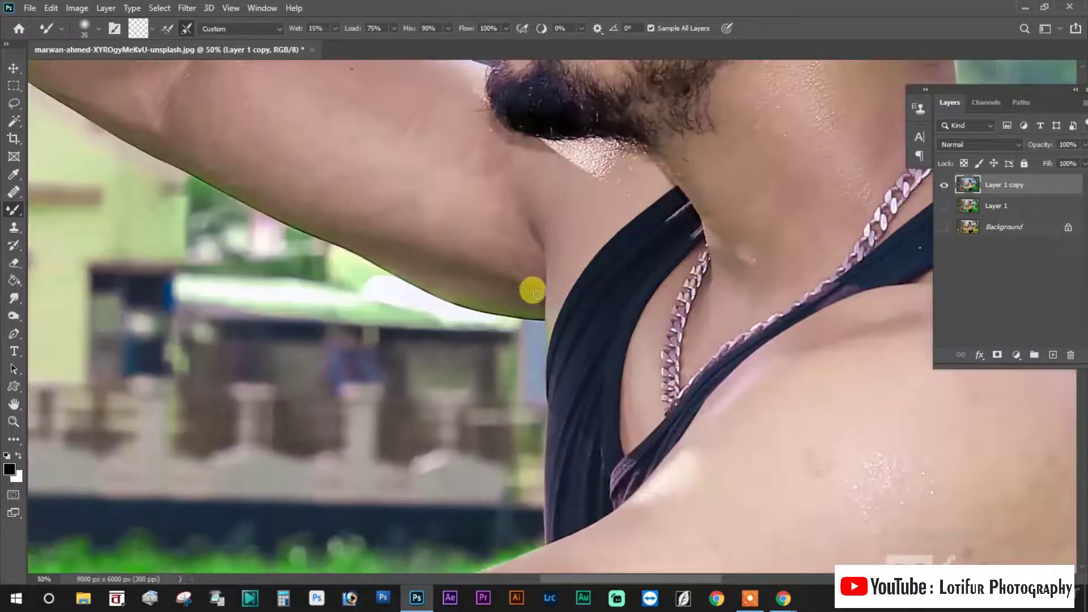
drag(475, 294, 434, 355)
scroll(340, 317, up, 3)
scroll(280, 279, left, 3)
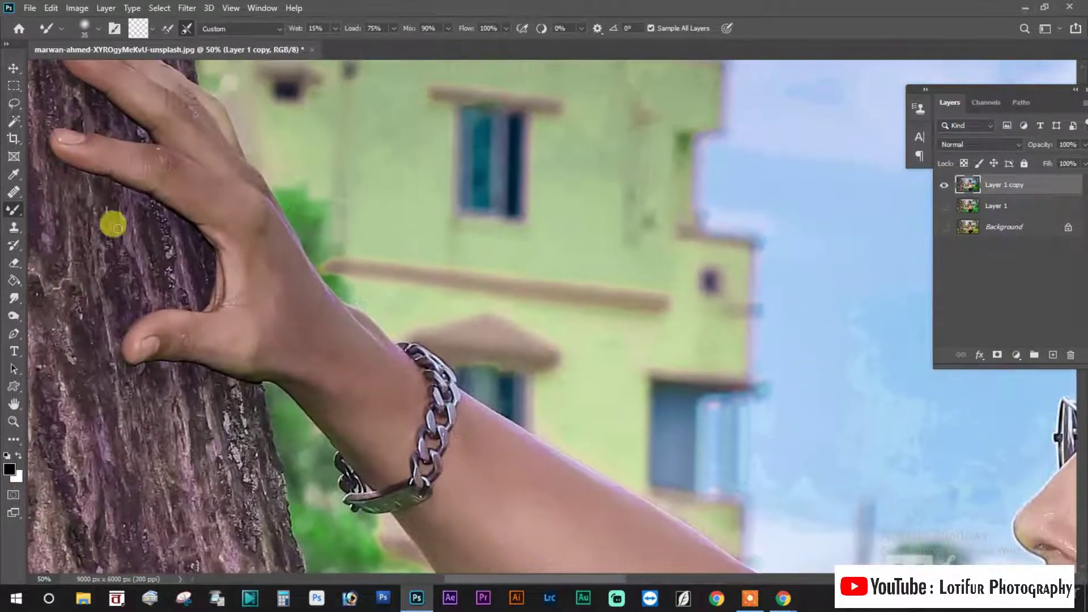
key(bracketright)
key(bracketright)
key(bracketright)
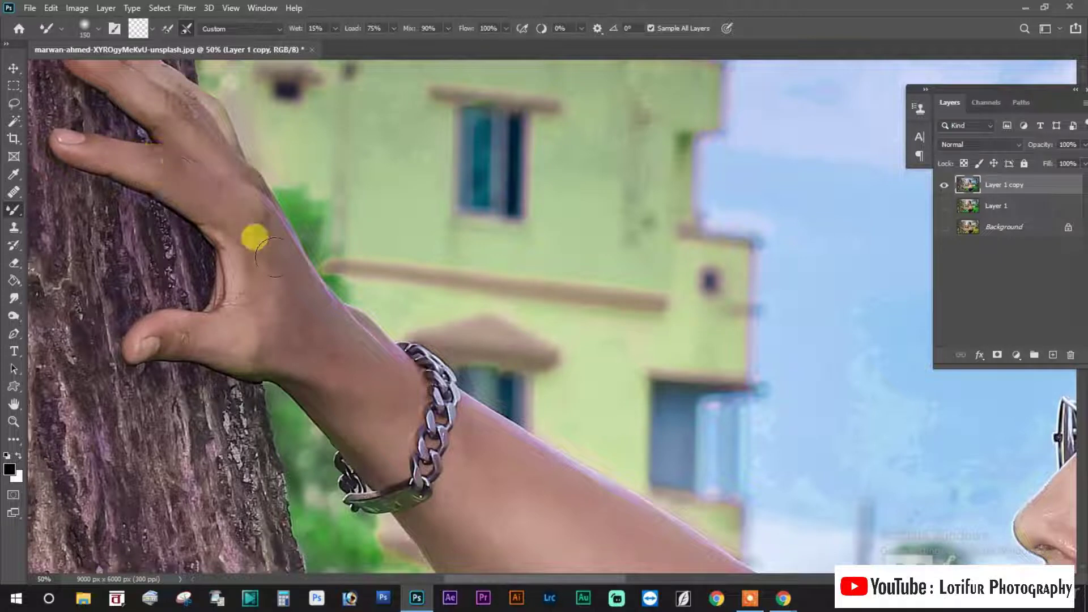
mouse_move(119, 160)
mouse_down()
mouse_move(262, 302)
mouse_move(198, 337)
mouse_move(329, 386)
mouse_move(290, 318)
mouse_move(372, 344)
mouse_move(352, 408)
mouse_move(365, 430)
mouse_move(345, 321)
mouse_up()
drag(253, 258, 178, 154)
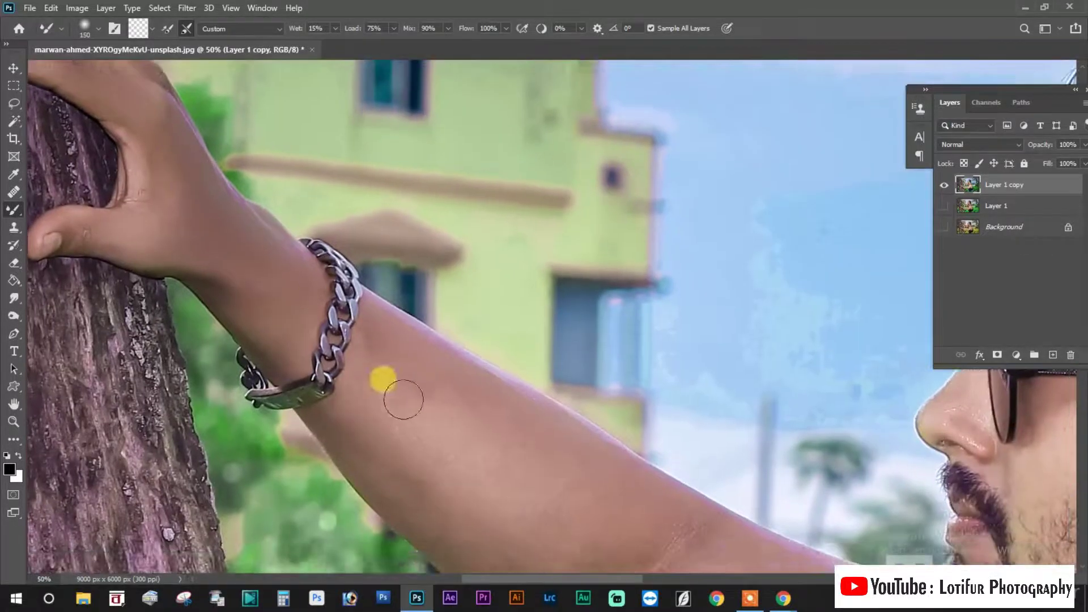
mouse_move(440, 519)
mouse_down()
mouse_move(354, 401)
mouse_move(479, 466)
mouse_move(379, 340)
mouse_move(367, 390)
mouse_move(383, 326)
mouse_move(622, 495)
mouse_move(480, 286)
mouse_move(462, 323)
mouse_move(335, 289)
mouse_move(306, 323)
mouse_move(512, 419)
mouse_move(503, 365)
mouse_move(527, 351)
mouse_move(498, 421)
mouse_move(648, 371)
mouse_move(725, 384)
mouse_move(588, 358)
mouse_up()
Smooth the upper arm, armpit and shoulder skin, enlarging the brush to 250
drag(663, 445, 530, 311)
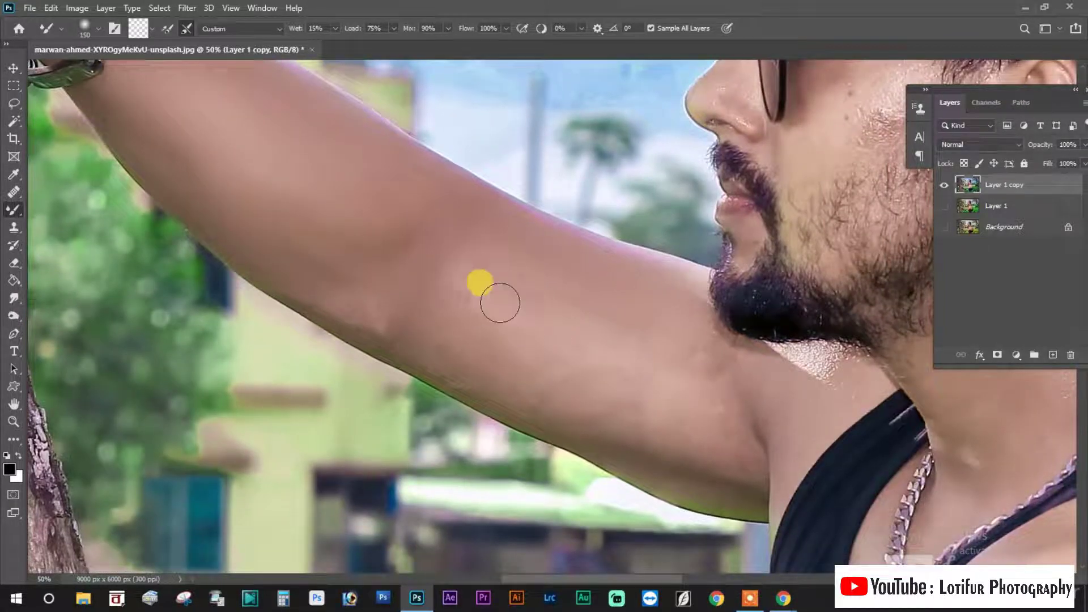
mouse_move(511, 367)
mouse_down()
mouse_move(433, 349)
mouse_move(495, 392)
mouse_move(700, 472)
mouse_move(747, 465)
mouse_move(721, 384)
mouse_move(634, 321)
mouse_move(571, 330)
mouse_move(662, 430)
mouse_move(381, 267)
mouse_move(485, 256)
mouse_move(532, 224)
mouse_move(496, 299)
mouse_move(485, 218)
mouse_move(525, 236)
mouse_move(674, 175)
mouse_move(614, 316)
mouse_move(646, 294)
mouse_move(410, 329)
mouse_move(589, 214)
mouse_move(694, 228)
mouse_move(713, 335)
mouse_move(863, 269)
mouse_move(461, 359)
mouse_move(524, 316)
mouse_move(339, 384)
mouse_move(450, 315)
mouse_move(403, 238)
mouse_move(277, 291)
mouse_move(236, 342)
mouse_move(705, 409)
mouse_move(717, 402)
mouse_move(337, 344)
mouse_move(264, 293)
mouse_move(377, 235)
mouse_move(634, 249)
mouse_move(706, 311)
mouse_up()
drag(350, 247, 574, 400)
mouse_move(306, 261)
mouse_down()
mouse_move(249, 271)
mouse_move(348, 234)
mouse_move(323, 347)
mouse_move(281, 315)
mouse_move(356, 231)
mouse_move(301, 233)
mouse_move(306, 172)
mouse_move(250, 108)
mouse_move(160, 145)
mouse_move(251, 243)
mouse_move(73, 161)
mouse_move(199, 297)
mouse_up()
mouse_move(409, 391)
mouse_down()
mouse_move(316, 357)
mouse_move(452, 323)
mouse_move(452, 367)
mouse_move(486, 432)
mouse_move(457, 442)
mouse_move(636, 452)
mouse_move(637, 386)
mouse_move(585, 466)
mouse_move(565, 397)
mouse_move(487, 417)
mouse_move(509, 347)
mouse_move(510, 413)
mouse_move(626, 457)
mouse_up()
mouse_move(469, 332)
mouse_down()
mouse_move(486, 434)
mouse_move(546, 369)
mouse_move(663, 314)
mouse_move(634, 221)
mouse_move(642, 272)
mouse_move(497, 97)
mouse_move(381, 138)
mouse_move(255, 236)
mouse_move(283, 274)
mouse_move(461, 161)
mouse_move(406, 334)
mouse_move(345, 309)
mouse_move(563, 324)
mouse_move(464, 425)
mouse_move(619, 376)
mouse_move(353, 364)
mouse_move(639, 408)
mouse_move(527, 379)
mouse_up()
key(bracketright)
key(bracketright)
key(bracketright)
scroll(523, 397, up, 5)
drag(436, 335, 562, 435)
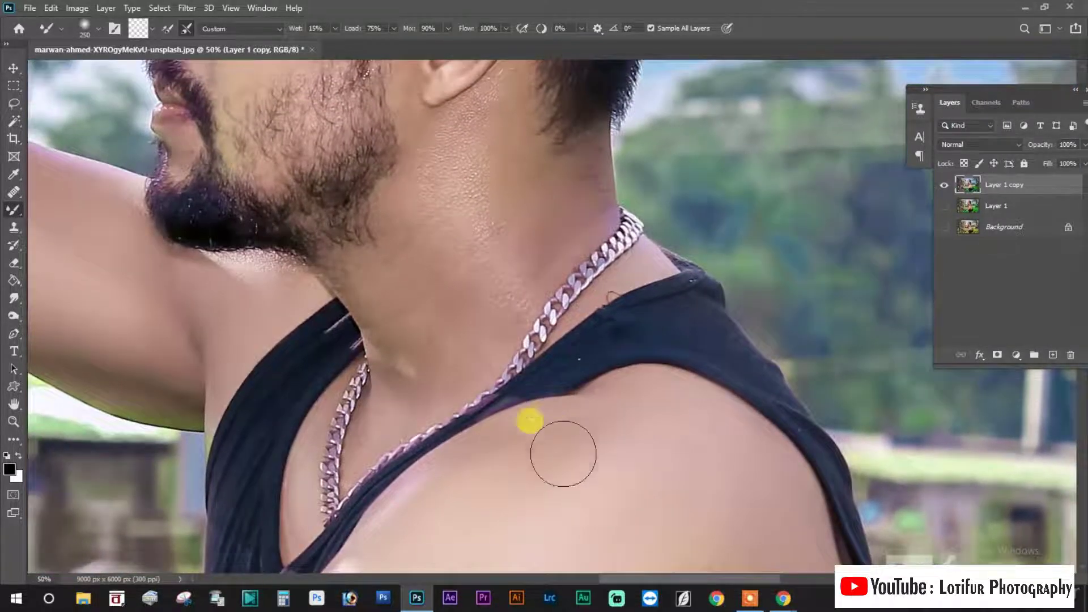
Smooth the neck skin along the chain and the cheek with the brush at 125
click(746, 598)
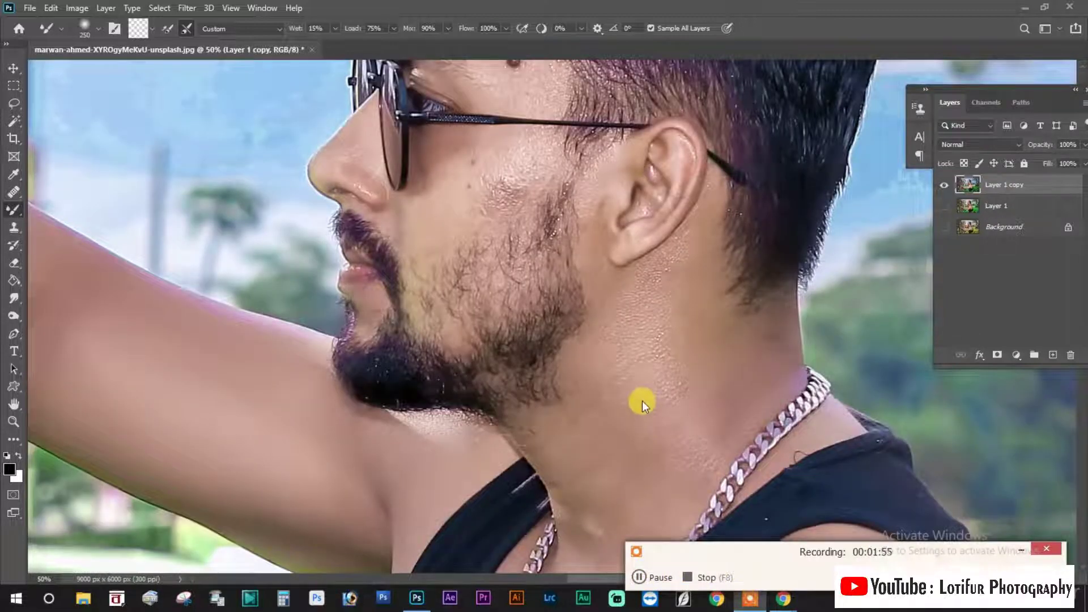
click(1021, 549)
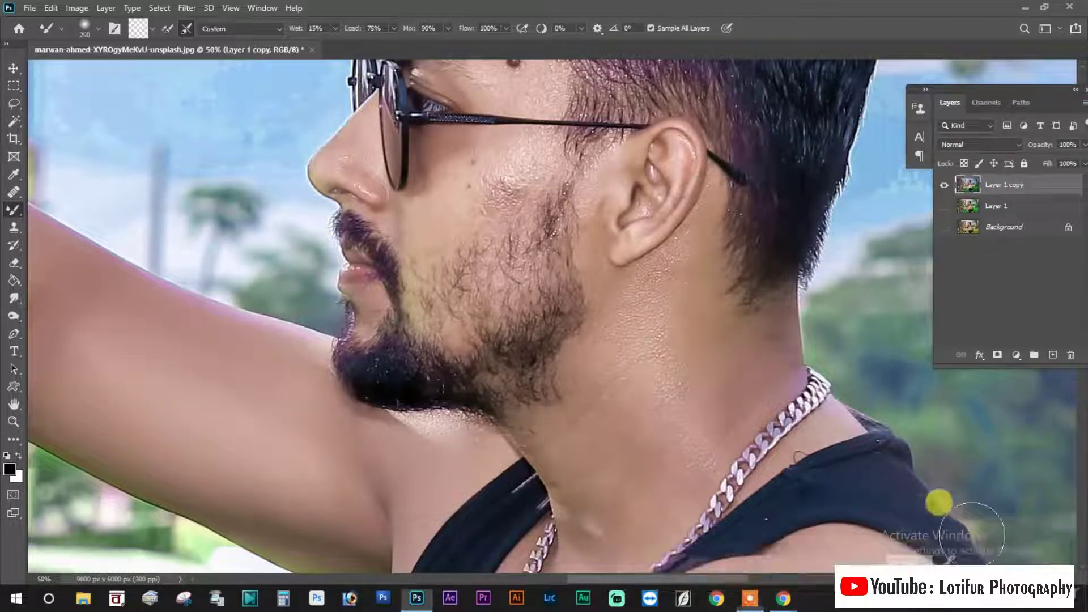
mouse_move(623, 387)
mouse_down()
mouse_move(667, 304)
mouse_move(721, 364)
mouse_move(656, 468)
mouse_move(563, 444)
mouse_move(631, 296)
mouse_move(639, 381)
mouse_move(666, 432)
mouse_move(669, 344)
mouse_move(612, 397)
mouse_move(551, 276)
mouse_move(661, 308)
mouse_move(640, 373)
mouse_move(651, 364)
mouse_move(571, 468)
mouse_move(576, 413)
mouse_move(637, 399)
mouse_up()
key(bracketleft)
key(bracketleft)
key(bracketleft)
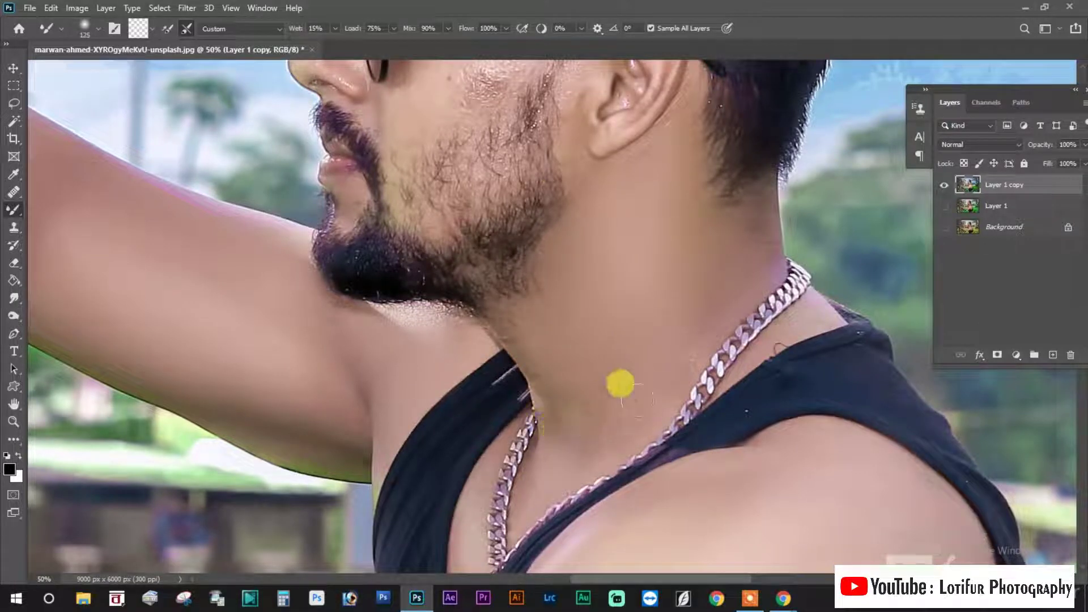
mouse_move(689, 343)
mouse_down()
mouse_move(789, 312)
mouse_move(740, 375)
mouse_move(804, 317)
mouse_move(768, 467)
mouse_up()
drag(559, 243, 542, 418)
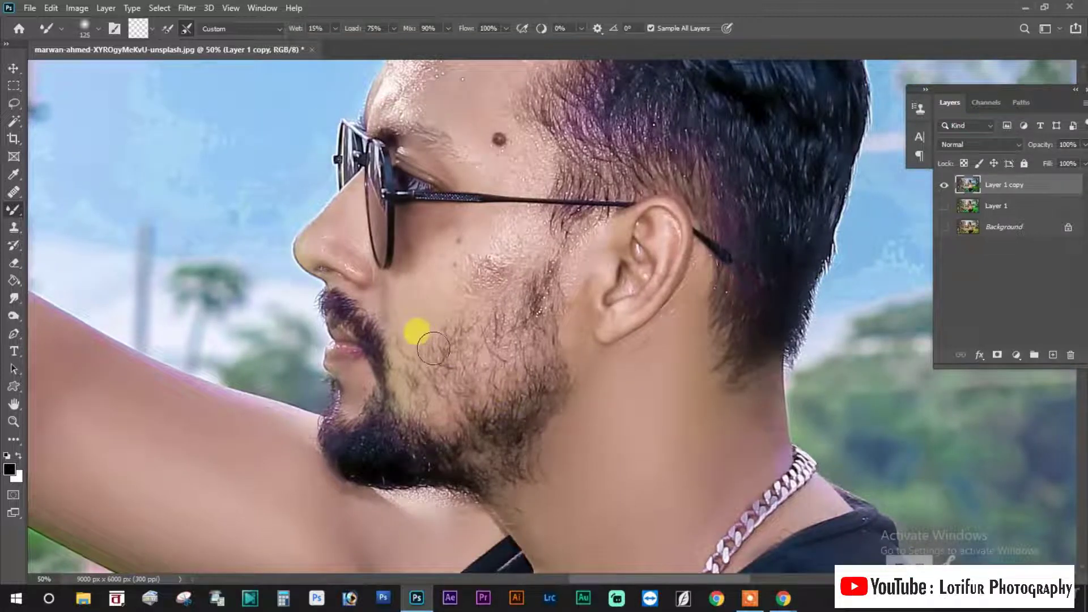
mouse_move(433, 348)
mouse_down()
mouse_move(454, 254)
mouse_move(504, 247)
mouse_up()
mouse_move(448, 269)
mouse_down()
mouse_move(418, 223)
mouse_move(376, 292)
mouse_move(500, 211)
mouse_up()
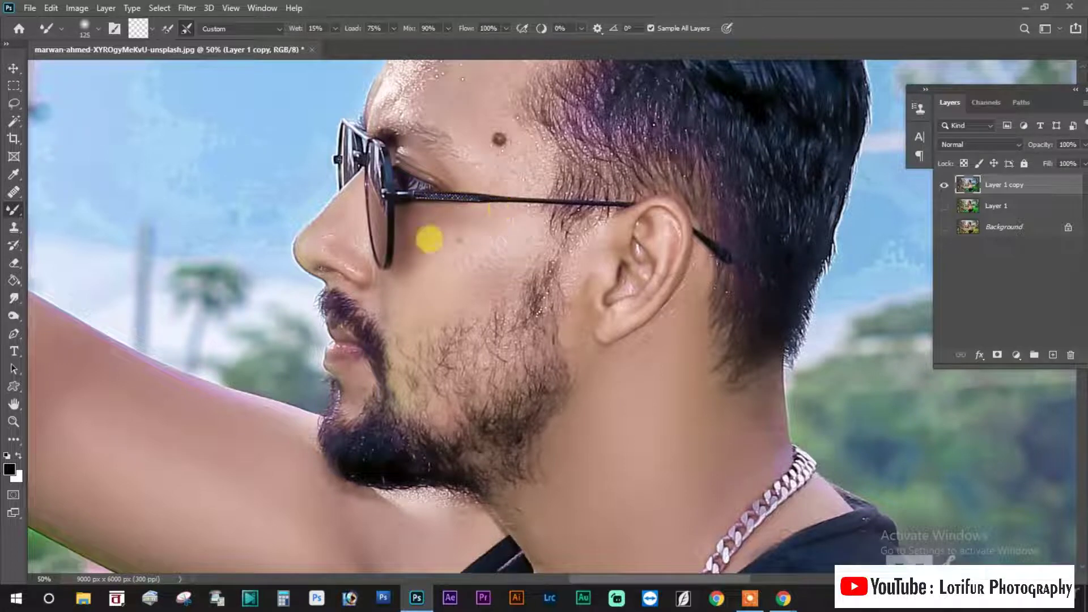
mouse_move(472, 289)
mouse_down()
mouse_move(485, 250)
mouse_move(574, 286)
mouse_move(598, 318)
mouse_move(649, 286)
mouse_move(661, 240)
mouse_move(676, 321)
mouse_up()
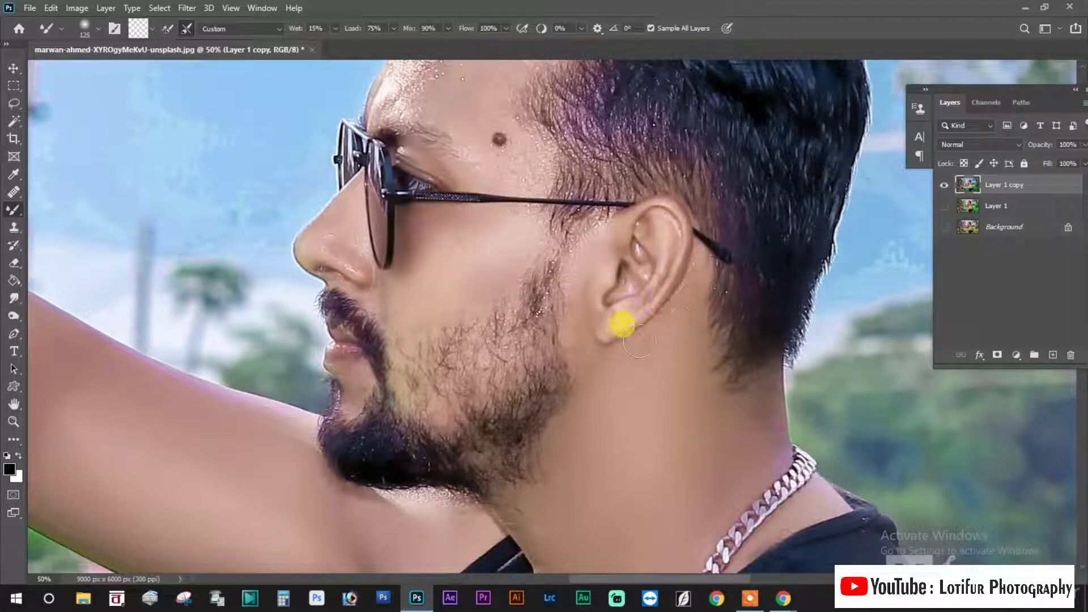
Smooth the forehead around the mole, hairline, brow and temple at brush size 80
drag(474, 276, 488, 336)
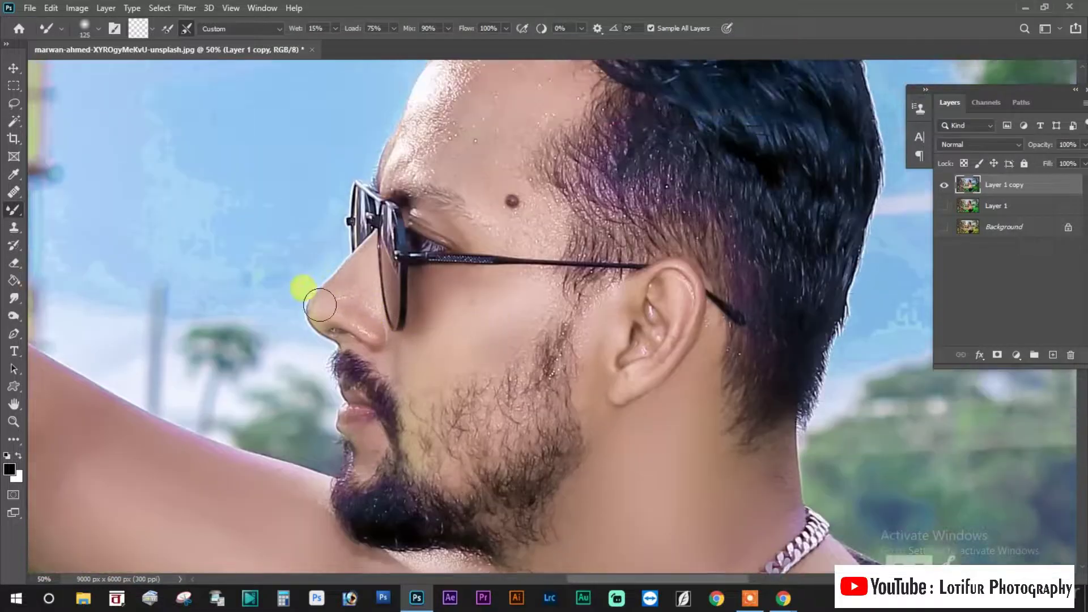
mouse_move(337, 292)
mouse_down()
mouse_move(444, 373)
mouse_move(491, 342)
mouse_move(454, 323)
mouse_move(504, 302)
mouse_move(510, 364)
mouse_move(476, 253)
mouse_move(508, 262)
mouse_move(521, 191)
mouse_move(449, 223)
mouse_move(425, 202)
mouse_move(381, 289)
mouse_up()
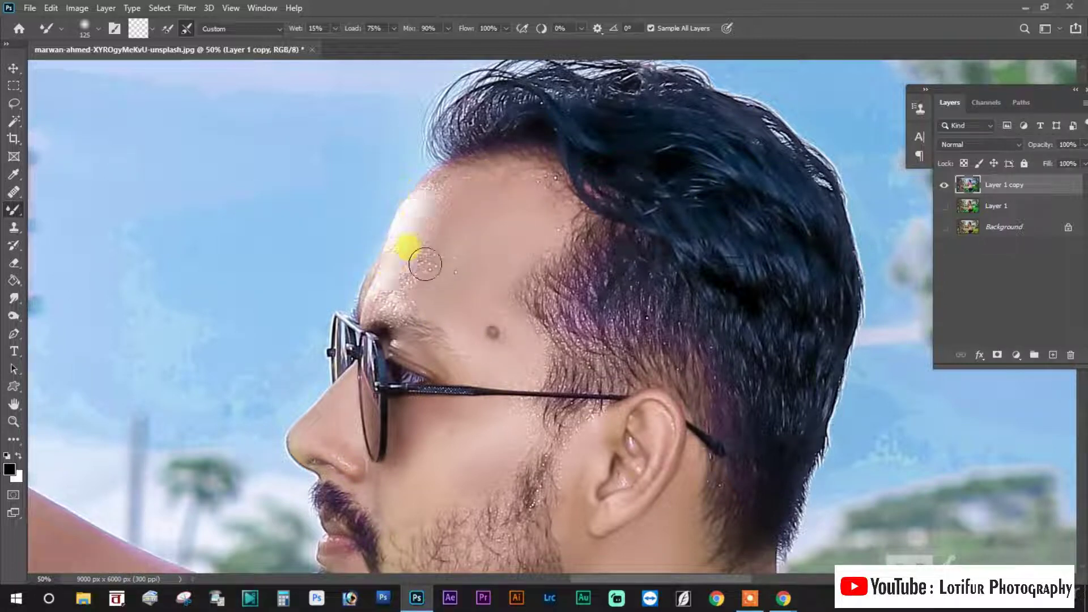
drag(449, 246, 439, 199)
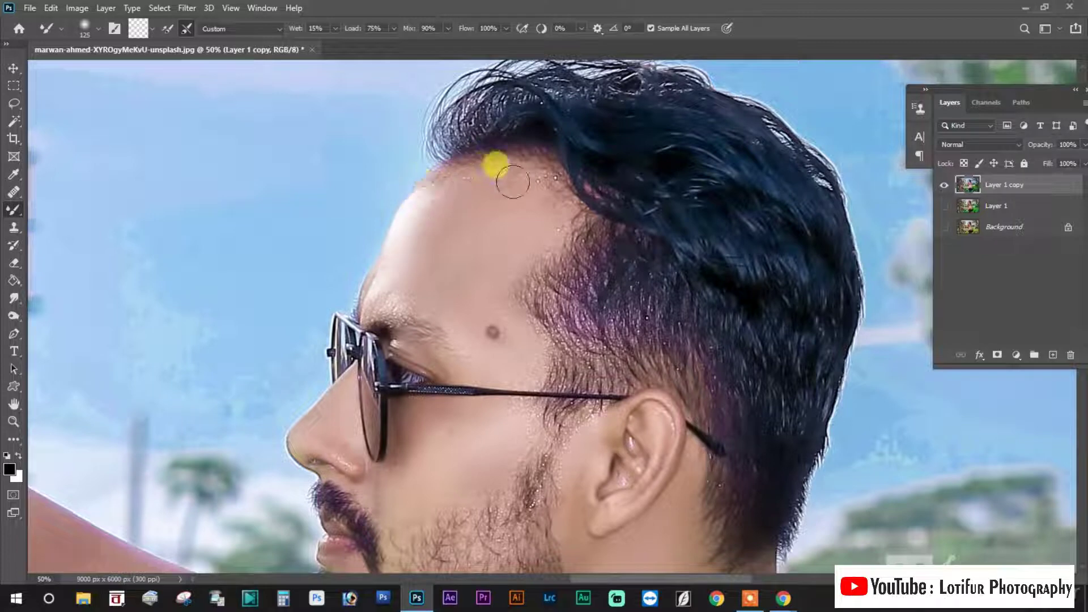
mouse_move(513, 182)
mouse_down()
mouse_move(454, 226)
mouse_move(447, 287)
mouse_move(422, 290)
mouse_move(515, 211)
mouse_move(468, 287)
mouse_move(503, 368)
mouse_up()
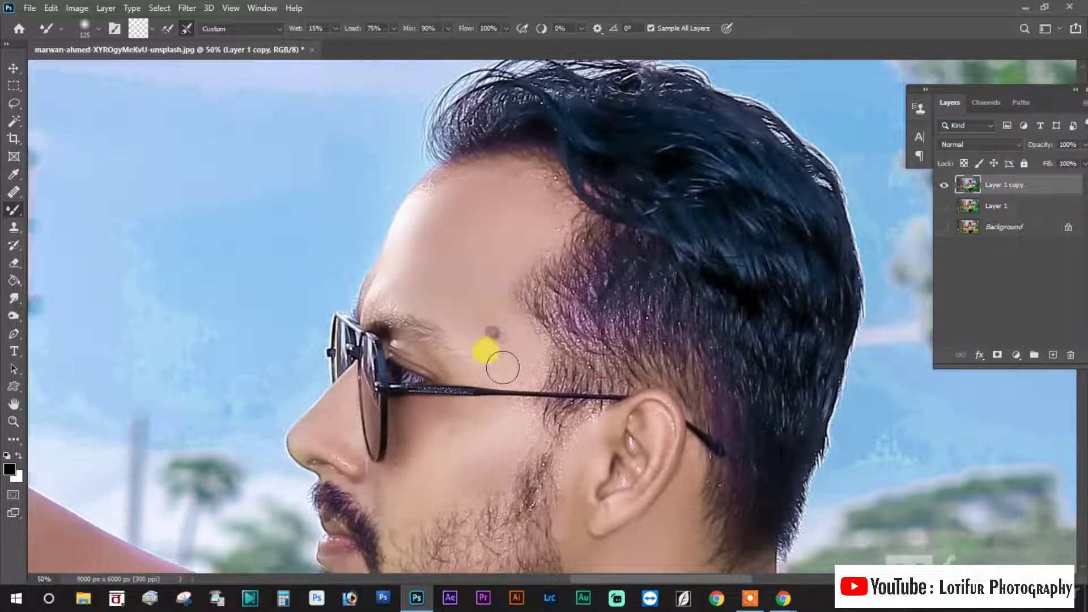
key(bracketleft)
key(bracketleft)
mouse_move(513, 414)
mouse_down()
mouse_move(470, 399)
mouse_move(522, 409)
mouse_up()
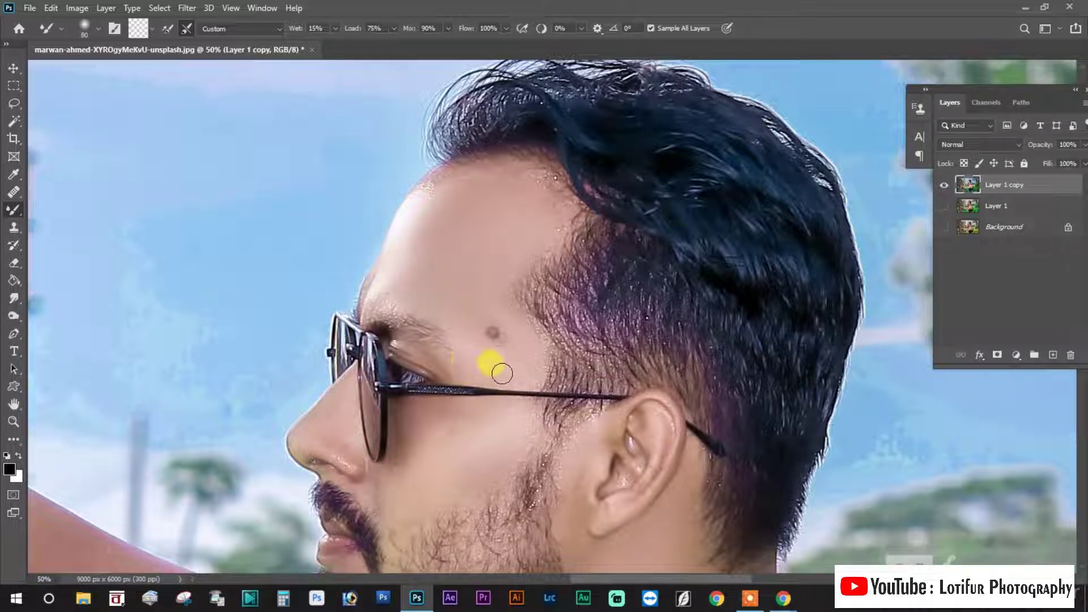
Heal forehead blemishes, blend the forehead skin again, and zoom out from the face
key(j)
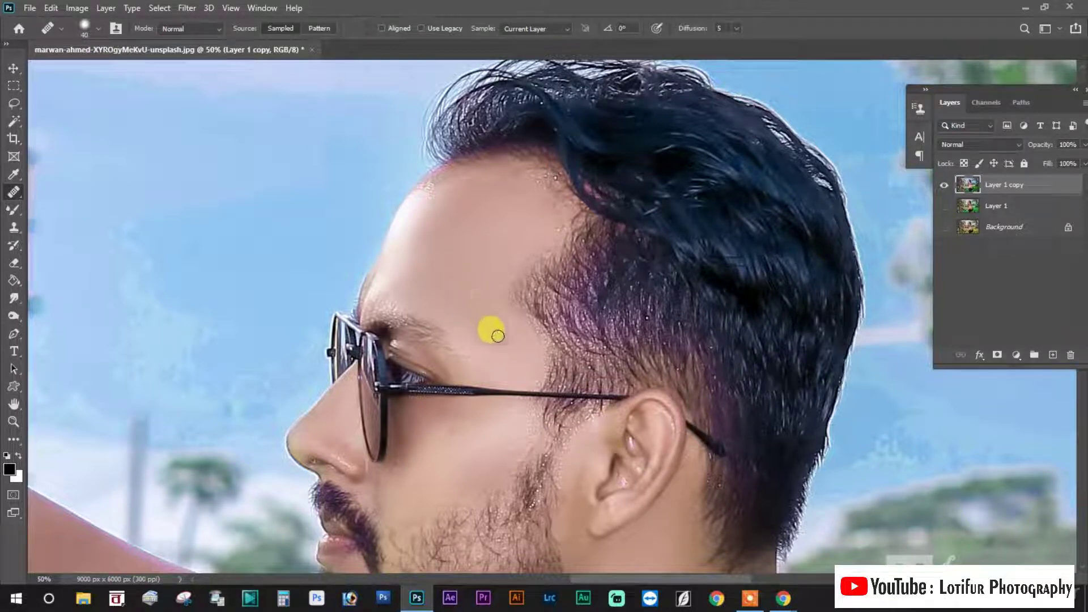
key(b)
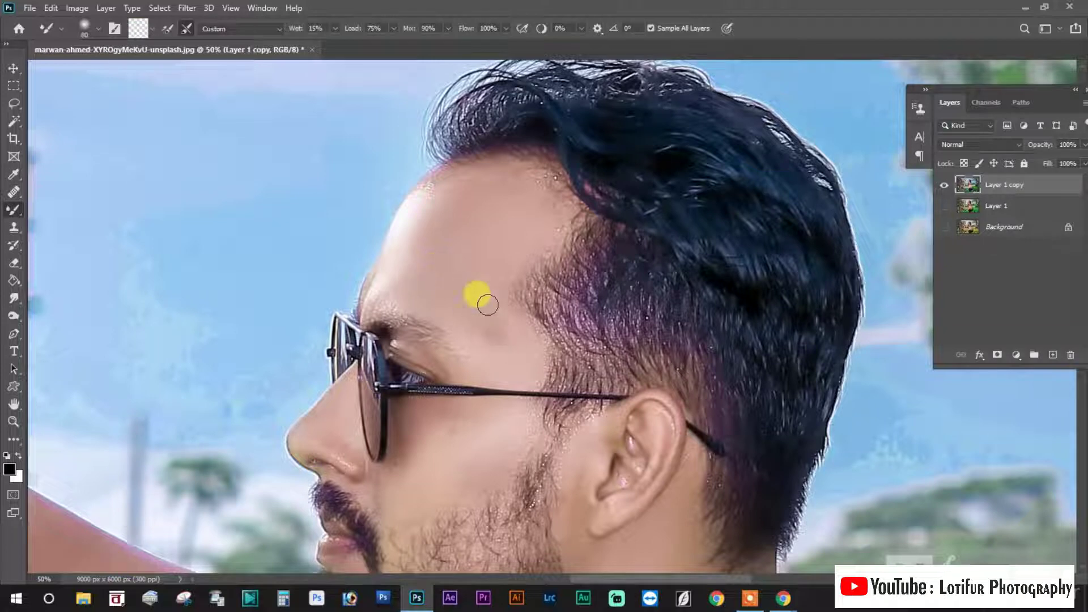
mouse_move(482, 249)
mouse_down()
mouse_move(526, 233)
mouse_move(418, 258)
mouse_up()
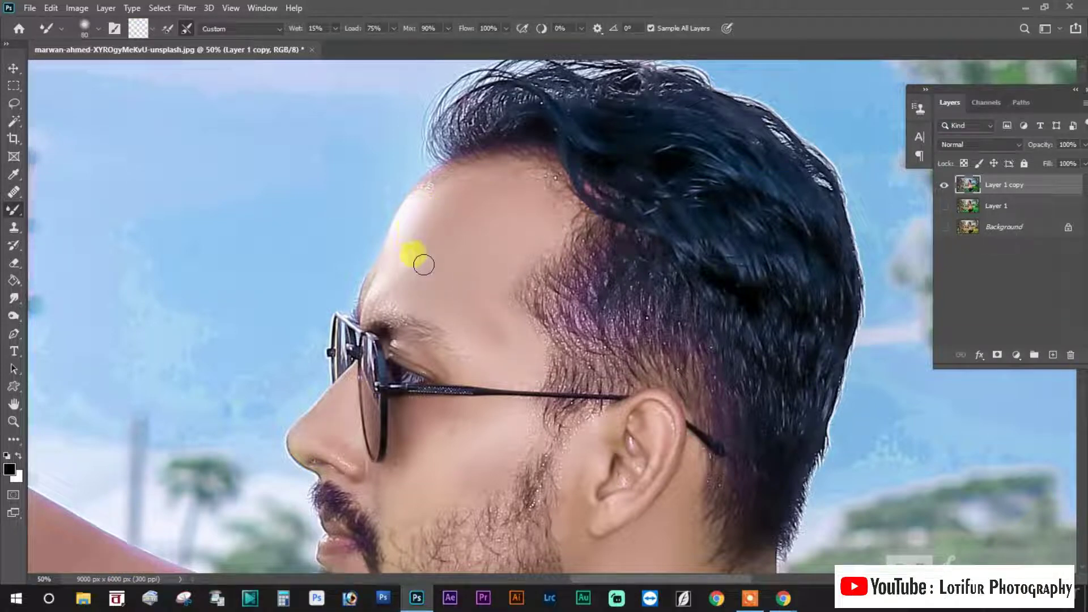
drag(486, 268, 475, 226)
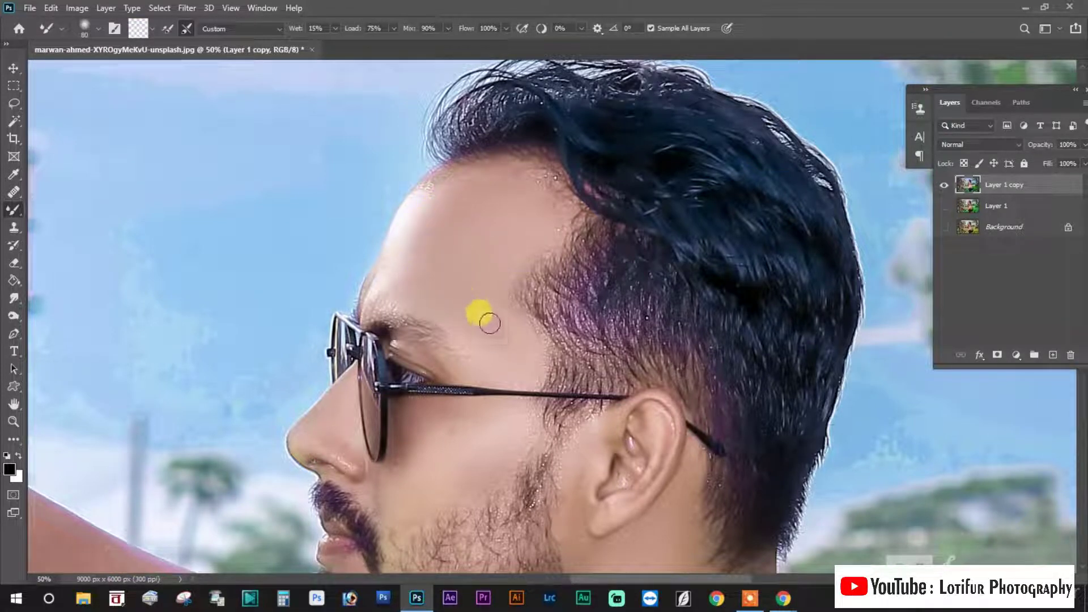
drag(489, 323, 472, 305)
key(ctrl+minus)
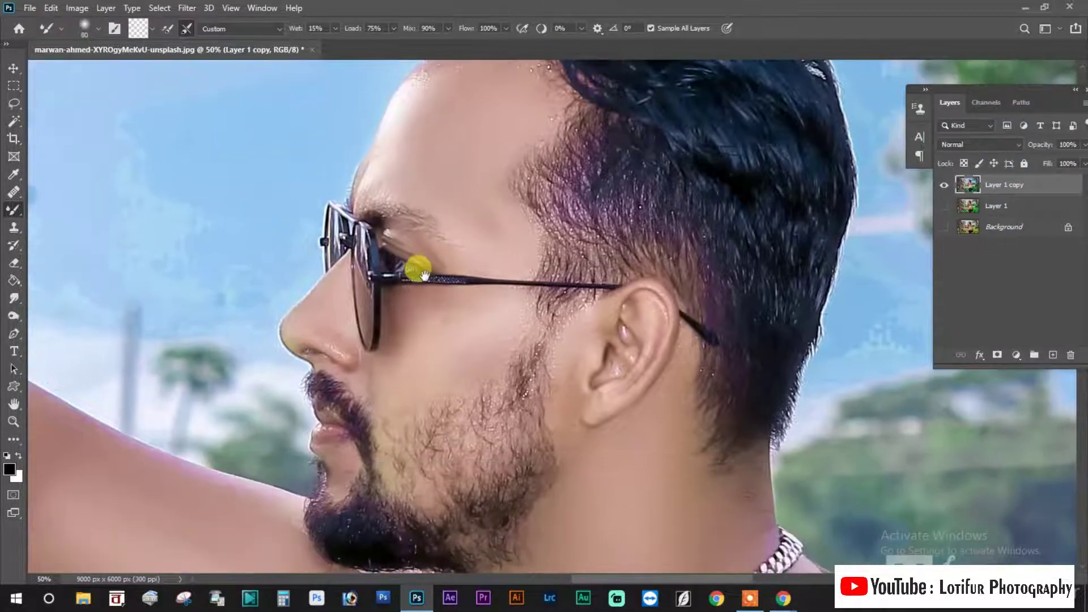
scroll(462, 278, down, 5)
Add a Levels 1 adjustment layer with the black input raised to 32
key(ctrl+minus)
key(ctrl+minus)
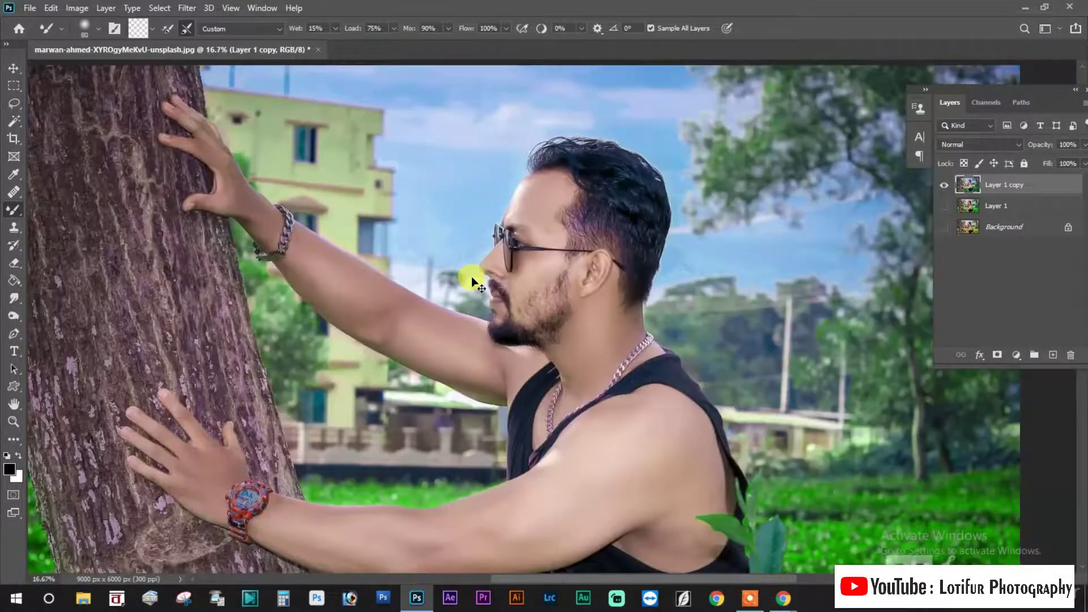
key(ctrl+minus)
key(ctrl+minus)
key(ctrl+minus)
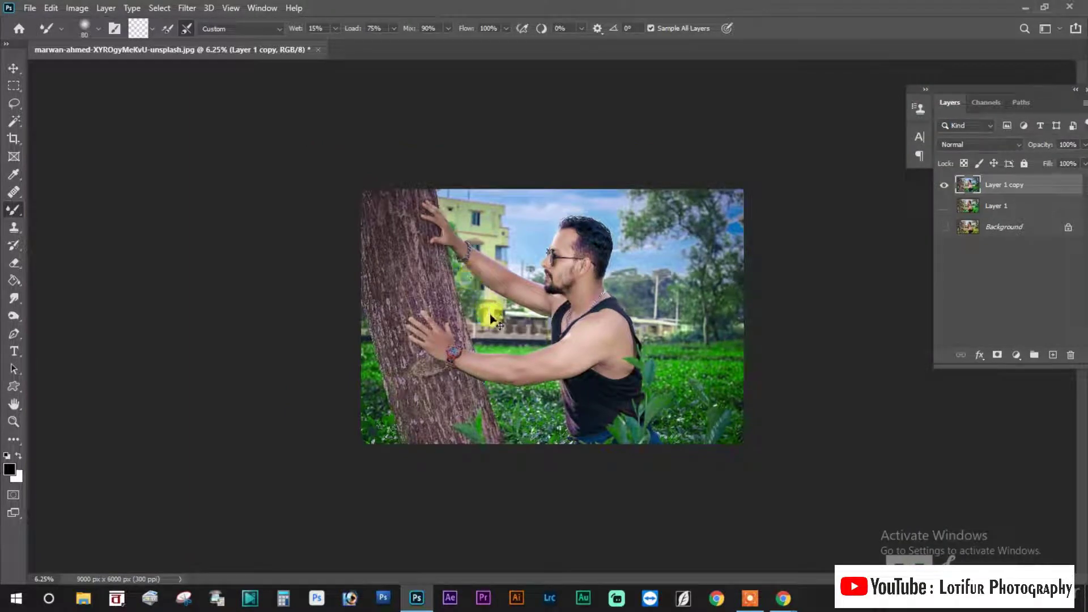
key(ctrl+plus)
key(ctrl+plus)
key(ctrl+minus)
key(ctrl+minus)
key(ctrl+plus)
key(ctrl+plus)
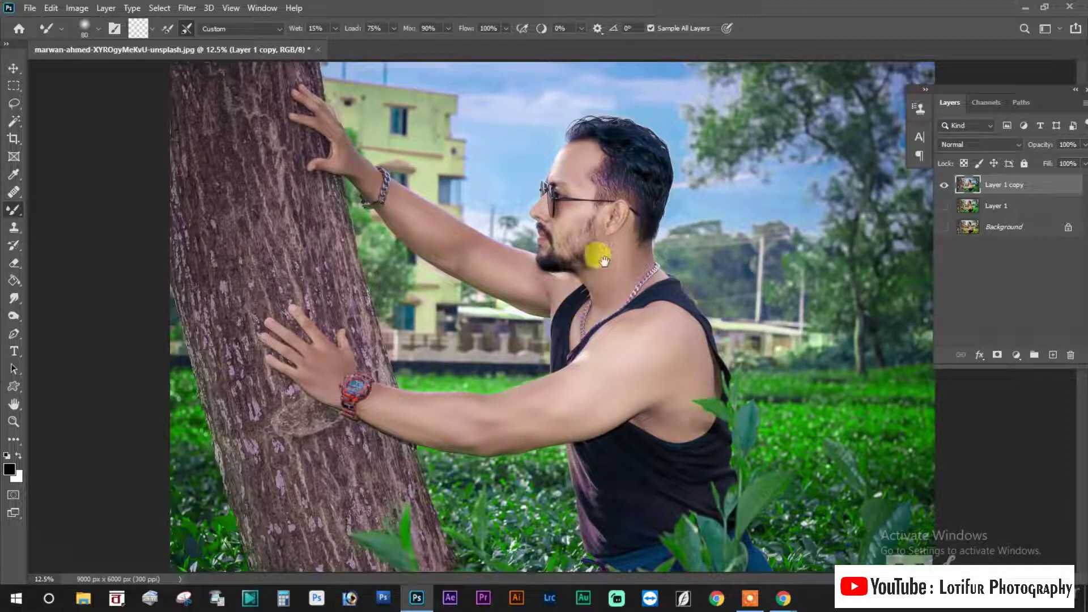
click(1022, 355)
click(1000, 168)
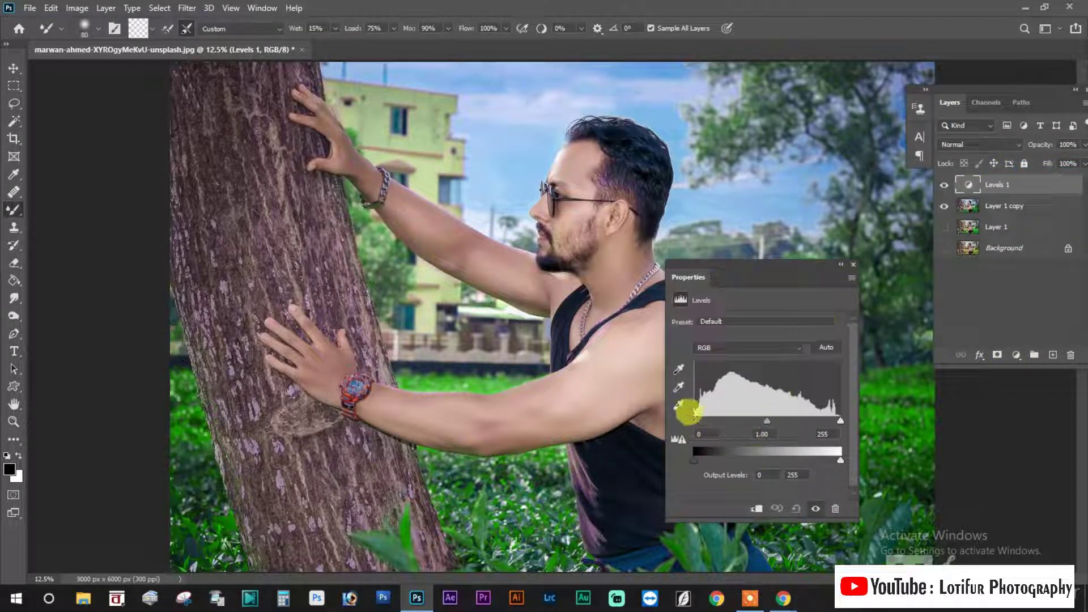
drag(693, 416, 708, 420)
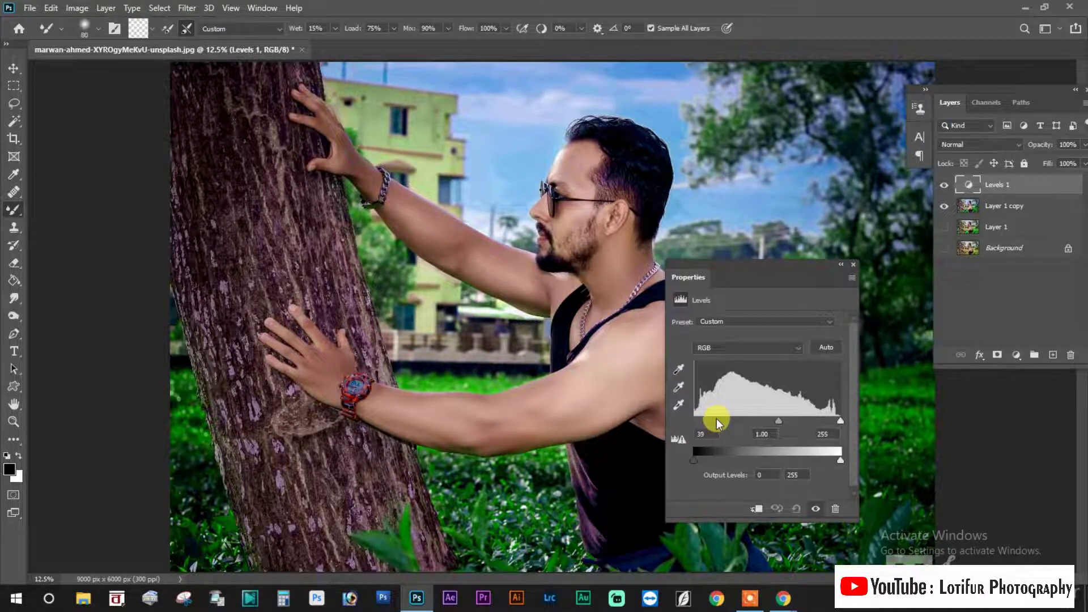
drag(717, 421, 713, 420)
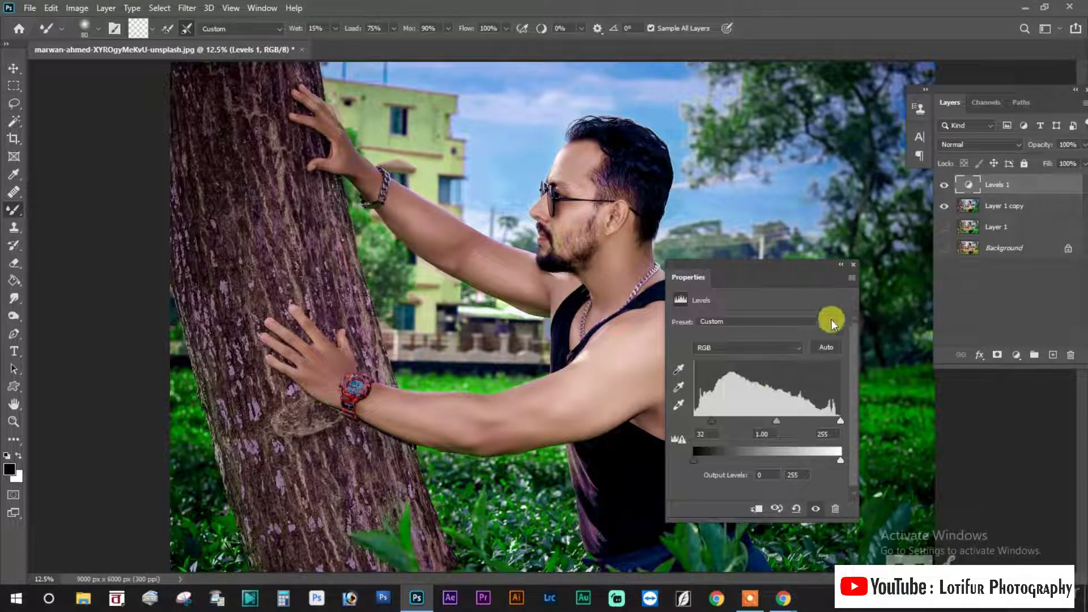
click(852, 267)
click(997, 355)
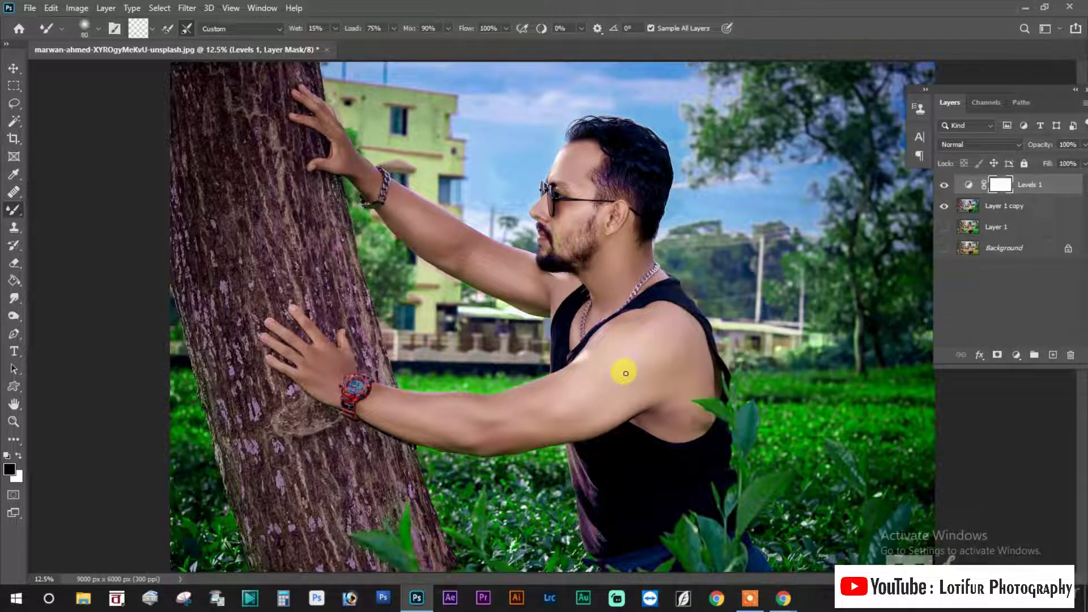
Paint the Levels 1 mask over the upper arm with a size-900 brush
right_click(14, 209)
click(61, 215)
mouse_move(568, 404)
mouse_down()
mouse_move(576, 400)
mouse_move(389, 414)
mouse_move(306, 373)
mouse_up()
key(bracketright)
key(bracketright)
key(bracketleft)
key(bracketleft)
key(bracketleft)
key(bracketleft)
key(bracketleft)
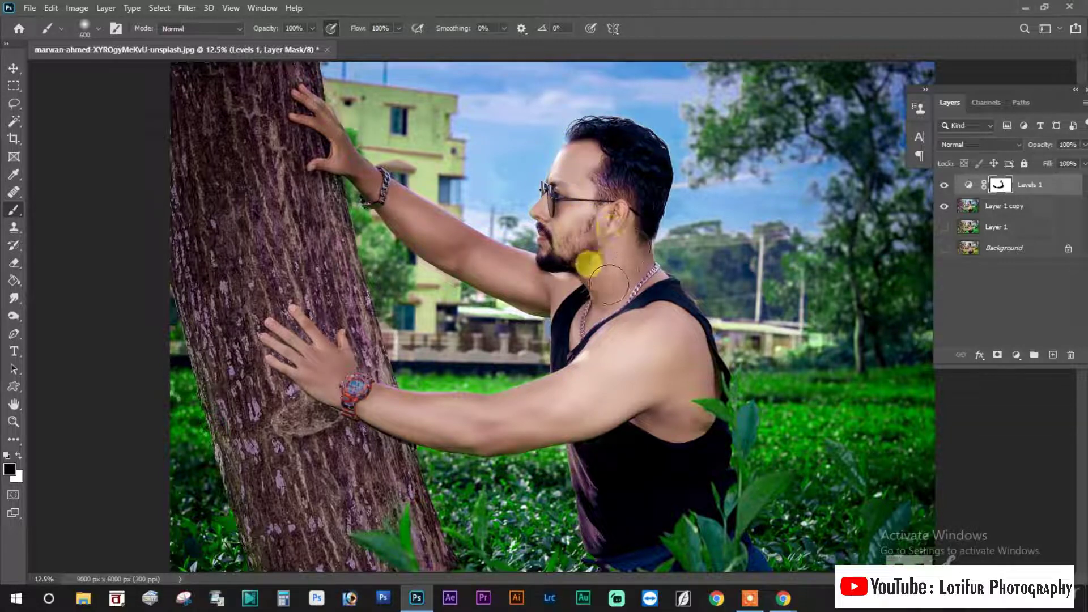
mouse_move(515, 276)
mouse_down()
mouse_move(407, 208)
mouse_move(541, 281)
mouse_move(375, 190)
mouse_move(360, 164)
mouse_move(324, 160)
mouse_move(324, 116)
mouse_move(307, 102)
mouse_move(396, 202)
mouse_move(405, 230)
mouse_move(371, 196)
mouse_move(372, 179)
mouse_move(555, 285)
mouse_move(661, 401)
mouse_move(685, 316)
mouse_move(643, 278)
mouse_move(612, 216)
mouse_move(575, 203)
mouse_move(562, 213)
mouse_move(538, 170)
mouse_move(557, 141)
mouse_move(578, 243)
mouse_move(607, 260)
mouse_move(627, 250)
mouse_move(646, 334)
mouse_move(642, 292)
mouse_move(607, 347)
mouse_move(607, 437)
mouse_move(575, 402)
mouse_move(522, 396)
mouse_move(583, 418)
mouse_move(530, 429)
mouse_move(397, 406)
mouse_move(485, 430)
mouse_move(488, 411)
mouse_move(415, 400)
mouse_move(340, 368)
mouse_move(318, 340)
mouse_move(369, 406)
mouse_move(502, 437)
mouse_move(558, 408)
mouse_move(505, 396)
mouse_move(639, 352)
mouse_move(642, 391)
mouse_move(638, 335)
mouse_move(677, 354)
mouse_move(641, 396)
mouse_move(689, 363)
mouse_move(655, 381)
mouse_move(600, 318)
mouse_move(611, 359)
mouse_move(607, 223)
mouse_move(576, 243)
mouse_move(639, 279)
mouse_up()
Mask the darkening from neck across shoulder and armpit, then merge Levels into Layer 1 copy
scroll(641, 279, down, 2)
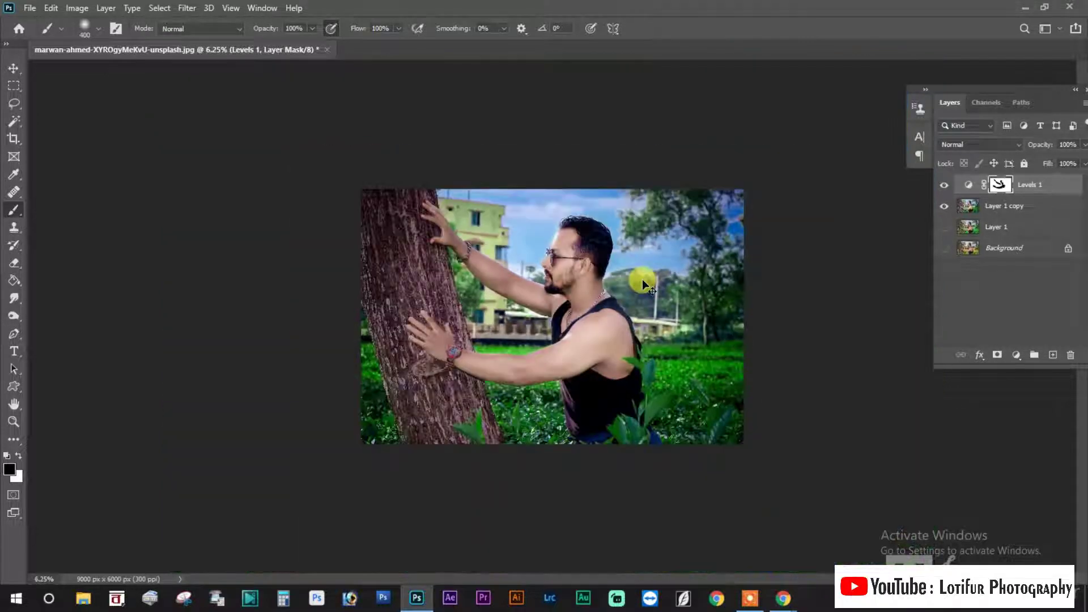
scroll(642, 279, down, 1)
scroll(641, 279, up, 4)
scroll(641, 279, up, 1)
scroll(641, 278, down, 1)
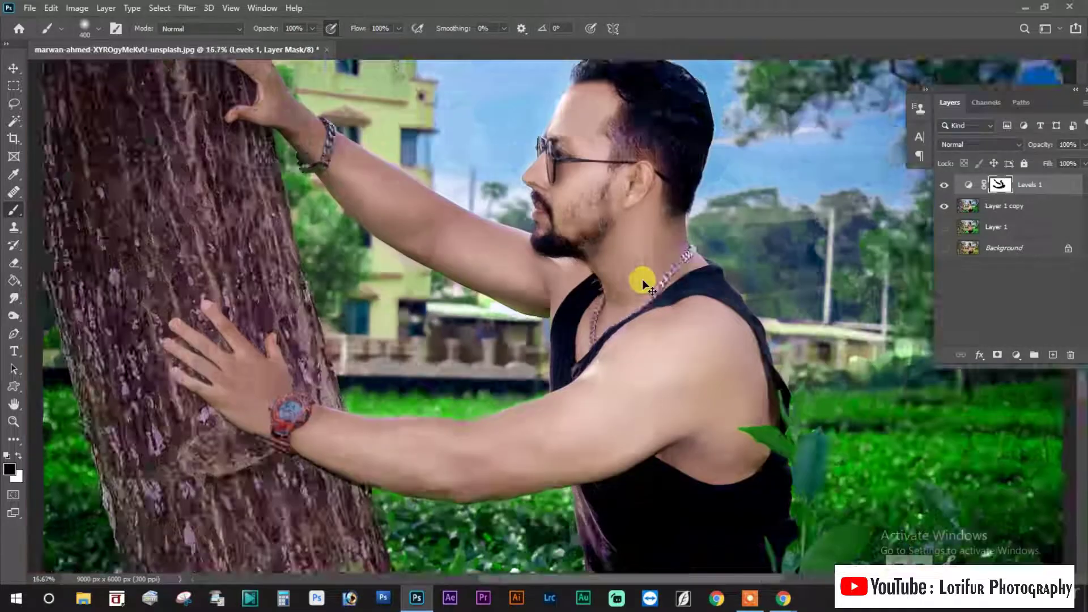
scroll(641, 279, down, 1)
drag(636, 264, 644, 379)
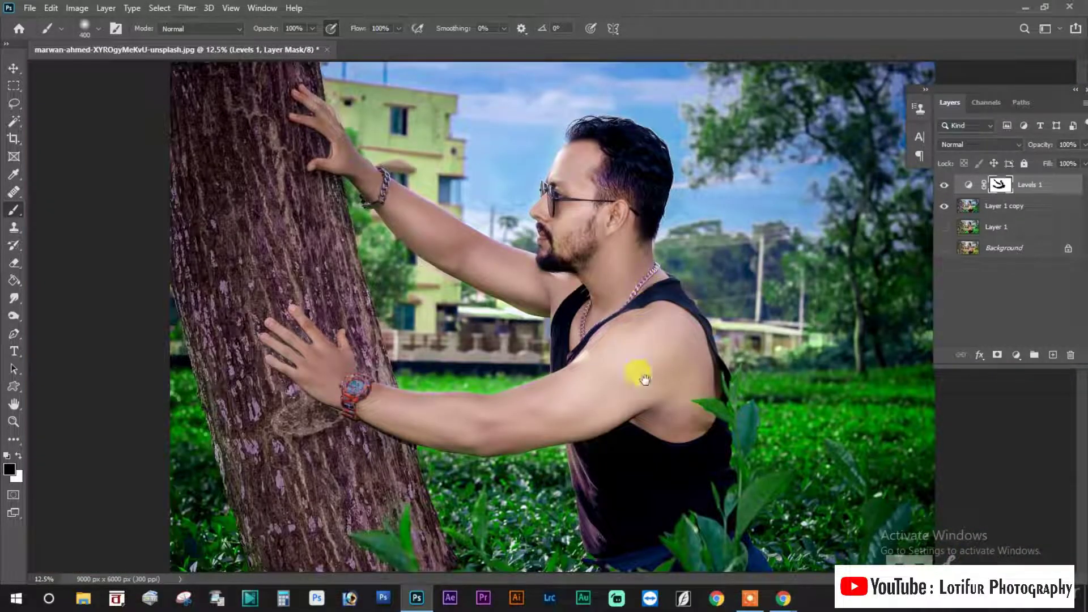
scroll(652, 381, down, 1)
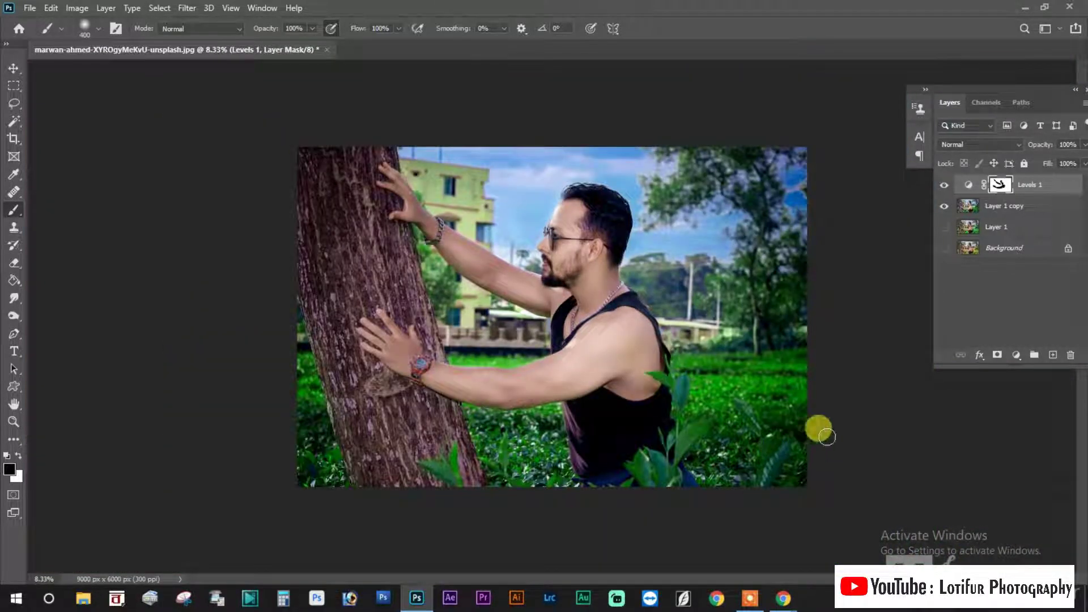
mouse_move(627, 390)
mouse_down()
mouse_move(674, 389)
mouse_move(644, 413)
mouse_move(586, 398)
mouse_move(879, 331)
mouse_up()
key(Delete)
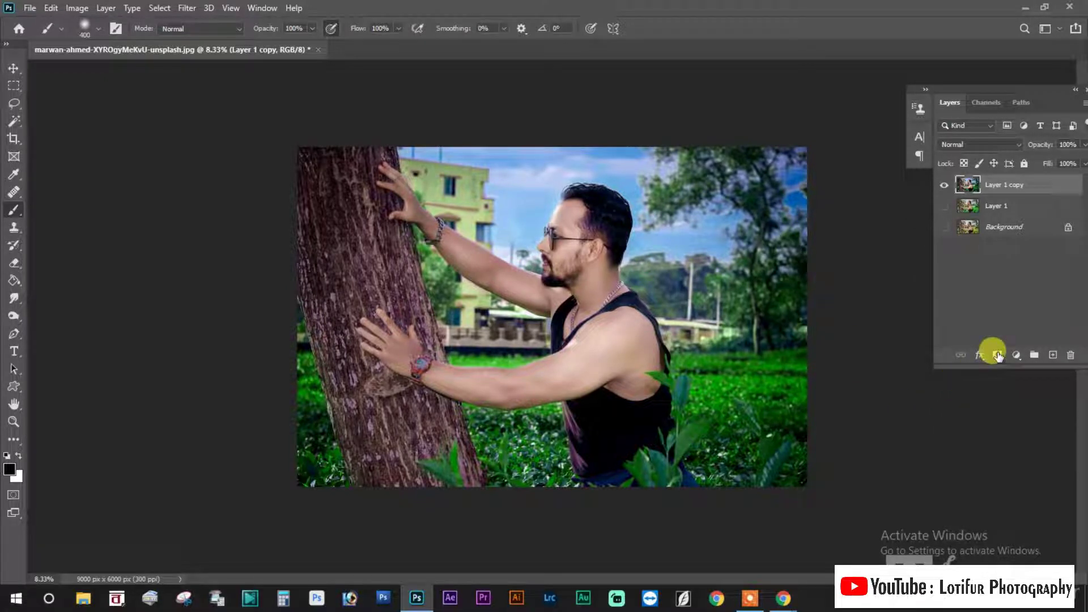
Add a Hue/Saturation 1 layer above Layer 1 copy with Reds at Hue +3, Saturation +9
click(750, 596)
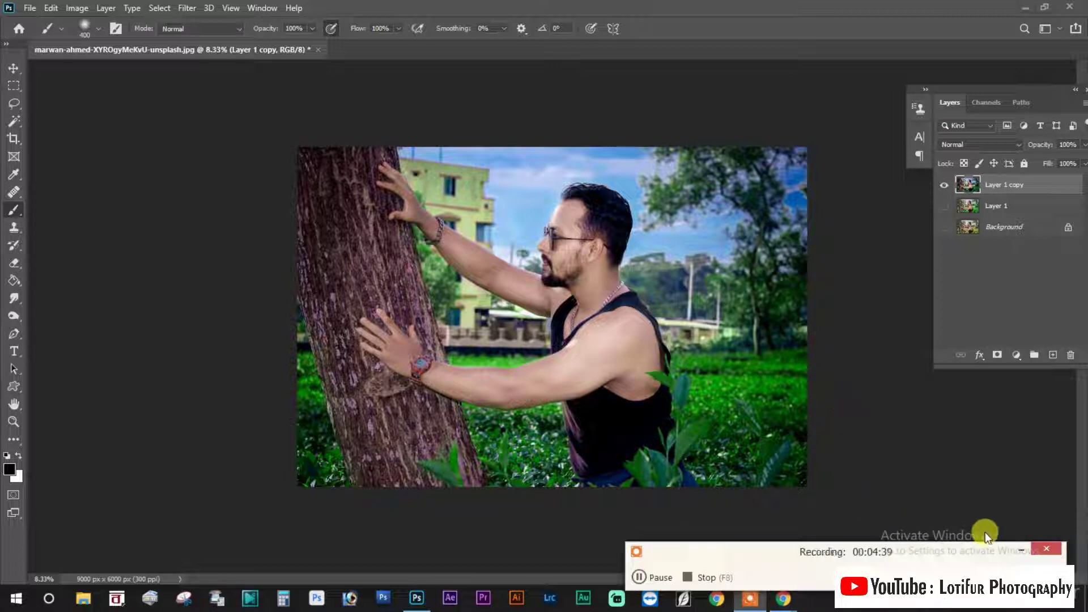
click(1016, 355)
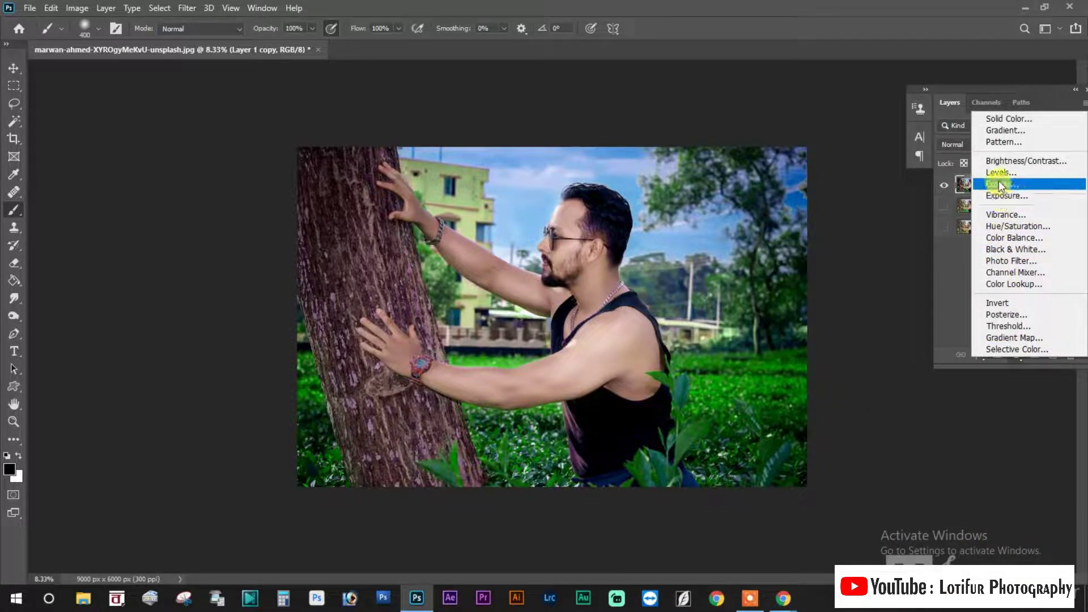
click(1001, 226)
click(723, 322)
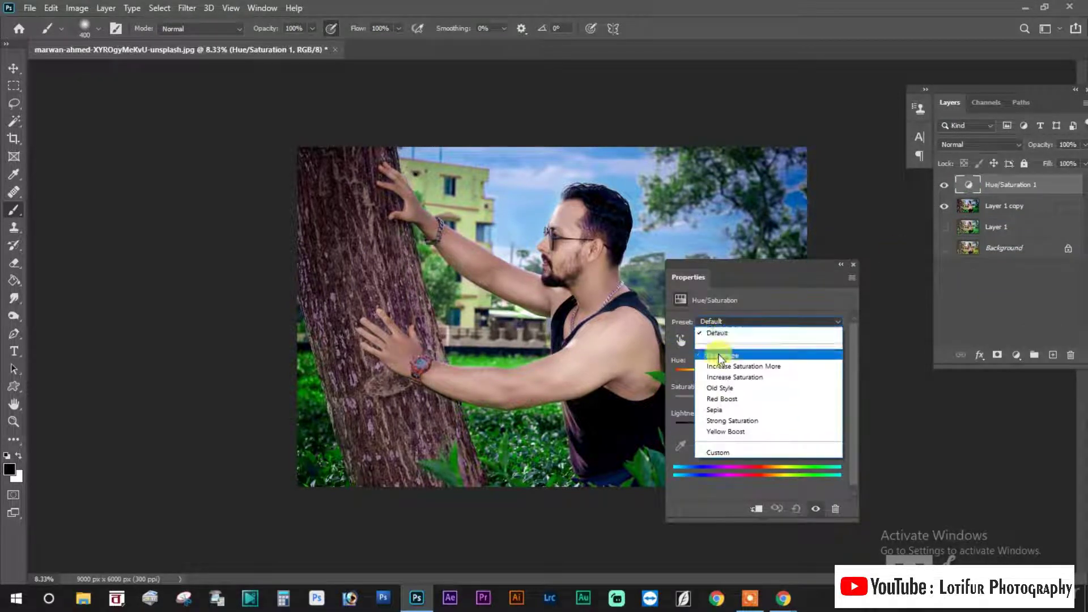
click(712, 341)
click(709, 362)
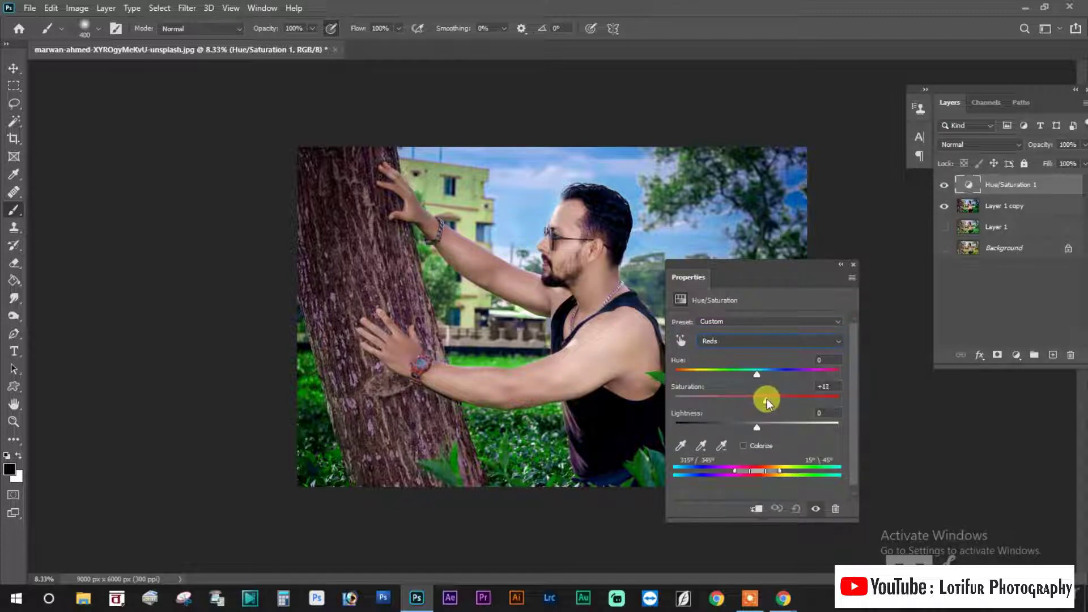
click(759, 375)
drag(759, 373, 763, 400)
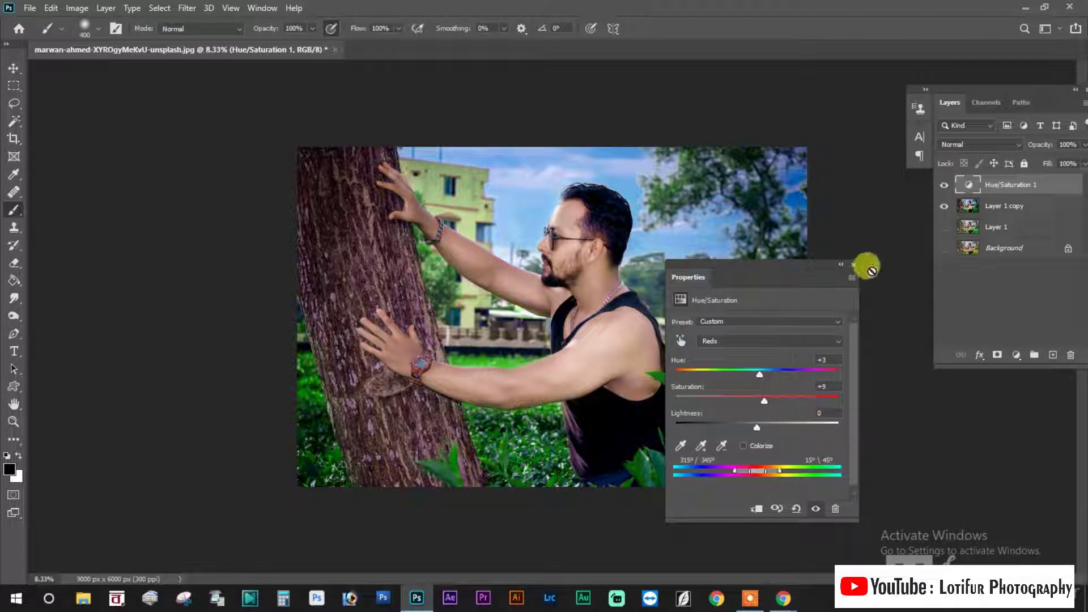
click(854, 265)
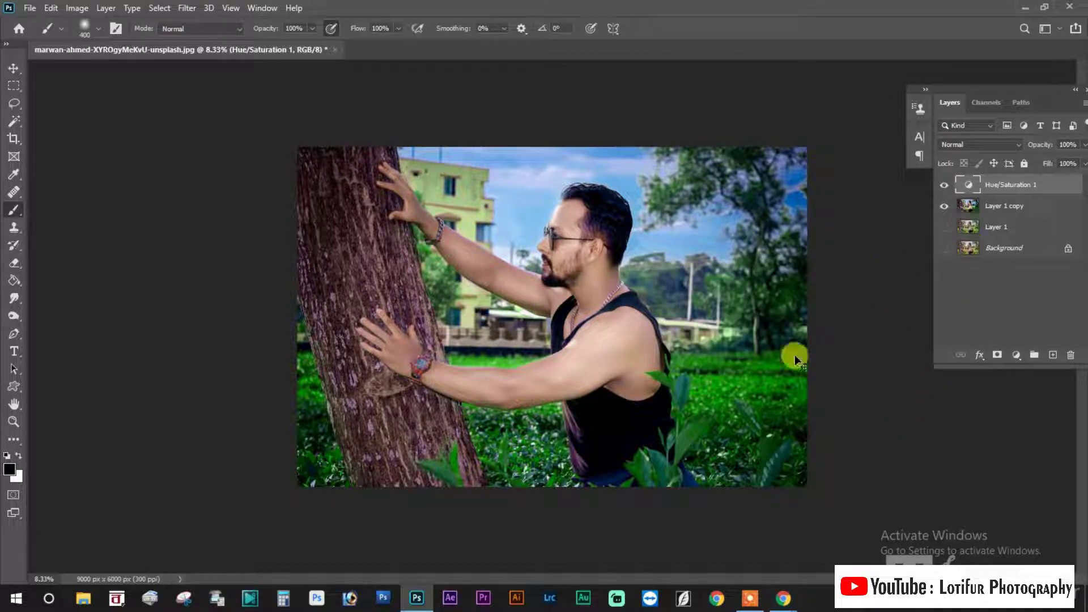
Merge Hue/Saturation 1 down into Layer 1 copy and make the Background layer visible
key(ctrl+e)
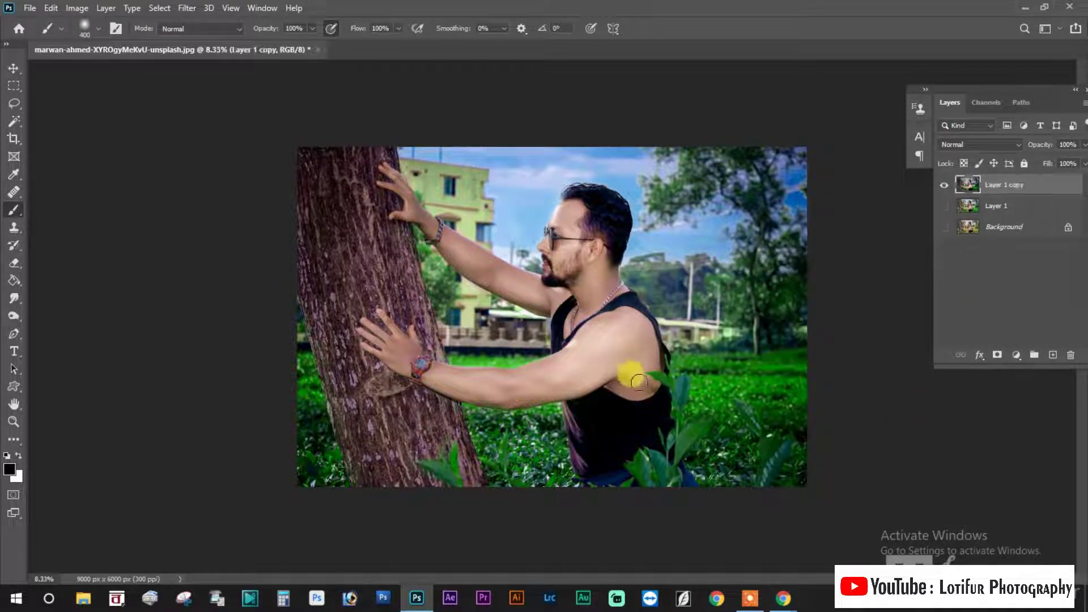
scroll(637, 385, up, 4)
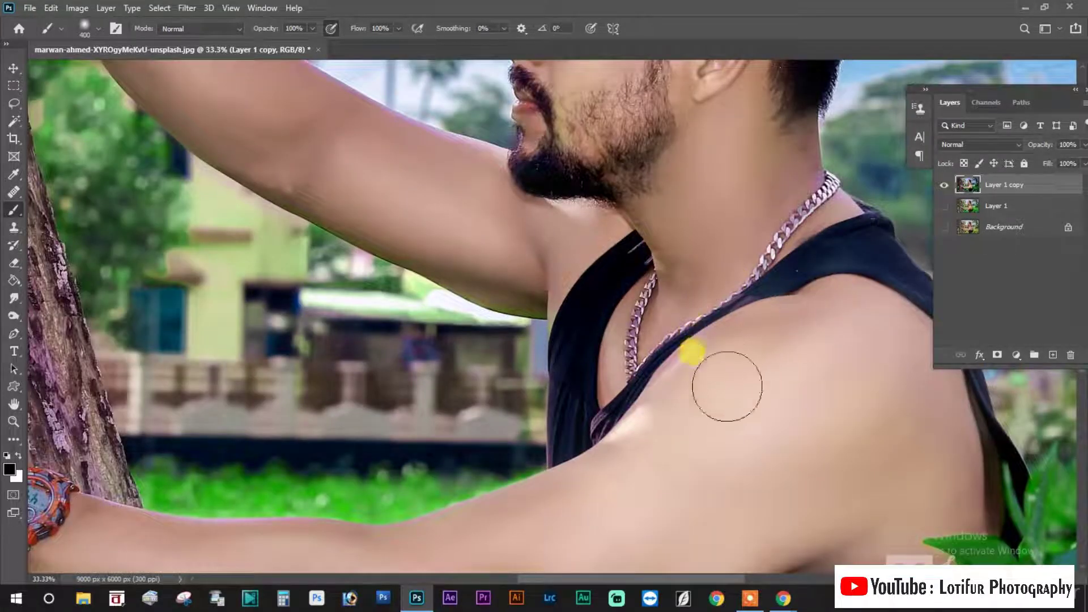
scroll(680, 363, up, 5)
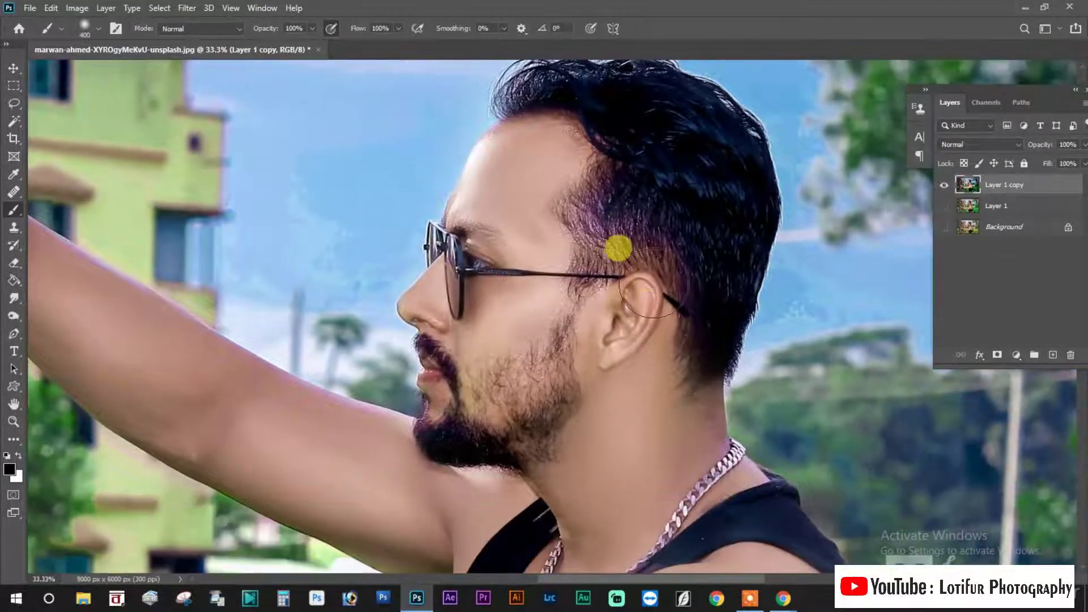
scroll(651, 284, down, 1)
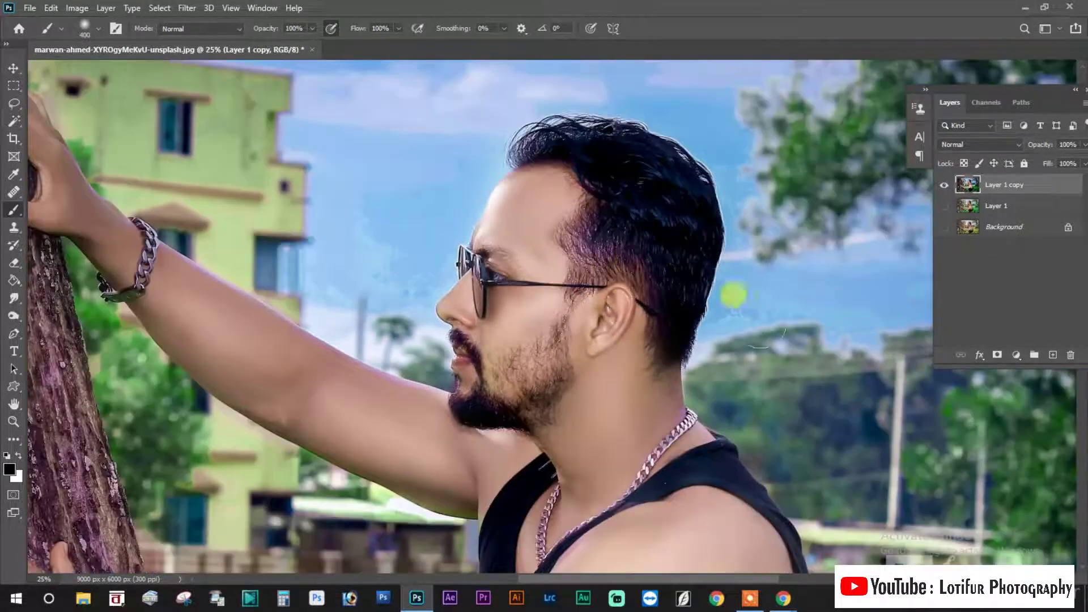
click(944, 226)
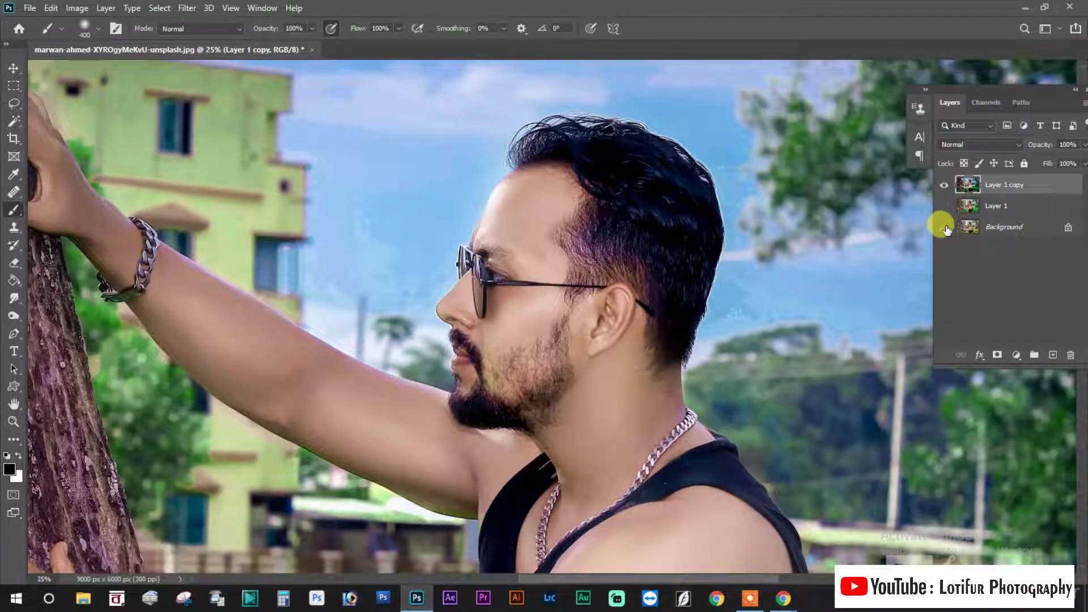
Toggle Layer 1 copy's visibility repeatedly to compare the graded portrait with the original
click(944, 185)
click(944, 185)
click(943, 185)
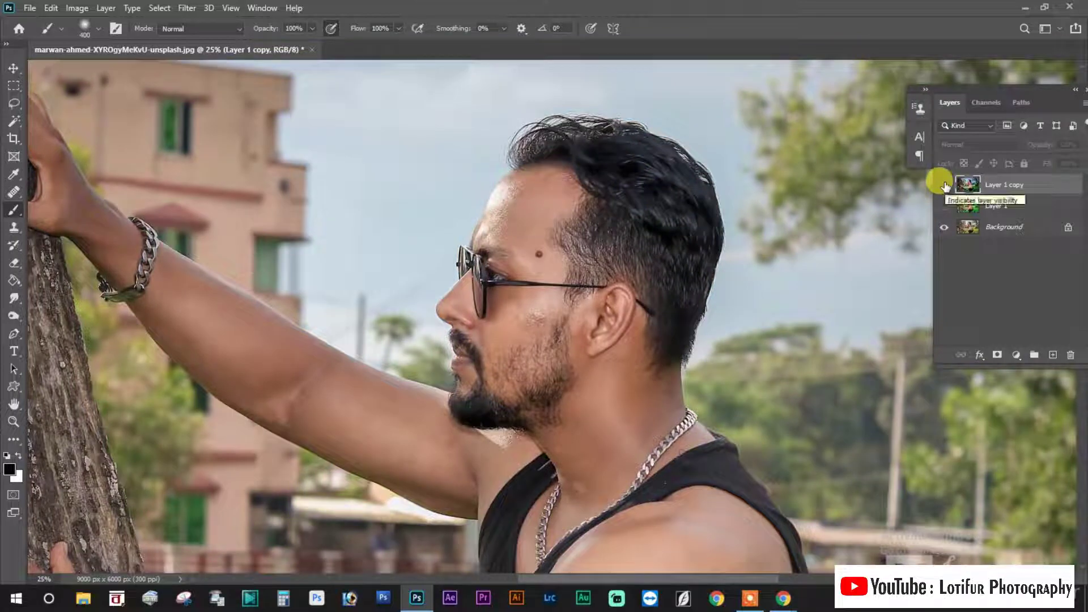
click(944, 185)
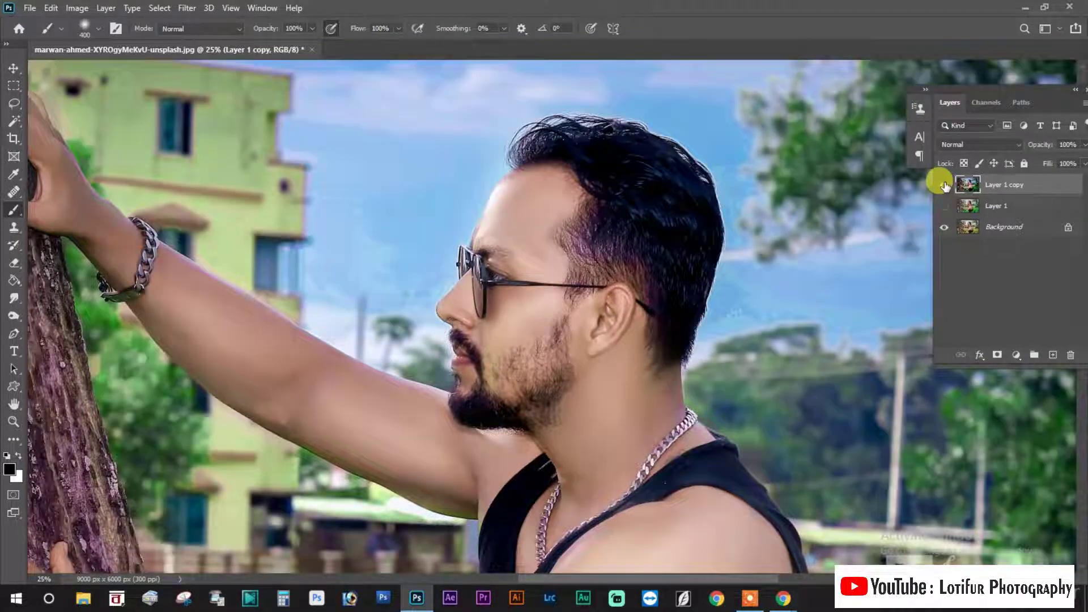
key(ctrl+minus)
key(ctrl+minus)
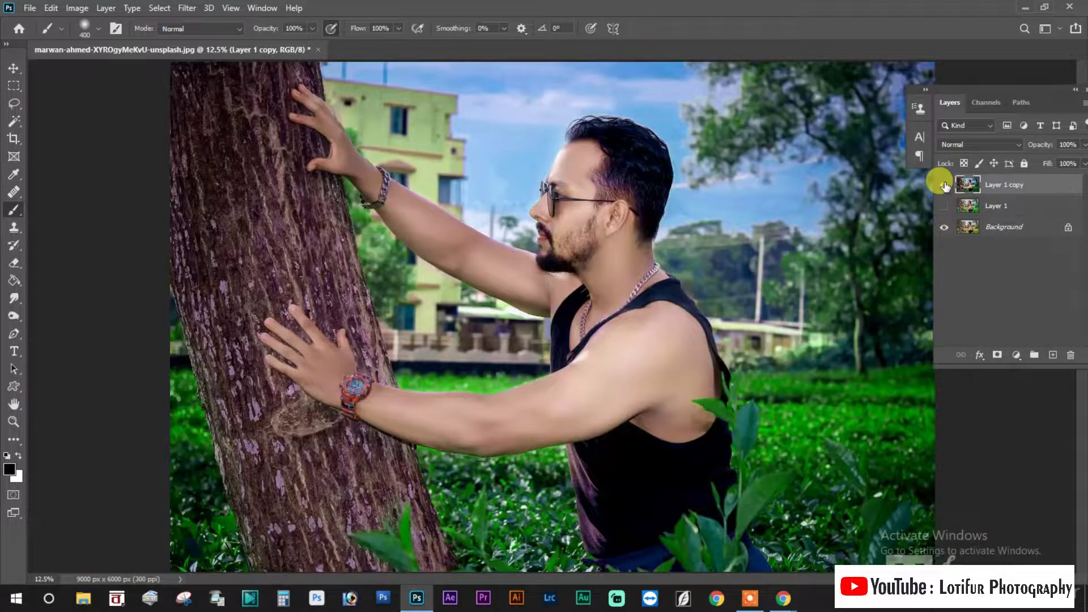
click(944, 185)
click(944, 185)
click(944, 185)
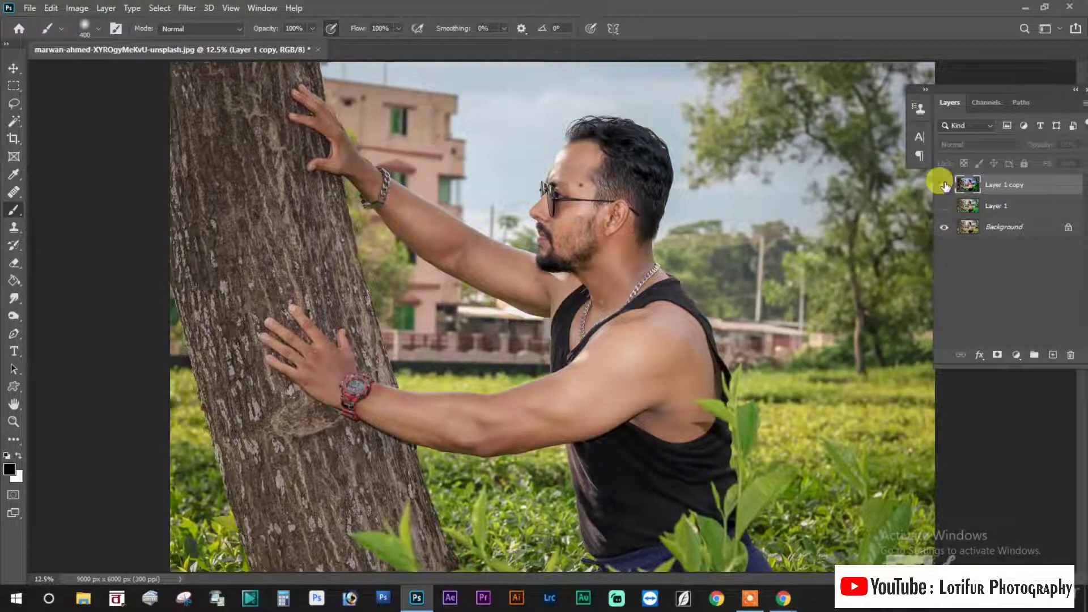
click(943, 184)
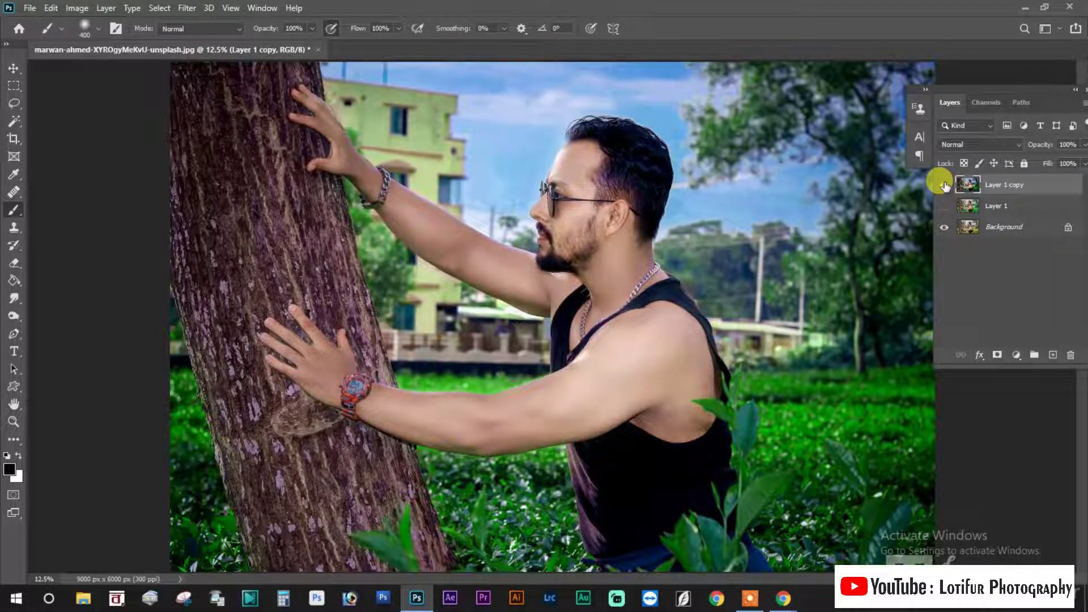
click(944, 185)
click(944, 185)
key(ctrl+plus)
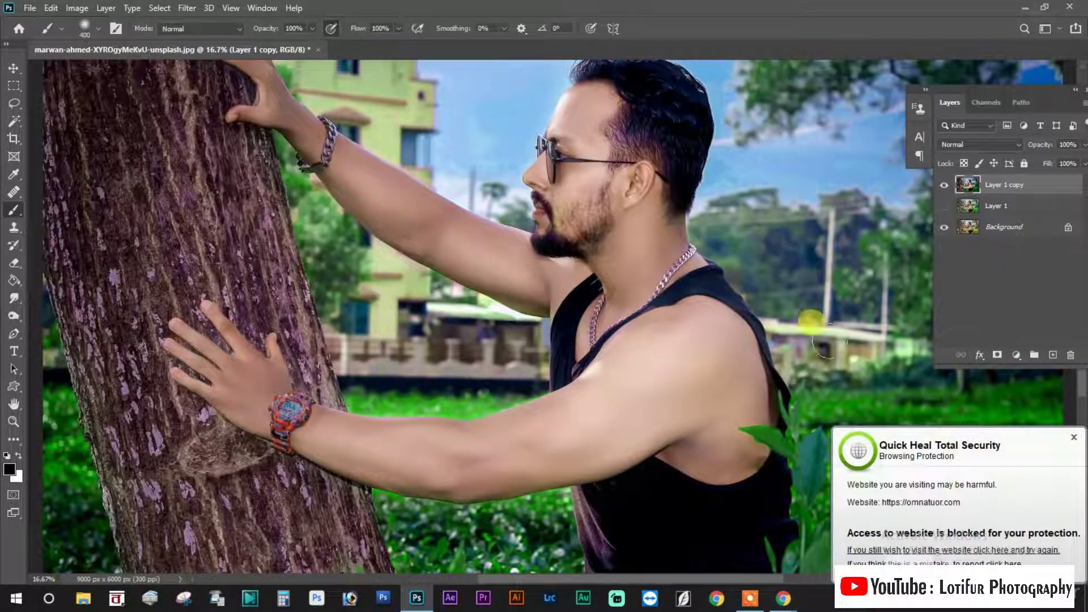
scroll(712, 301, up, 2)
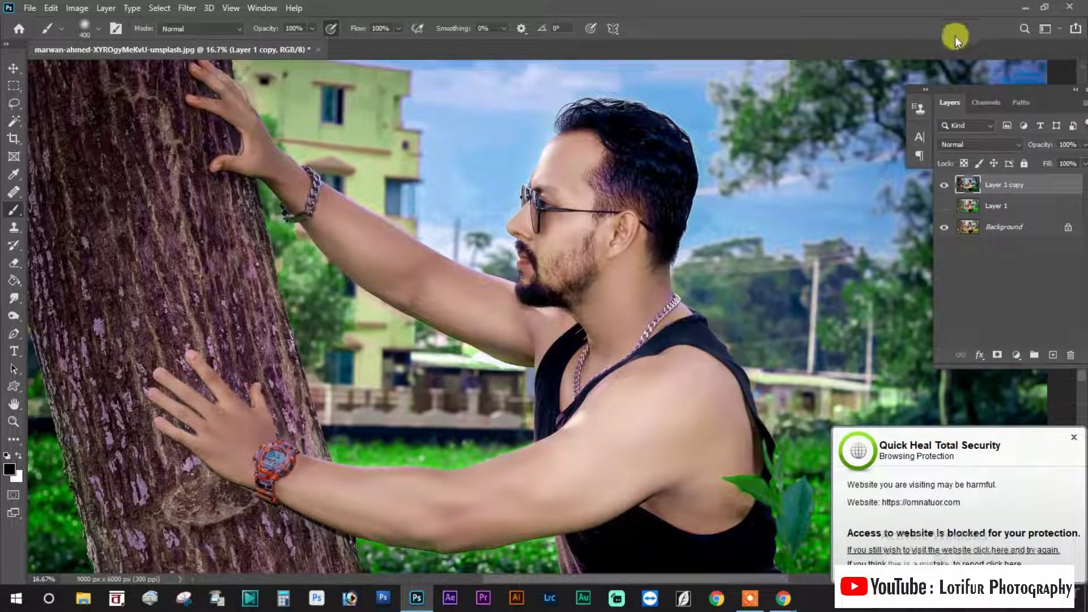